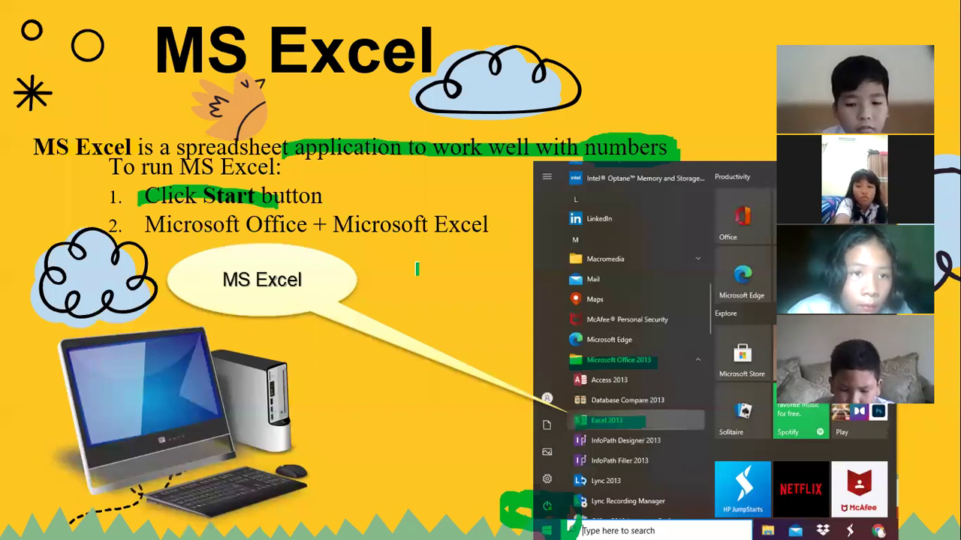
mouse_move(417, 267)
mouse_down()
mouse_move(411, 316)
mouse_move(478, 304)
mouse_move(418, 262)
mouse_up()
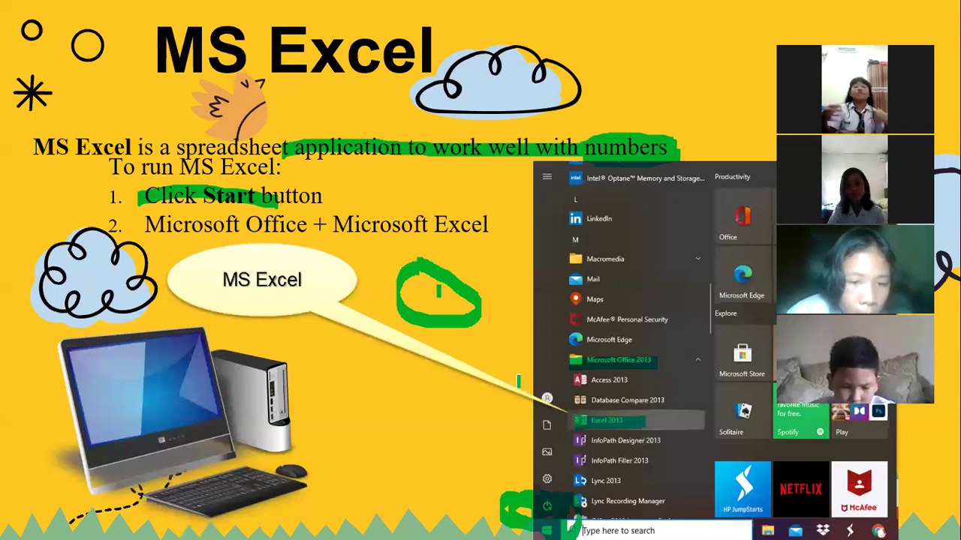
drag(551, 408, 442, 289)
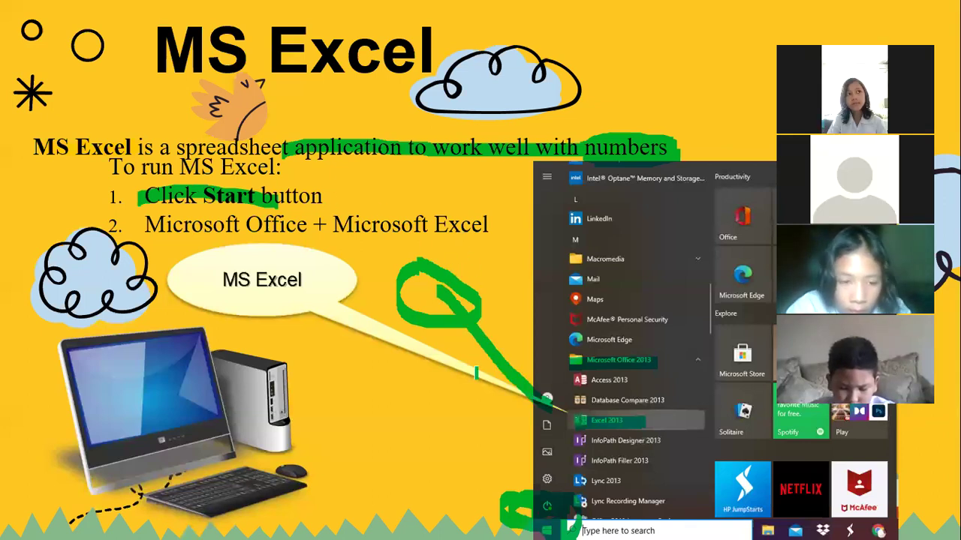
key(Right)
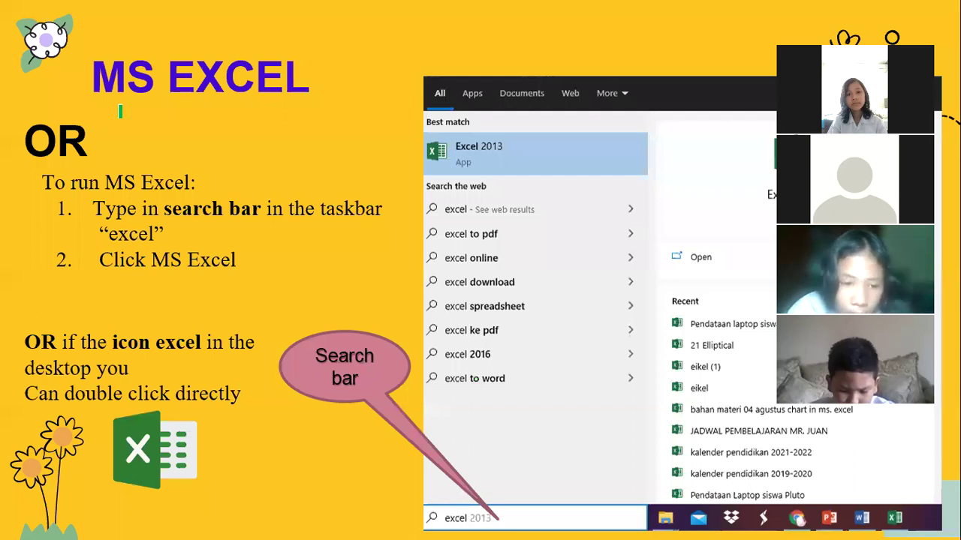
drag(23, 117, 117, 152)
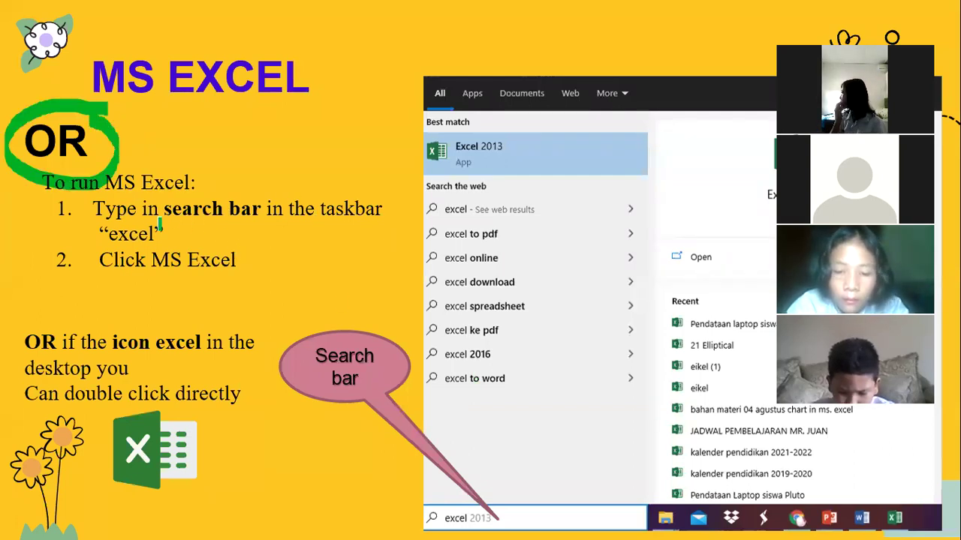
mouse_move(479, 497)
mouse_down()
mouse_move(443, 518)
mouse_move(522, 509)
mouse_move(499, 506)
mouse_up()
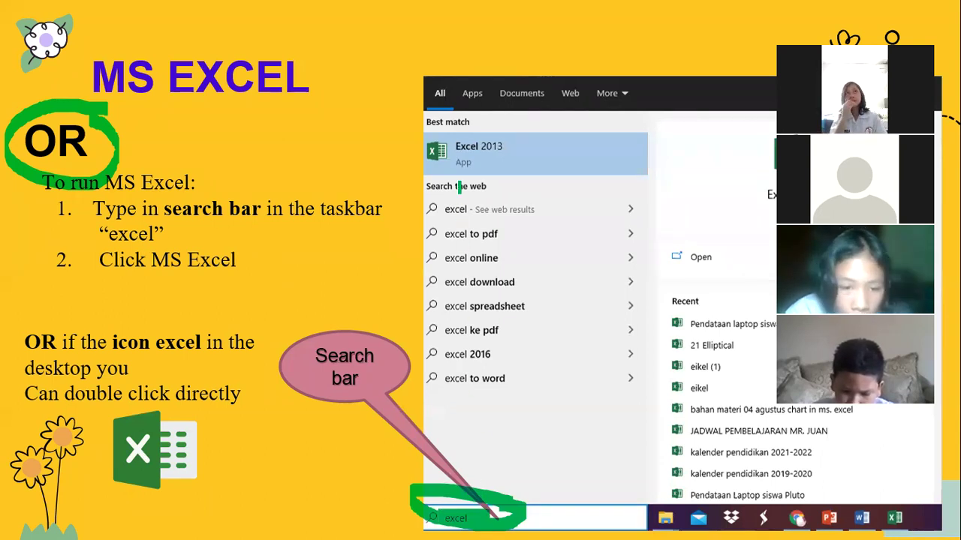
mouse_move(533, 154)
mouse_down()
mouse_move(428, 167)
mouse_move(472, 127)
mouse_move(523, 162)
mouse_up()
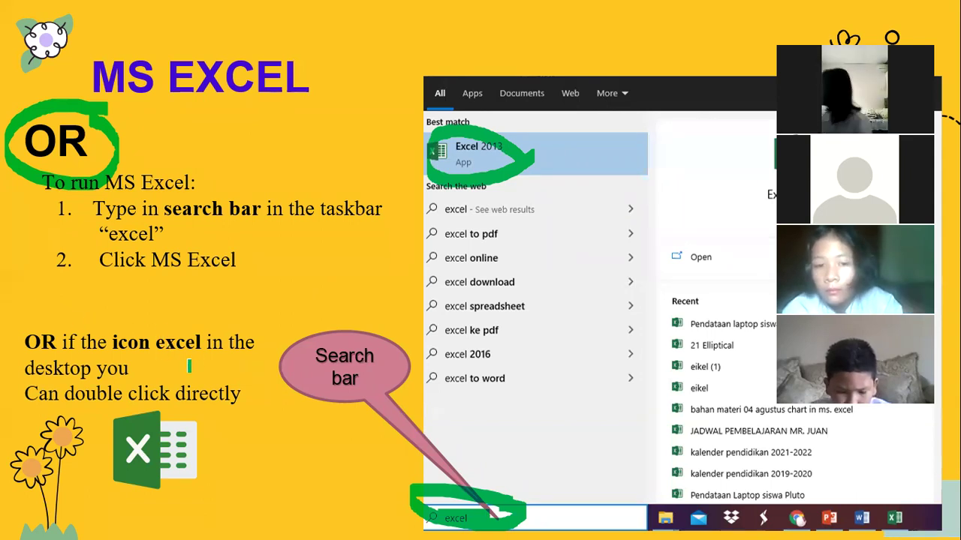
mouse_move(191, 409)
mouse_down()
mouse_move(120, 502)
mouse_move(225, 465)
mouse_move(194, 416)
mouse_up()
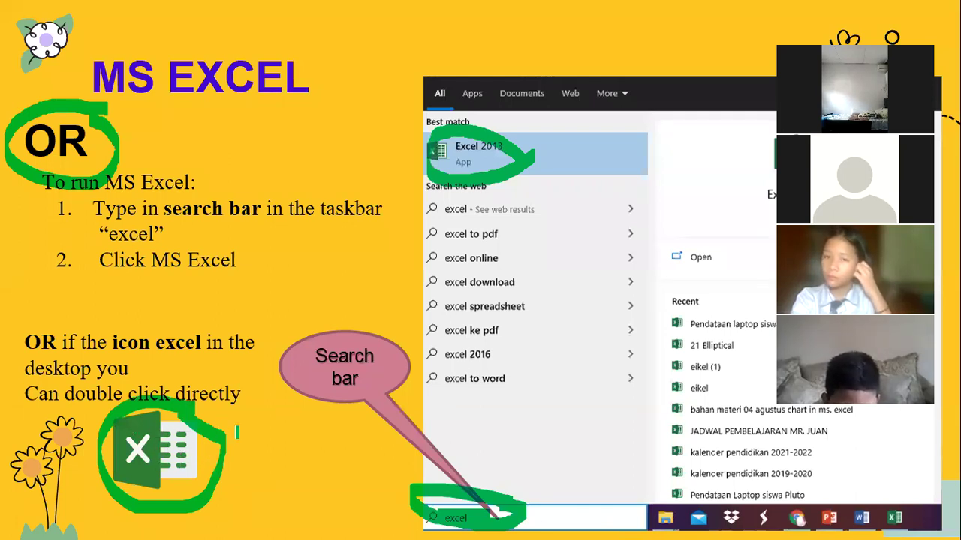
key(Right)
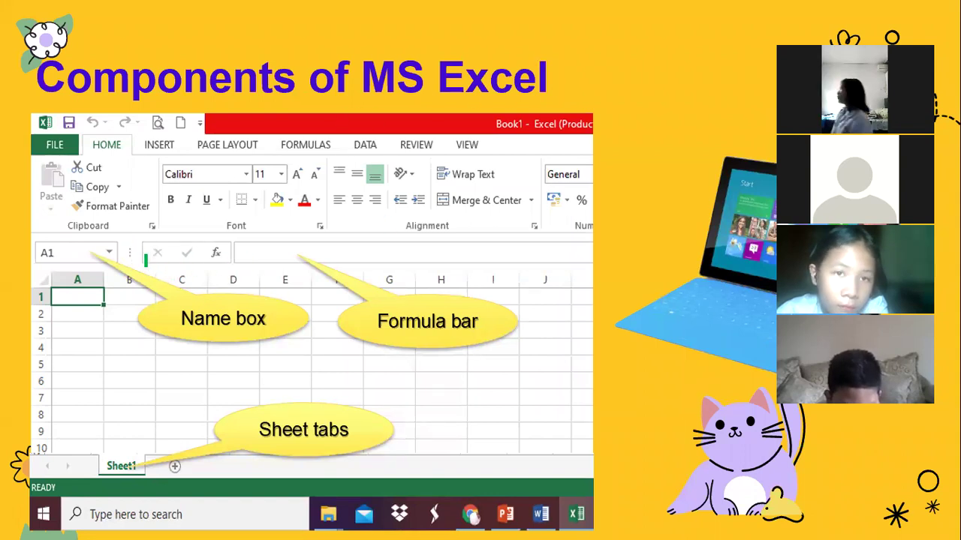
mouse_move(109, 239)
mouse_down()
mouse_move(78, 229)
mouse_move(27, 262)
mouse_move(124, 255)
mouse_move(75, 242)
mouse_up()
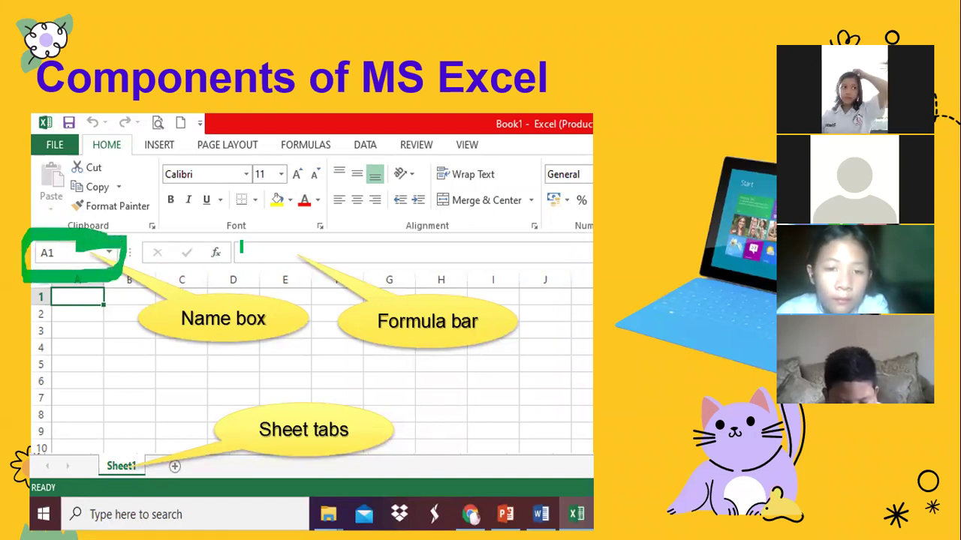
mouse_move(241, 242)
mouse_down()
mouse_move(278, 271)
mouse_move(448, 251)
mouse_move(248, 248)
mouse_up()
mouse_move(118, 437)
mouse_down()
mouse_move(105, 472)
mouse_move(157, 449)
mouse_move(138, 444)
mouse_up()
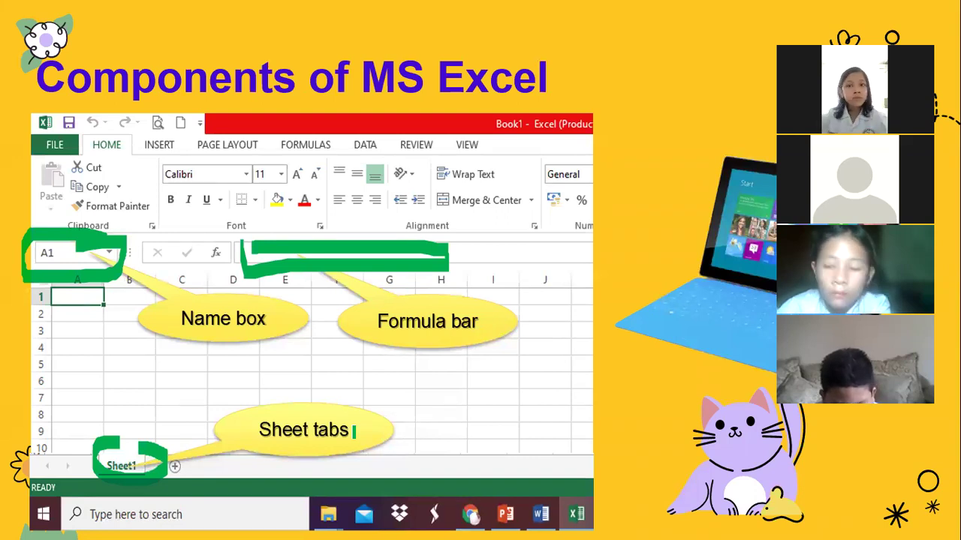
key(Right)
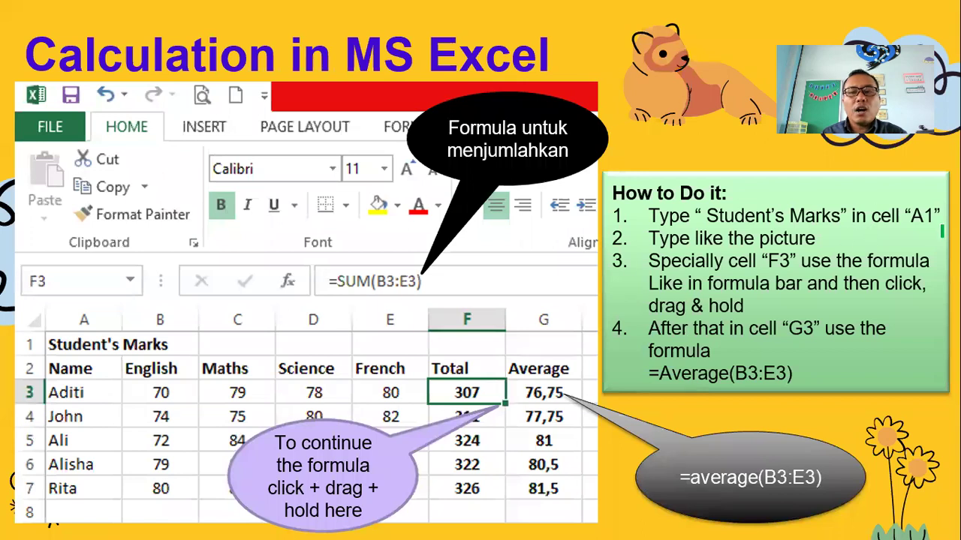
mouse_move(915, 217)
mouse_down()
mouse_move(934, 232)
mouse_move(916, 207)
mouse_move(911, 218)
mouse_up()
mouse_move(96, 310)
mouse_down()
mouse_move(72, 314)
mouse_move(96, 330)
mouse_move(90, 307)
mouse_up()
mouse_move(26, 339)
mouse_down()
mouse_move(27, 356)
mouse_move(44, 354)
mouse_up()
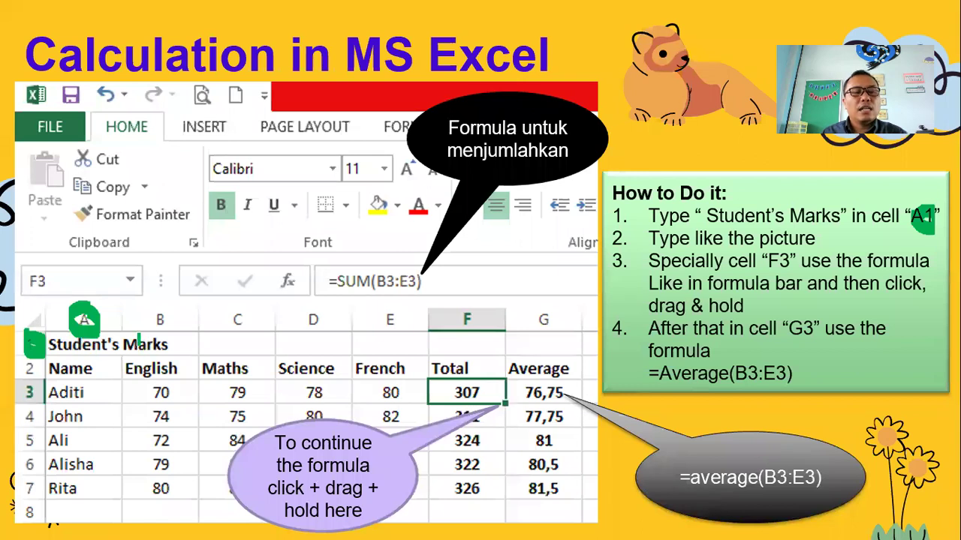
drag(45, 371, 99, 369)
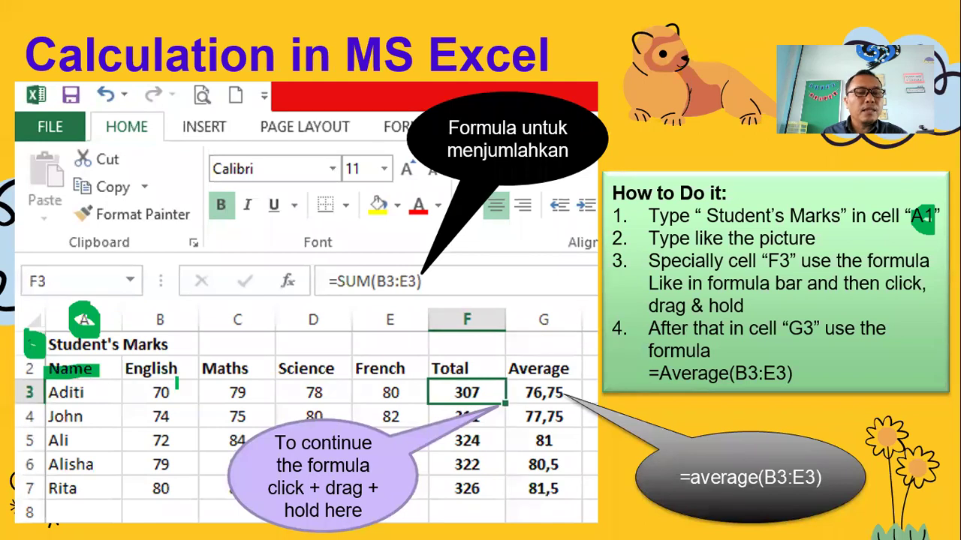
drag(123, 369, 183, 369)
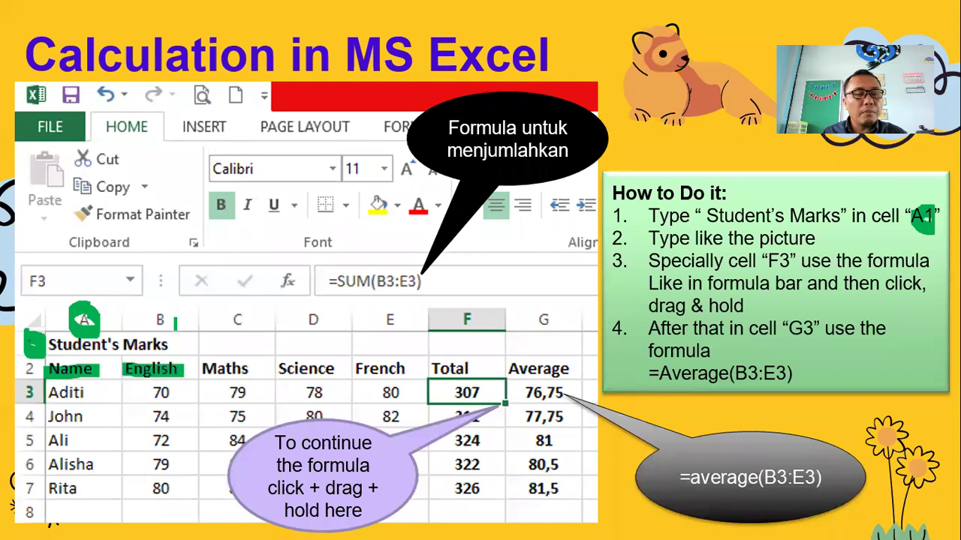
mouse_move(175, 322)
mouse_down()
mouse_move(172, 335)
mouse_move(161, 314)
mouse_up()
mouse_move(238, 314)
mouse_down()
mouse_move(237, 337)
mouse_move(238, 307)
mouse_up()
mouse_move(328, 334)
mouse_down()
mouse_move(323, 309)
mouse_move(321, 321)
mouse_up()
mouse_move(396, 319)
mouse_down()
mouse_move(389, 340)
mouse_move(398, 311)
mouse_up()
mouse_move(467, 334)
mouse_down()
mouse_move(459, 310)
mouse_move(469, 324)
mouse_up()
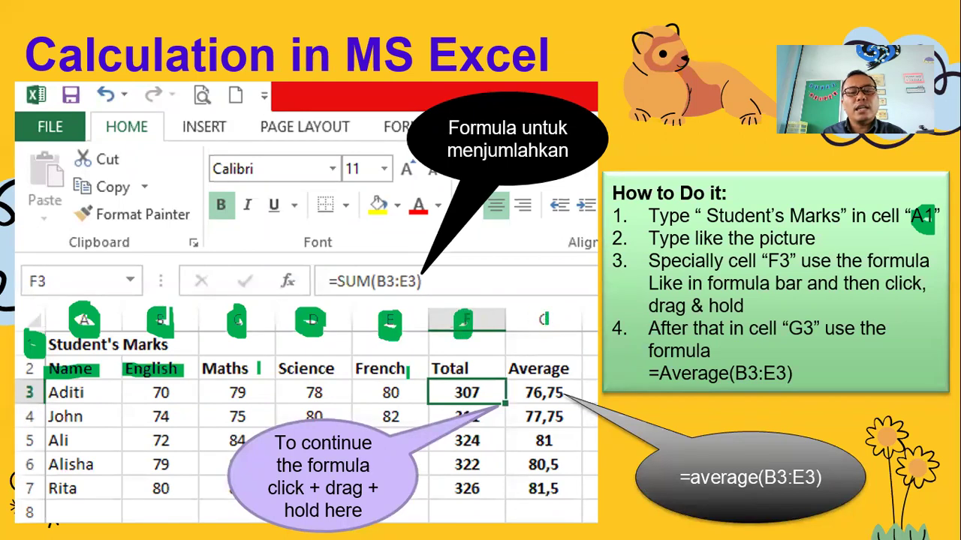
drag(547, 315, 542, 336)
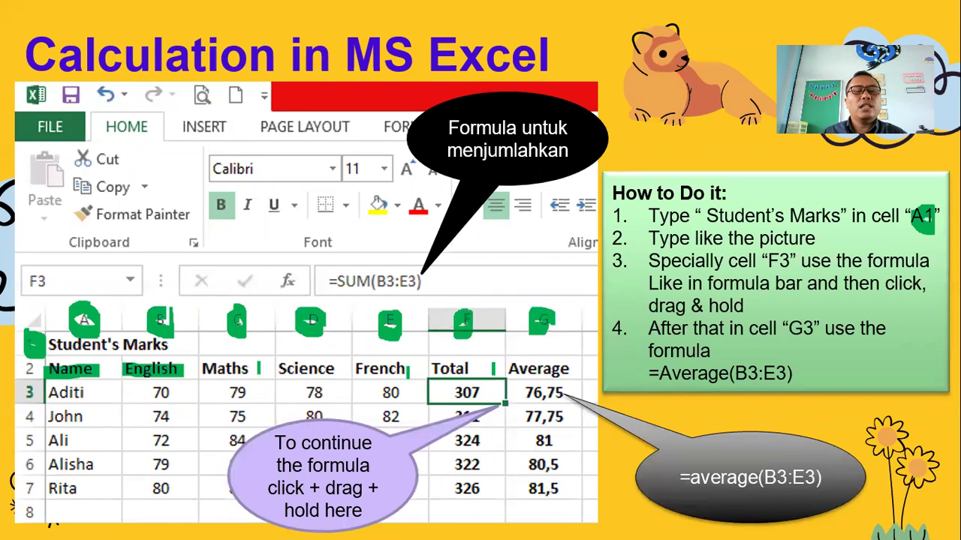
drag(549, 368, 66, 368)
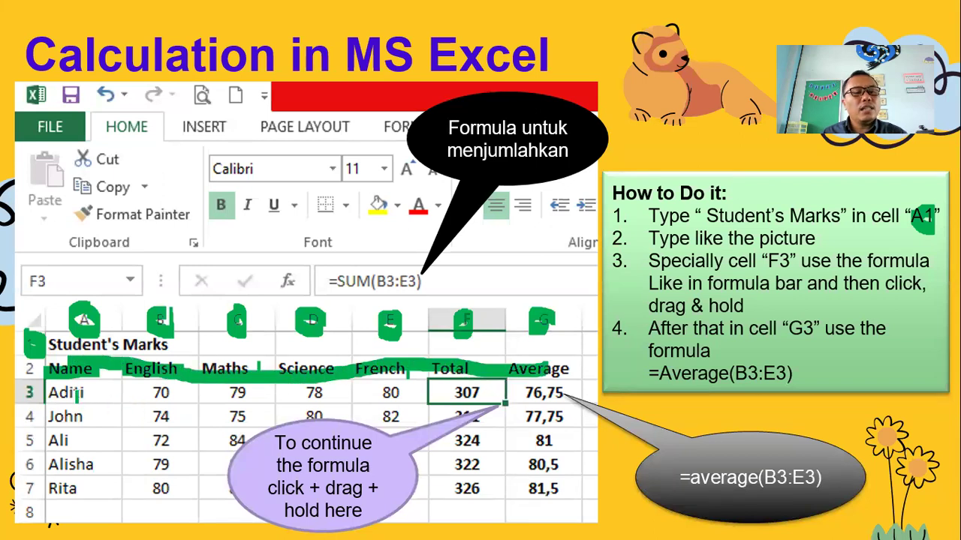
mouse_move(49, 389)
mouse_down()
mouse_move(52, 494)
mouse_move(63, 501)
mouse_up()
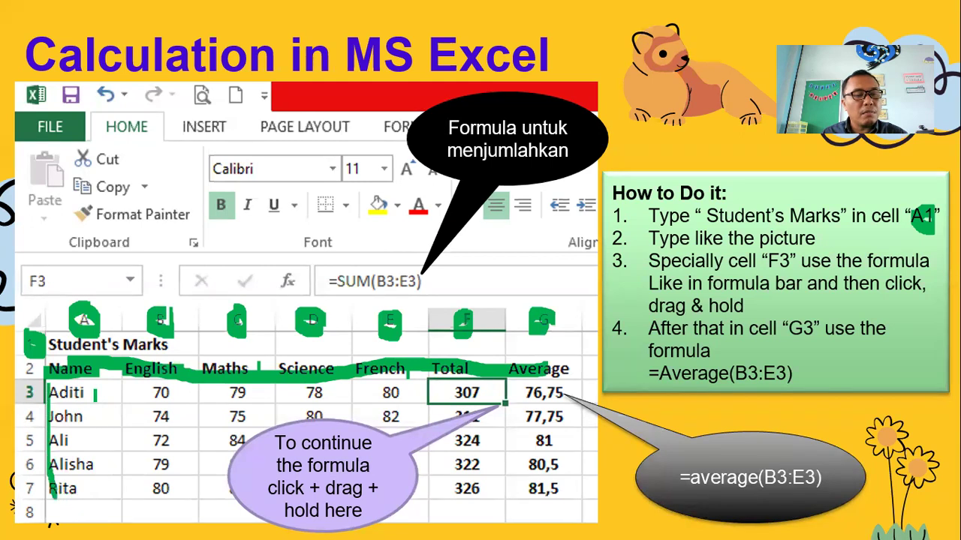
drag(95, 389, 56, 499)
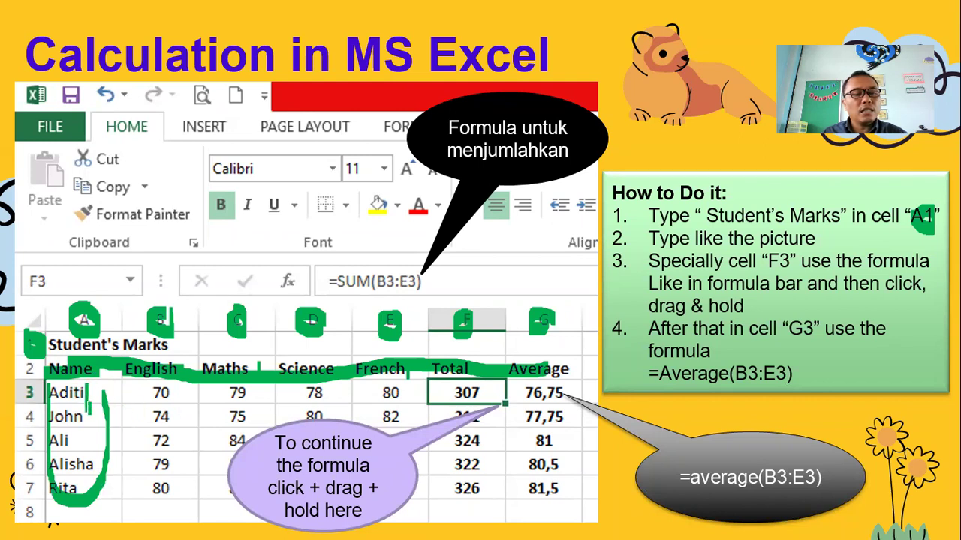
drag(75, 413, 90, 424)
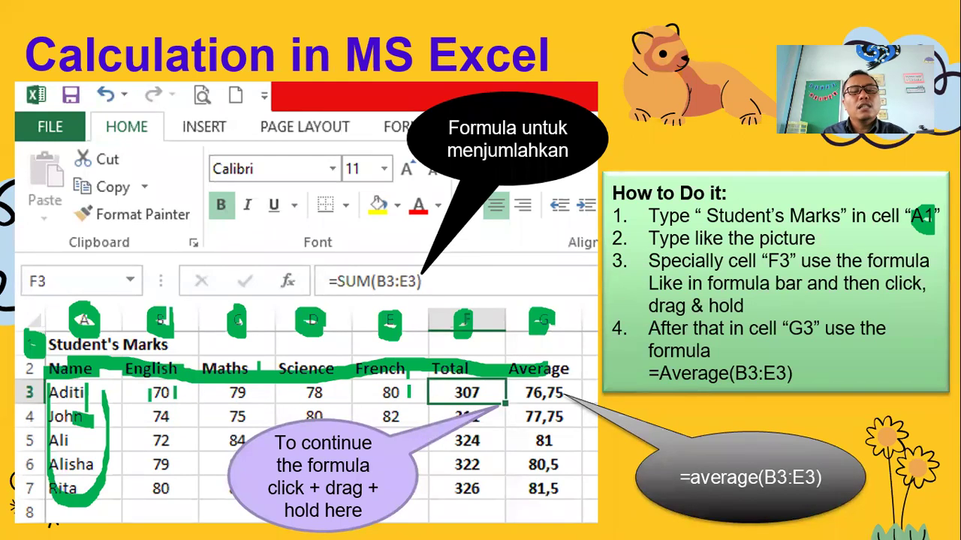
mouse_move(138, 392)
mouse_down()
mouse_move(402, 392)
mouse_move(407, 473)
mouse_move(329, 510)
mouse_move(160, 497)
mouse_move(152, 393)
mouse_move(159, 398)
mouse_up()
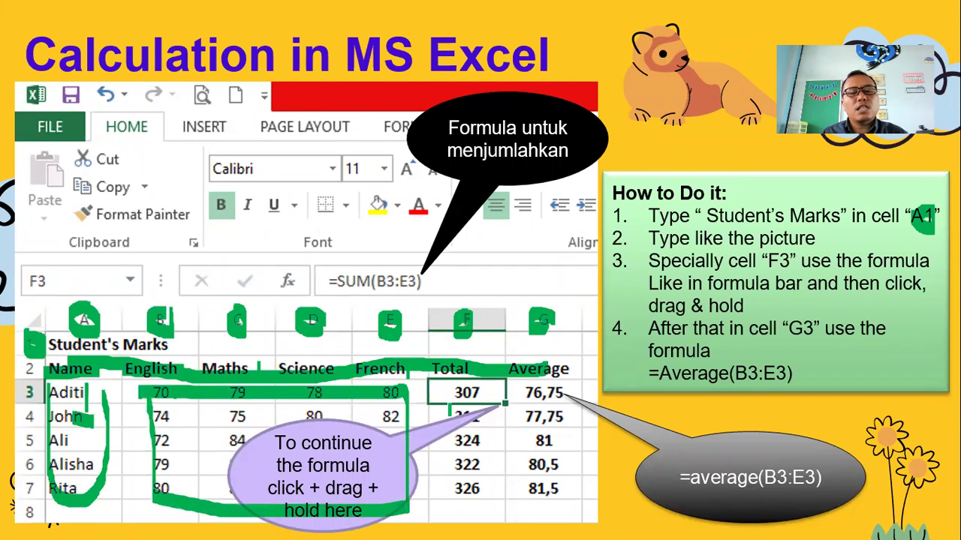
mouse_move(445, 379)
mouse_down()
mouse_move(454, 492)
mouse_move(522, 501)
mouse_move(580, 437)
mouse_move(583, 370)
mouse_move(444, 367)
mouse_up()
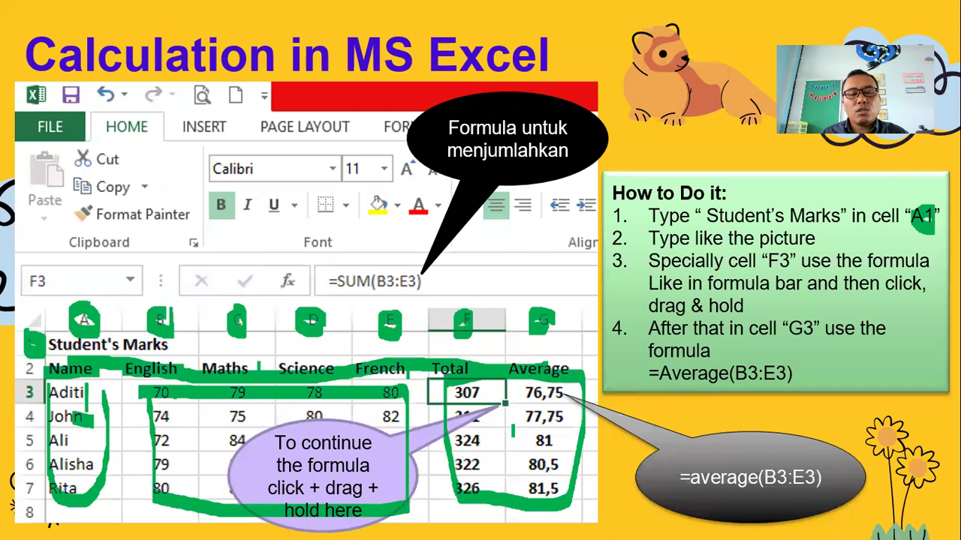
drag(527, 393, 573, 393)
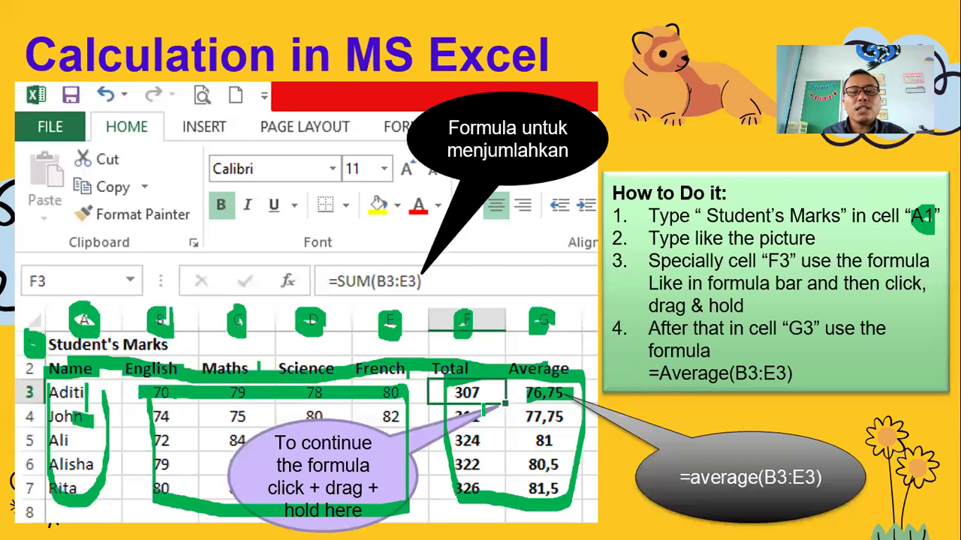
mouse_move(501, 401)
mouse_down()
mouse_move(486, 418)
mouse_move(430, 411)
mouse_move(485, 371)
mouse_move(494, 404)
mouse_move(450, 399)
mouse_move(500, 378)
mouse_move(473, 391)
mouse_up()
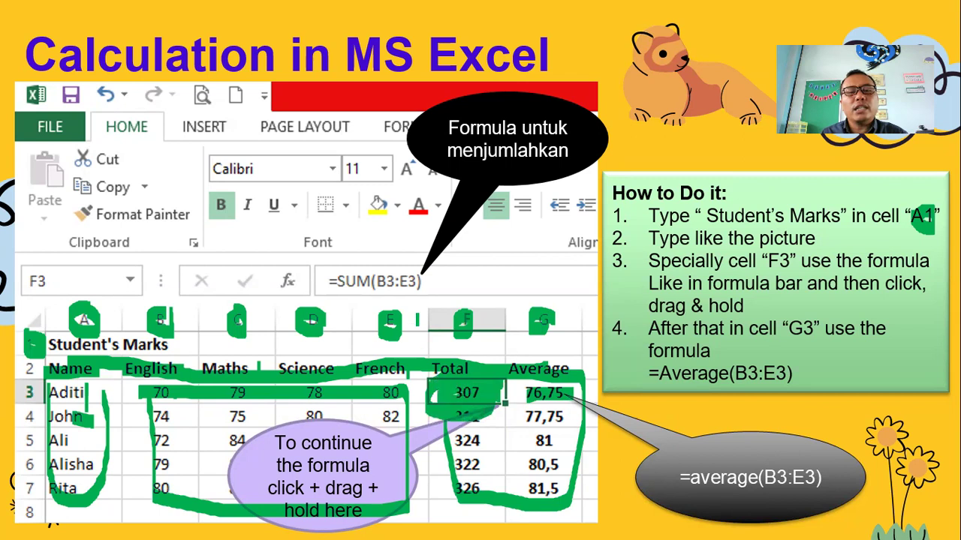
drag(431, 280, 323, 280)
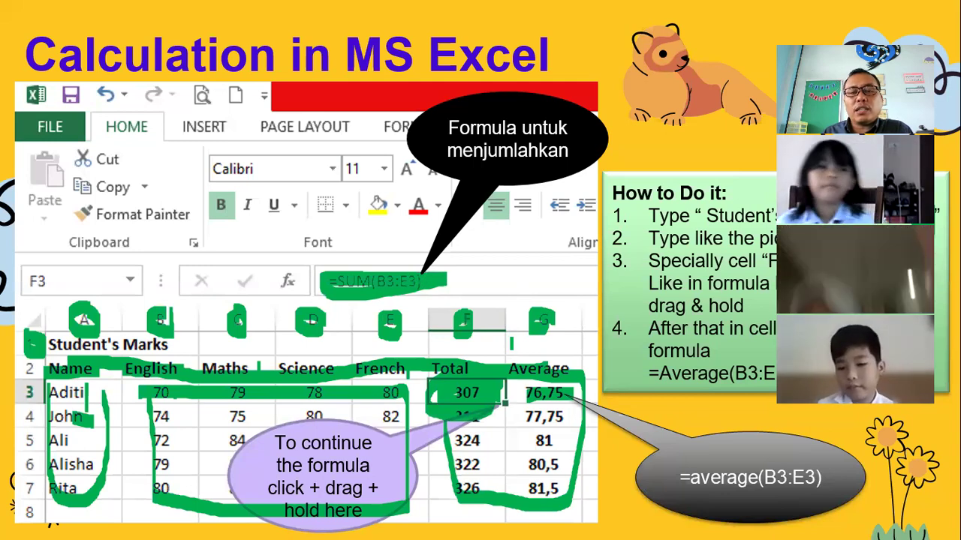
key(Next)
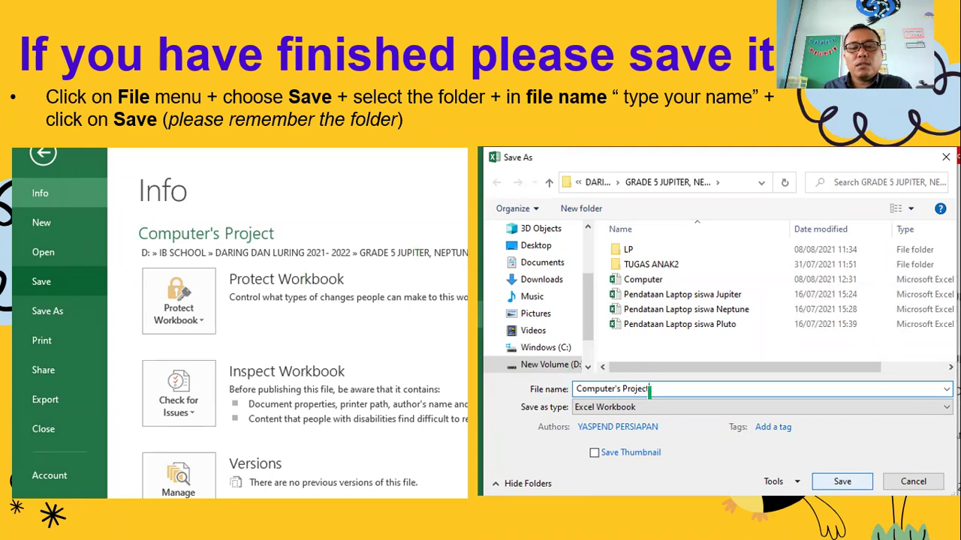
mouse_move(568, 387)
mouse_down()
mouse_move(675, 386)
mouse_move(562, 387)
mouse_up()
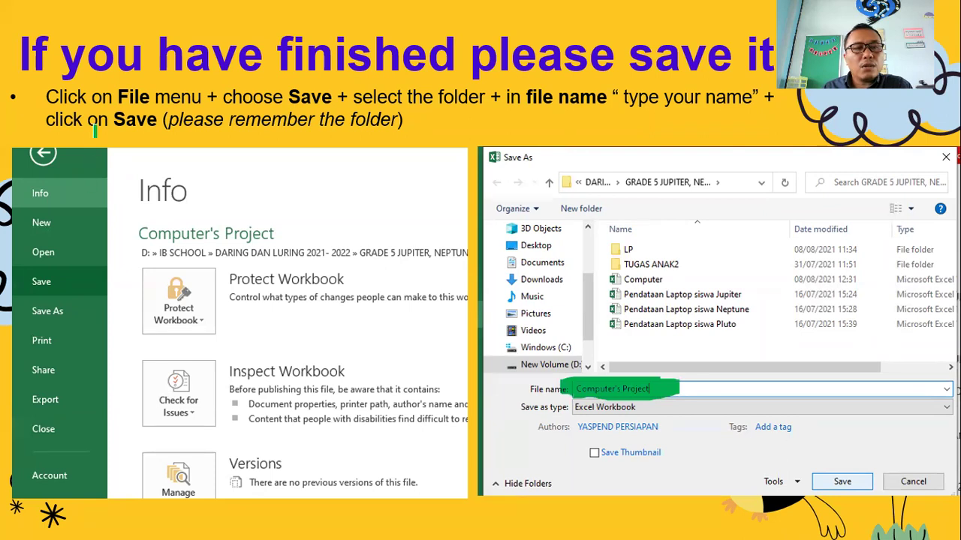
mouse_move(113, 105)
mouse_down()
mouse_move(117, 94)
mouse_move(159, 99)
mouse_move(125, 94)
mouse_up()
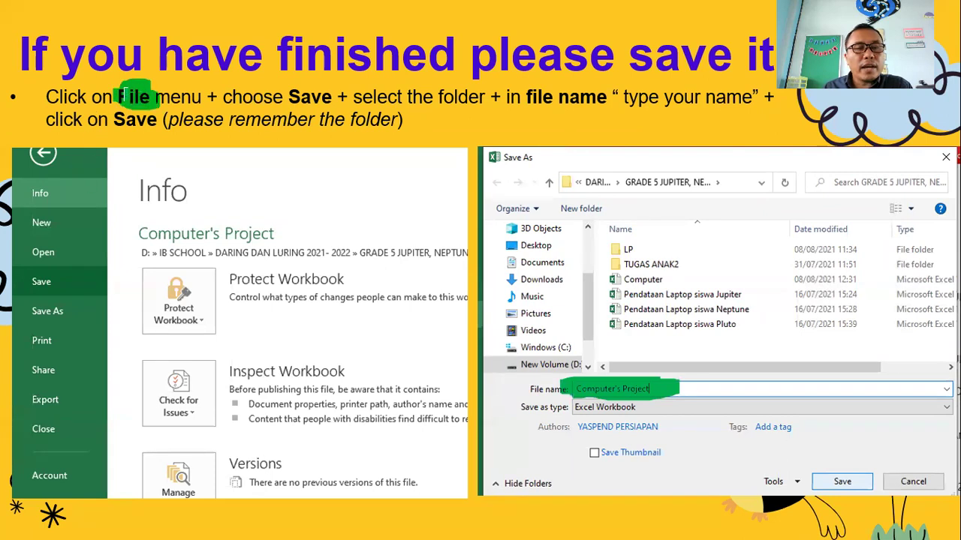
mouse_move(305, 90)
mouse_down()
mouse_move(278, 105)
mouse_move(306, 90)
mouse_up()
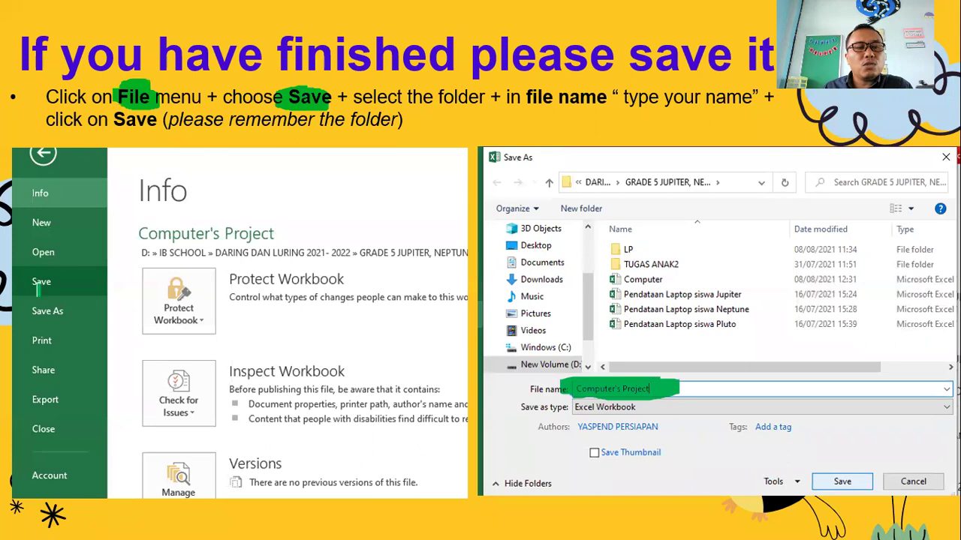
mouse_move(36, 289)
mouse_down()
mouse_move(30, 279)
mouse_move(58, 285)
mouse_up()
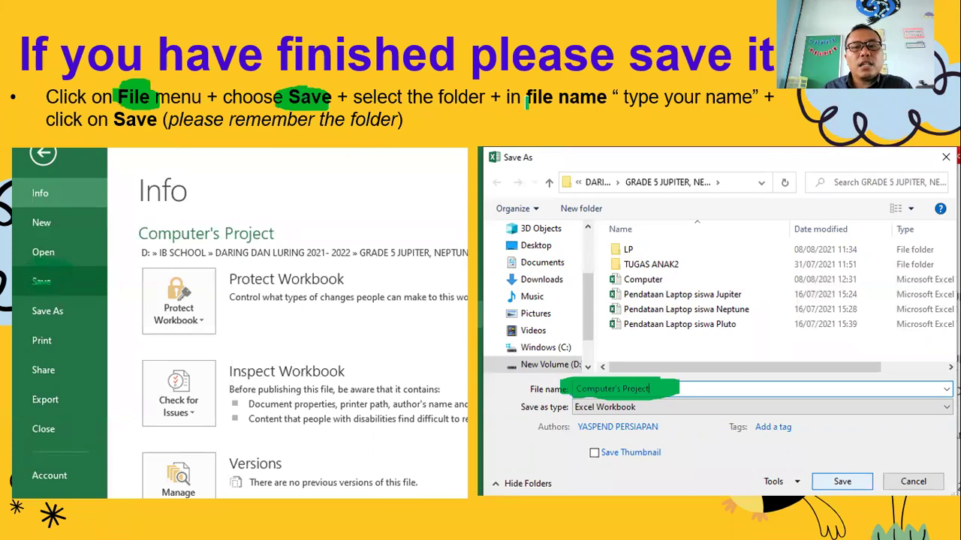
drag(477, 110, 456, 84)
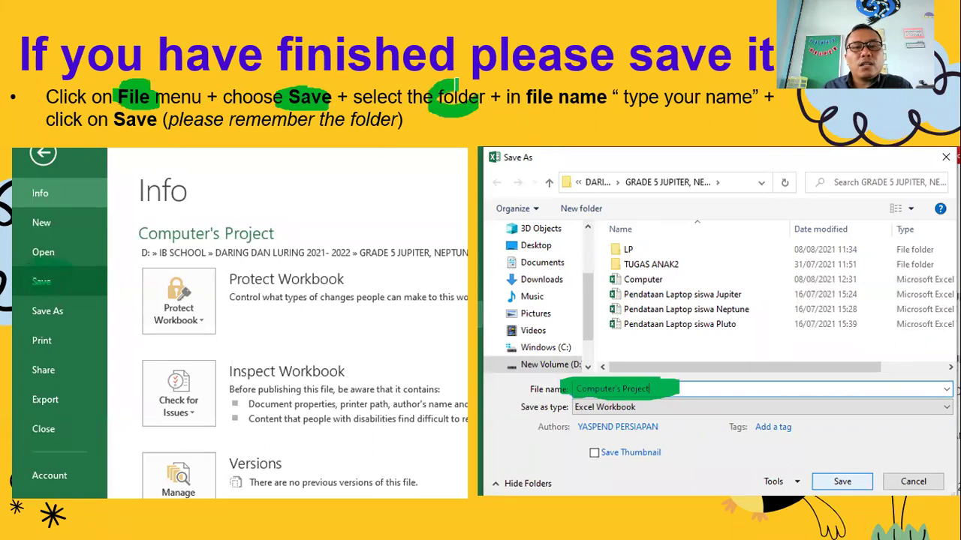
mouse_move(537, 226)
mouse_down()
mouse_move(507, 222)
mouse_move(502, 313)
mouse_move(546, 368)
mouse_move(579, 311)
mouse_move(577, 229)
mouse_move(528, 225)
mouse_up()
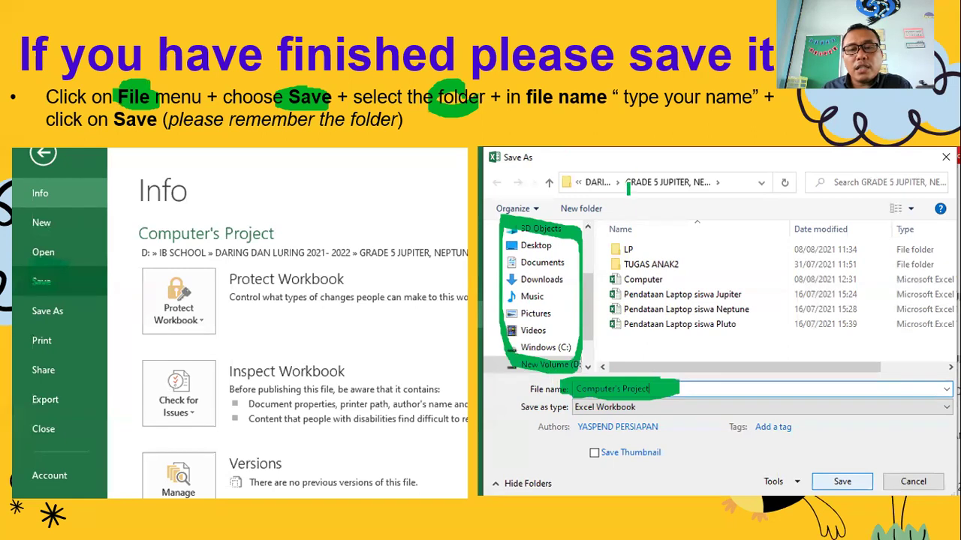
mouse_move(627, 187)
mouse_down()
mouse_move(709, 181)
mouse_move(638, 171)
mouse_move(651, 181)
mouse_up()
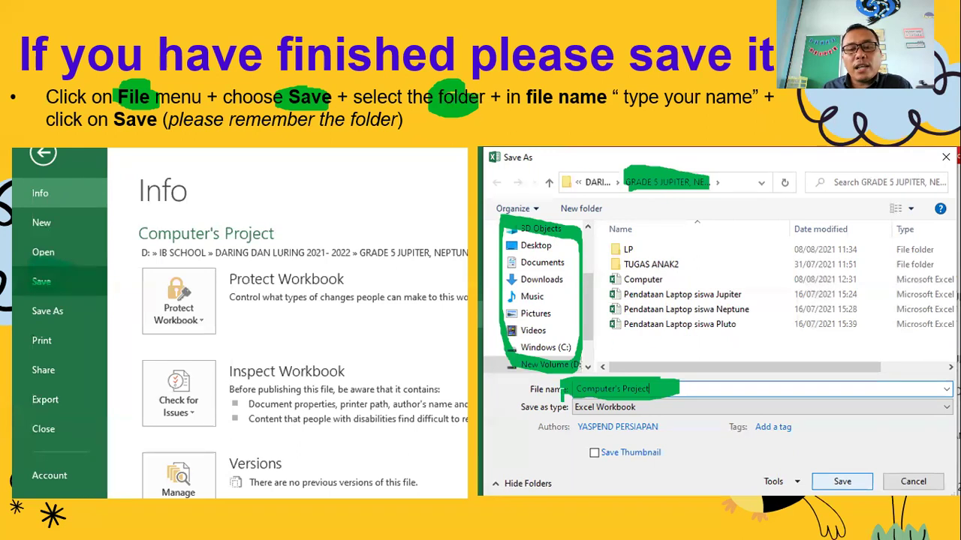
mouse_move(563, 390)
mouse_down()
mouse_move(527, 390)
mouse_move(570, 389)
mouse_up()
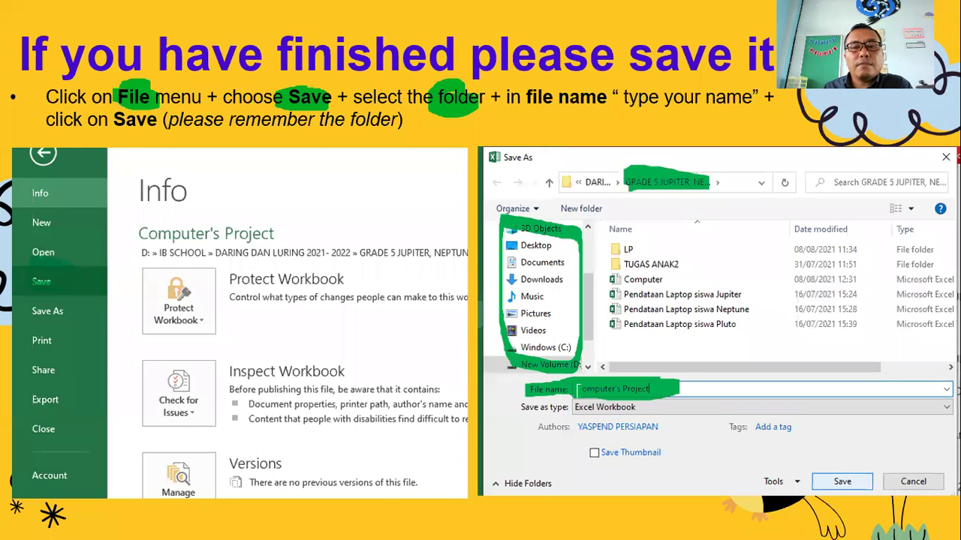
mouse_move(865, 470)
mouse_down()
mouse_move(801, 462)
mouse_move(875, 486)
mouse_move(824, 473)
mouse_up()
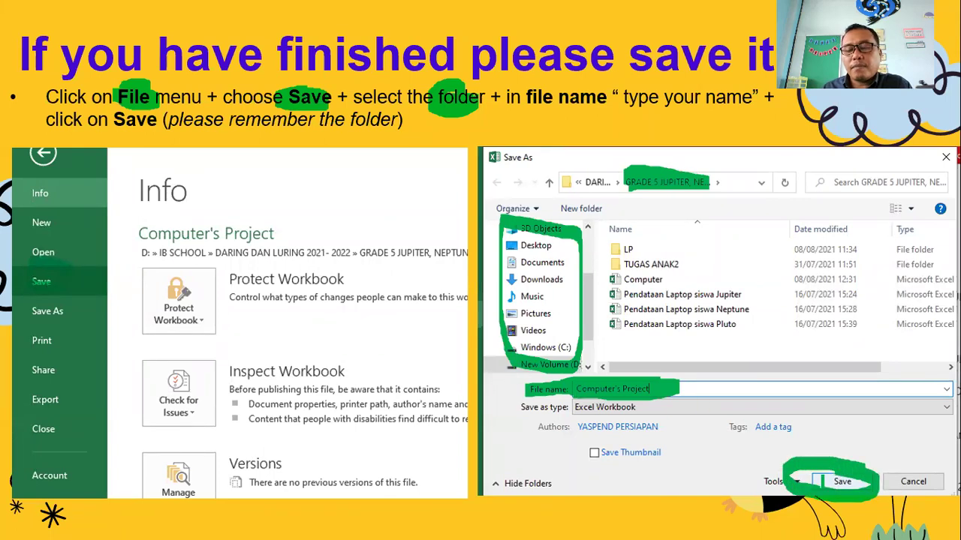
- Advance to the first "Send to WA" slide and mark "Open Whatsapp Web", its web address, the browser address and the WhatsApp tab in green
key(Right)
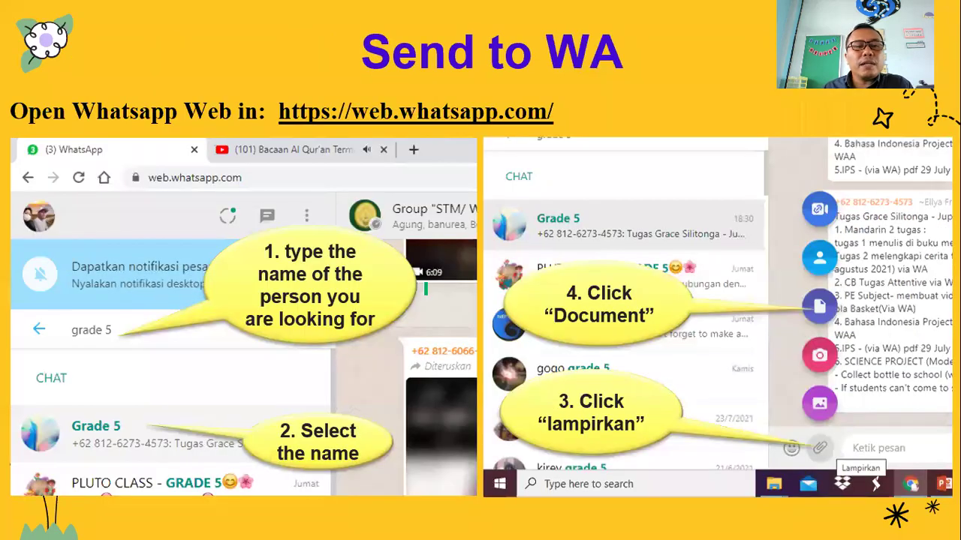
drag(19, 112, 233, 111)
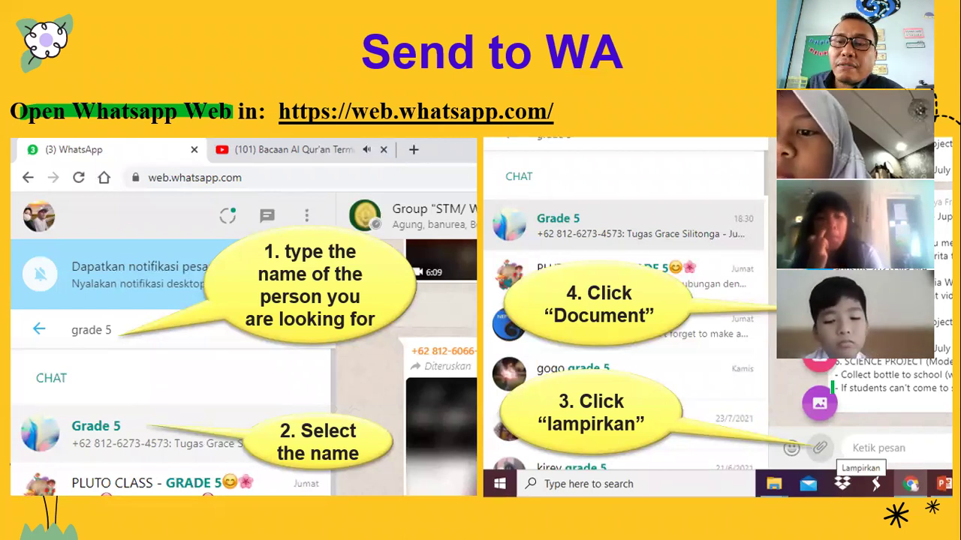
mouse_move(313, 89)
mouse_down()
mouse_move(272, 98)
mouse_move(361, 150)
mouse_move(575, 136)
mouse_move(504, 96)
mouse_up()
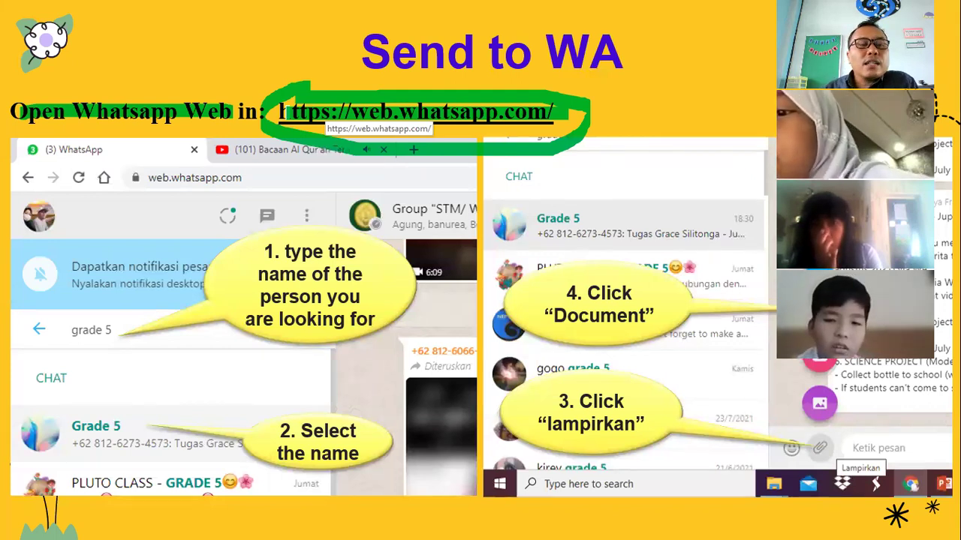
mouse_move(271, 180)
mouse_down()
mouse_move(183, 197)
mouse_move(170, 177)
mouse_move(256, 176)
mouse_move(149, 183)
mouse_up()
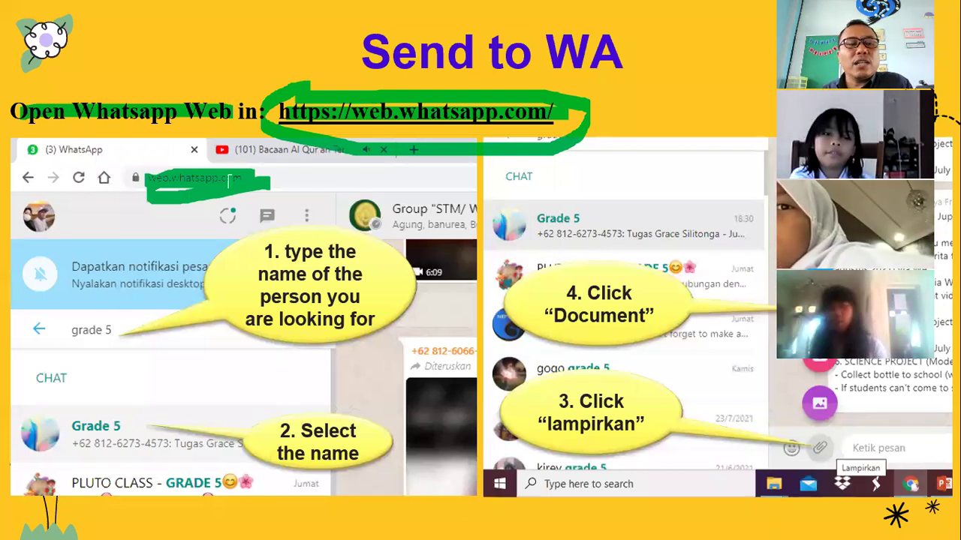
mouse_move(156, 154)
mouse_down()
mouse_move(83, 174)
mouse_move(43, 139)
mouse_move(129, 140)
mouse_move(144, 180)
mouse_up()
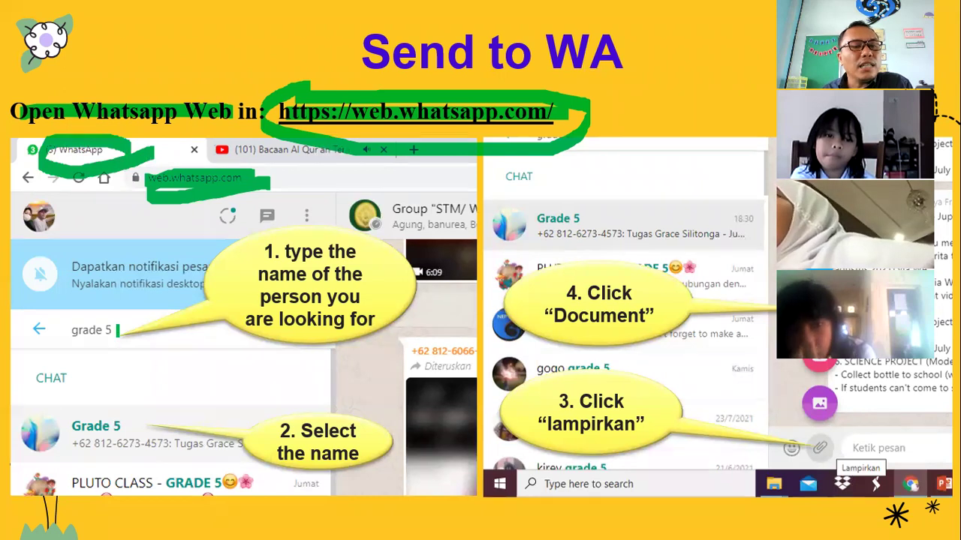
- Mark the "grade 5" search, the Grade 5 chat, the lampirkan icon, the "Document" callout and the document icon in green
drag(58, 331, 123, 329)
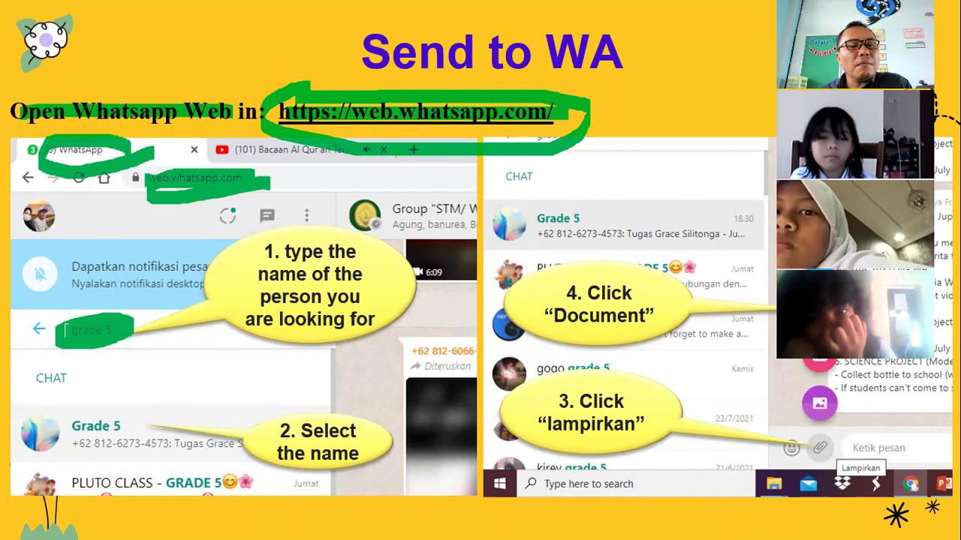
mouse_move(156, 411)
mouse_down()
mouse_move(67, 407)
mouse_move(144, 444)
mouse_move(130, 414)
mouse_up()
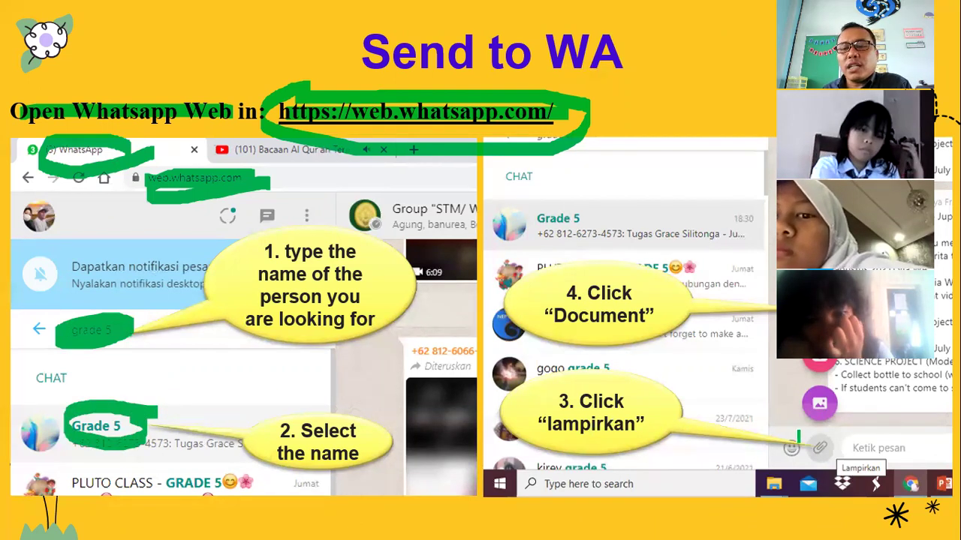
mouse_move(807, 439)
mouse_down()
mouse_move(833, 460)
mouse_move(828, 439)
mouse_move(803, 447)
mouse_up()
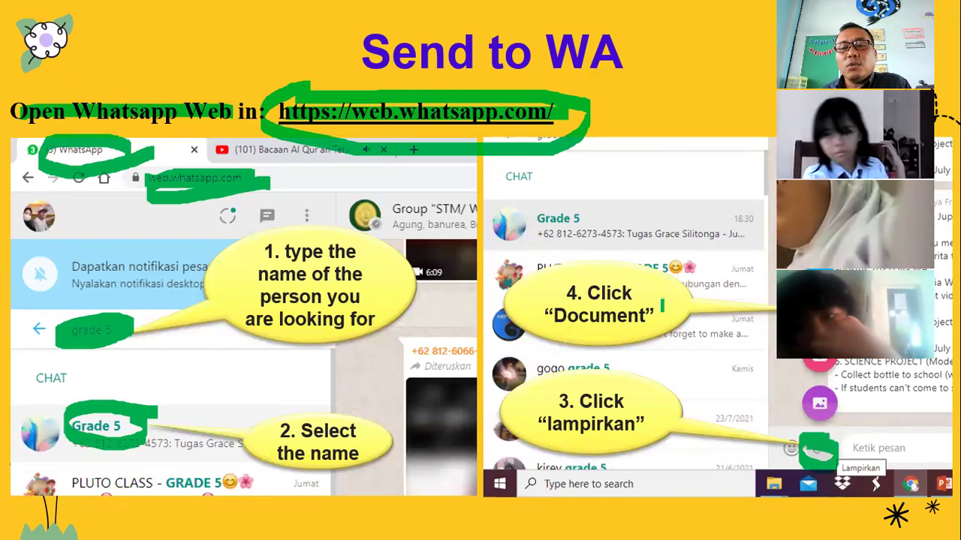
drag(662, 301, 572, 348)
drag(522, 324, 552, 274)
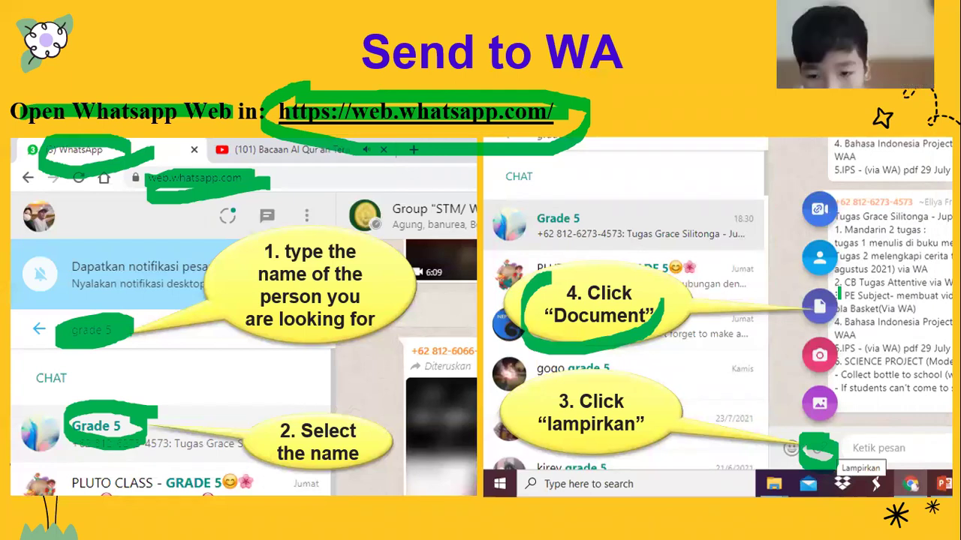
drag(834, 279, 842, 288)
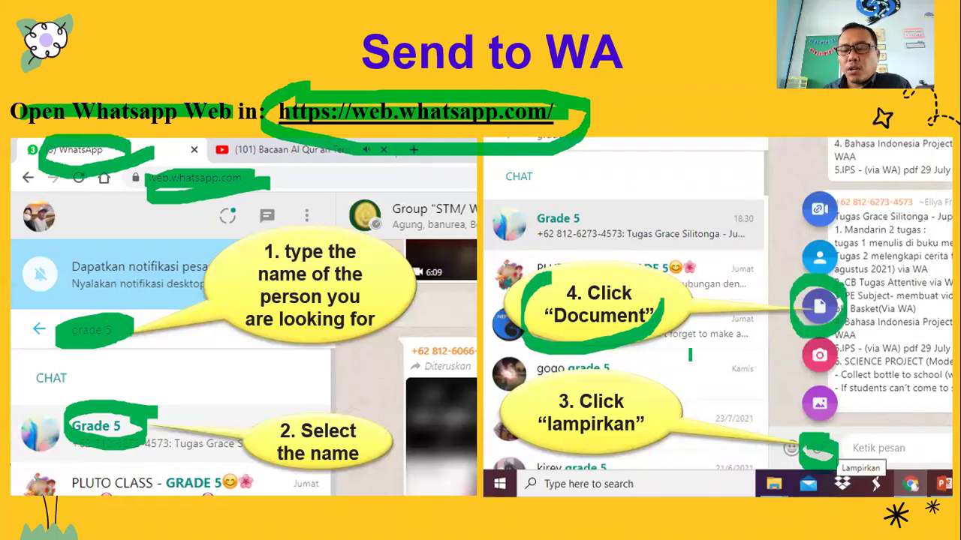
- Advance to the second "Send to WA" slide and mark the project file, Downloads, Open, the send icon and the file preview in green
key(Right)
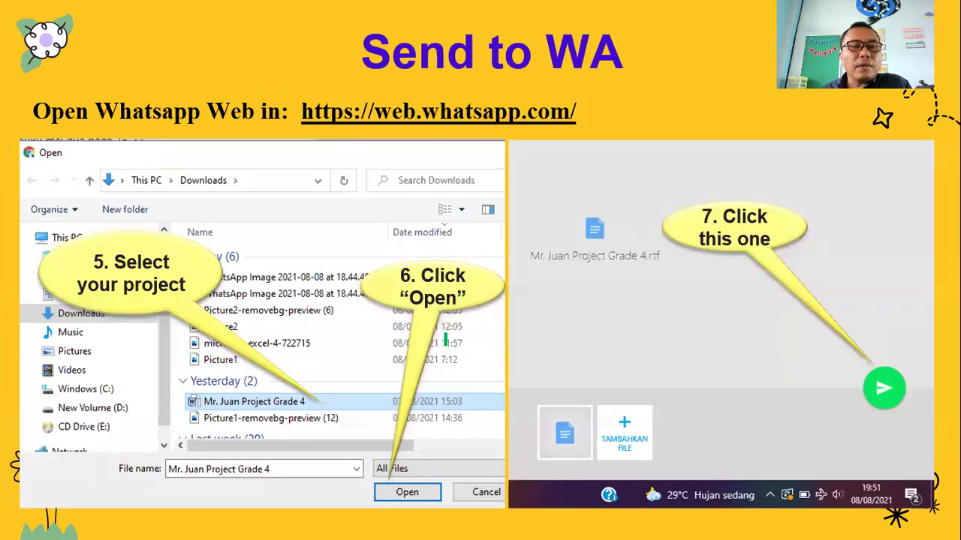
drag(237, 219, 109, 202)
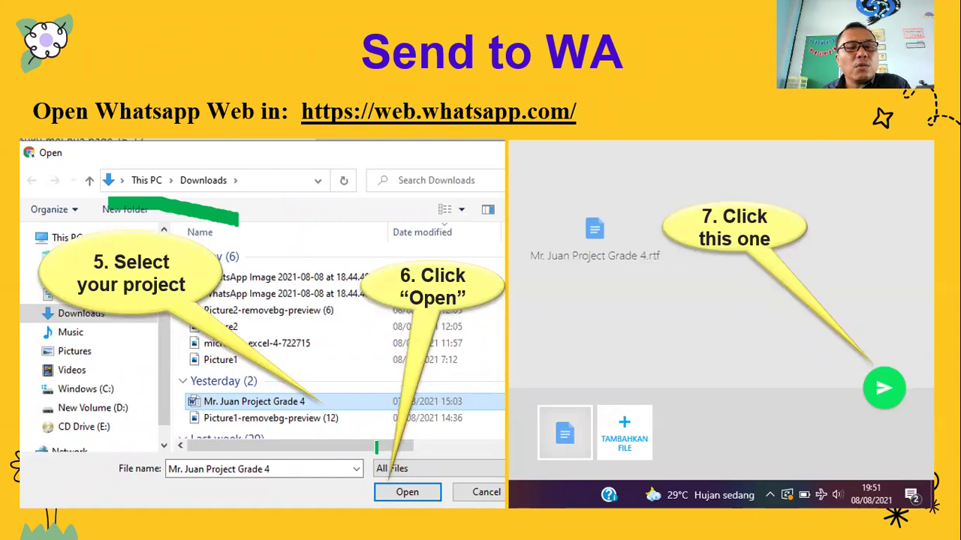
drag(201, 402, 303, 402)
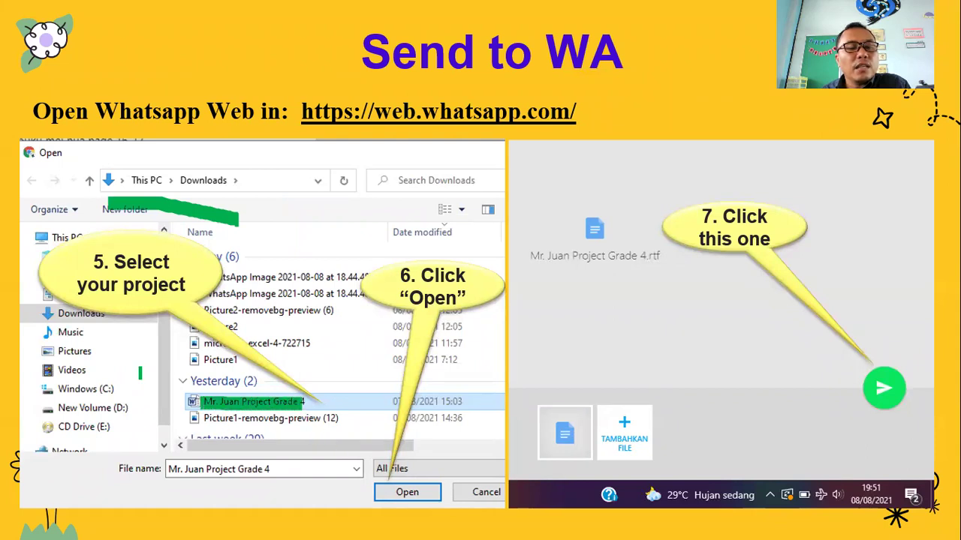
mouse_move(40, 320)
mouse_down()
mouse_move(113, 320)
mouse_move(39, 314)
mouse_up()
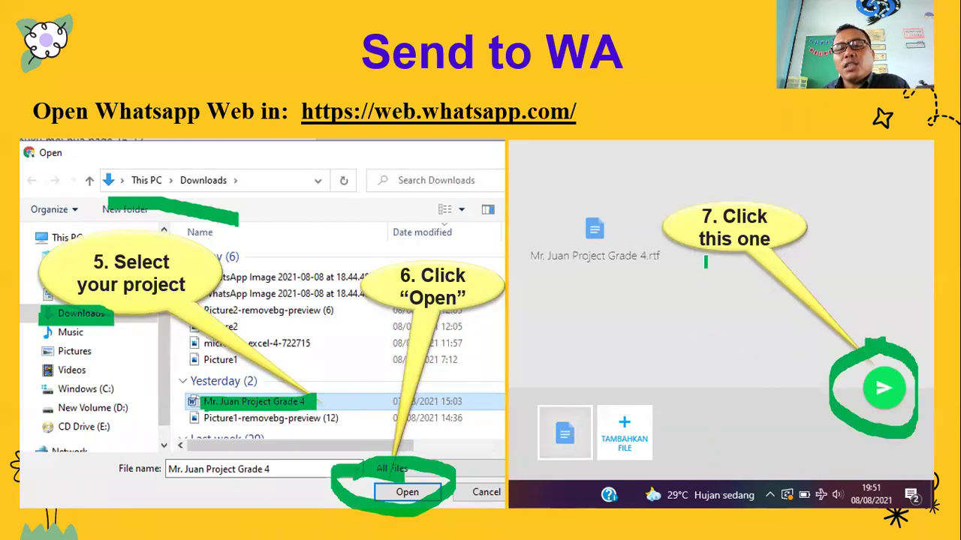
mouse_move(706, 262)
mouse_down()
mouse_move(510, 253)
mouse_move(681, 220)
mouse_move(708, 268)
mouse_up()
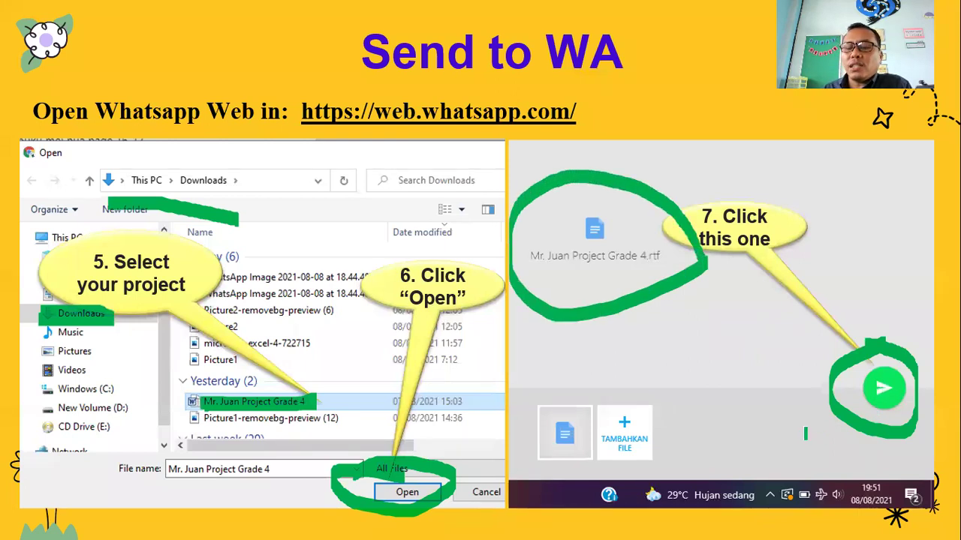
- Advance to the Project Criteria slide and circle its heading, Skill 50%, Creativity 30%, the computer picture and Content 20%
key(Right)
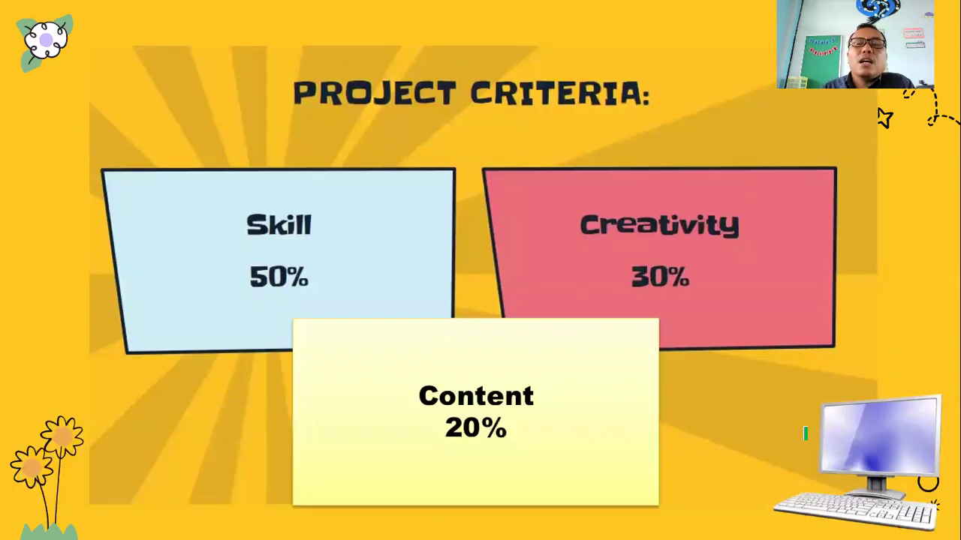
mouse_move(691, 120)
mouse_down()
mouse_move(307, 143)
mouse_move(541, 8)
mouse_move(672, 116)
mouse_move(536, 161)
mouse_up()
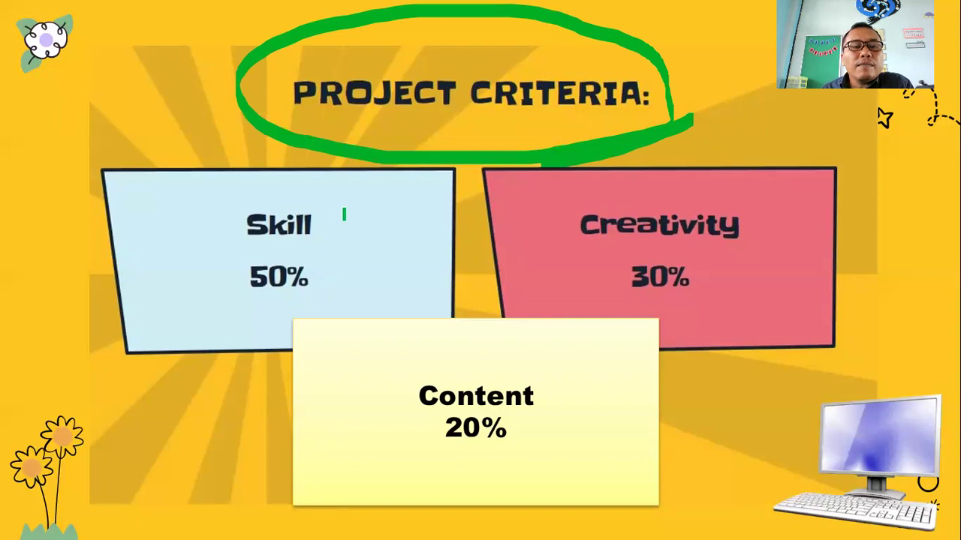
mouse_move(344, 215)
mouse_down()
mouse_move(218, 232)
mouse_move(330, 301)
mouse_move(335, 210)
mouse_up()
key(Right)
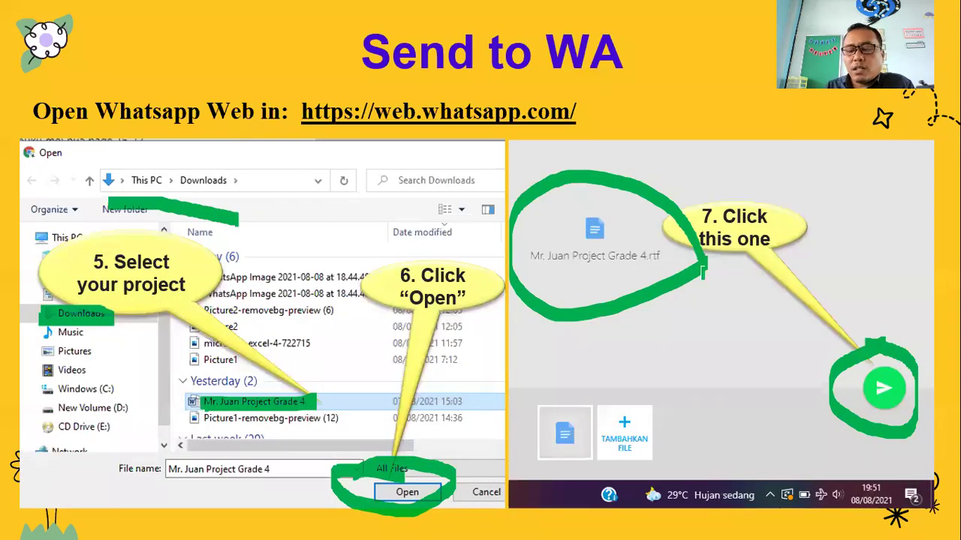
key(Left)
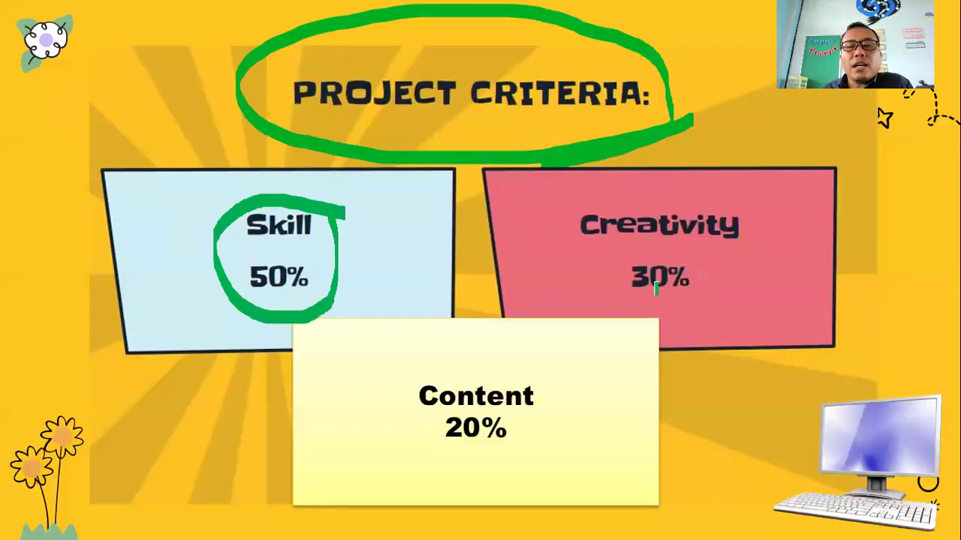
mouse_move(747, 282)
mouse_down()
mouse_move(729, 299)
mouse_move(668, 306)
mouse_move(572, 254)
mouse_move(632, 181)
mouse_move(735, 216)
mouse_move(740, 289)
mouse_up()
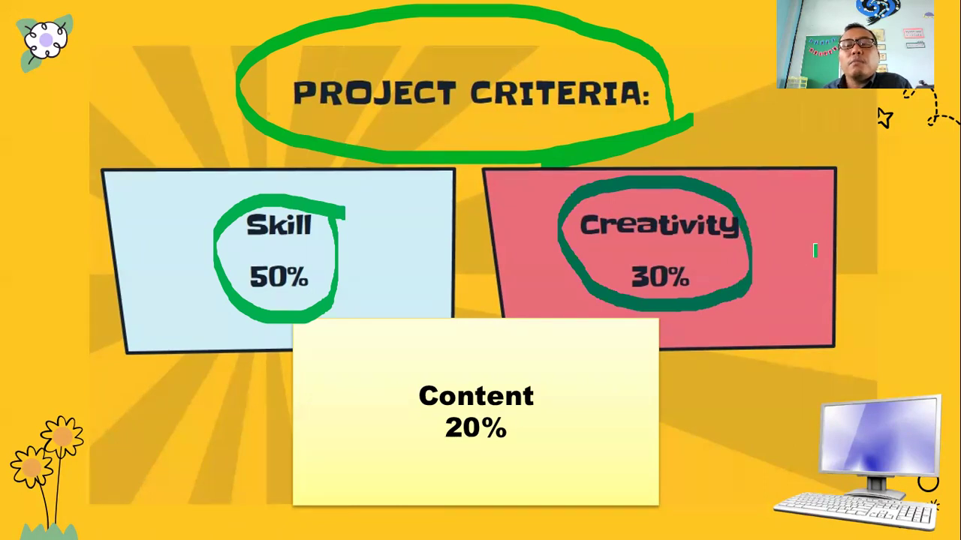
mouse_move(923, 384)
mouse_down()
mouse_move(777, 455)
mouse_move(950, 519)
mouse_move(920, 393)
mouse_up()
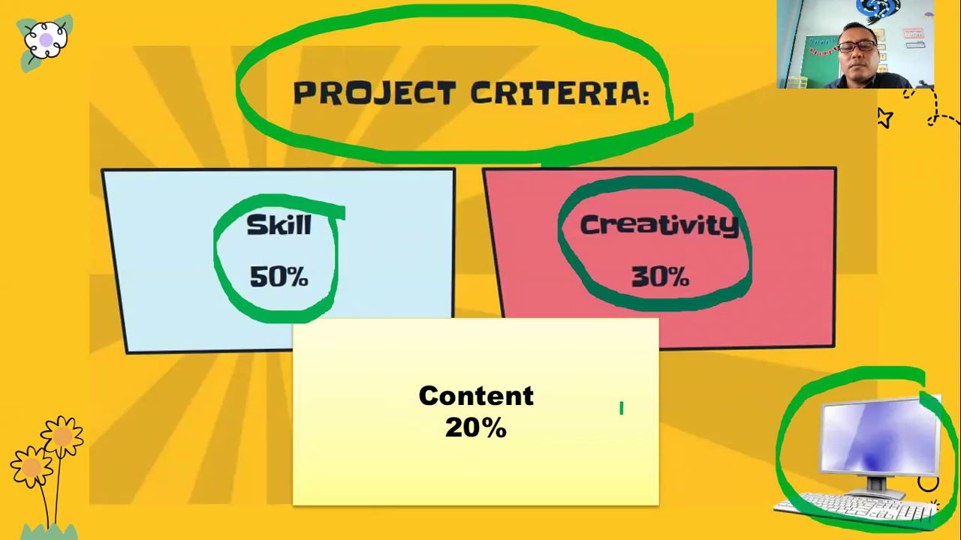
mouse_move(611, 390)
mouse_down()
mouse_move(590, 435)
mouse_move(450, 346)
mouse_move(593, 428)
mouse_up()
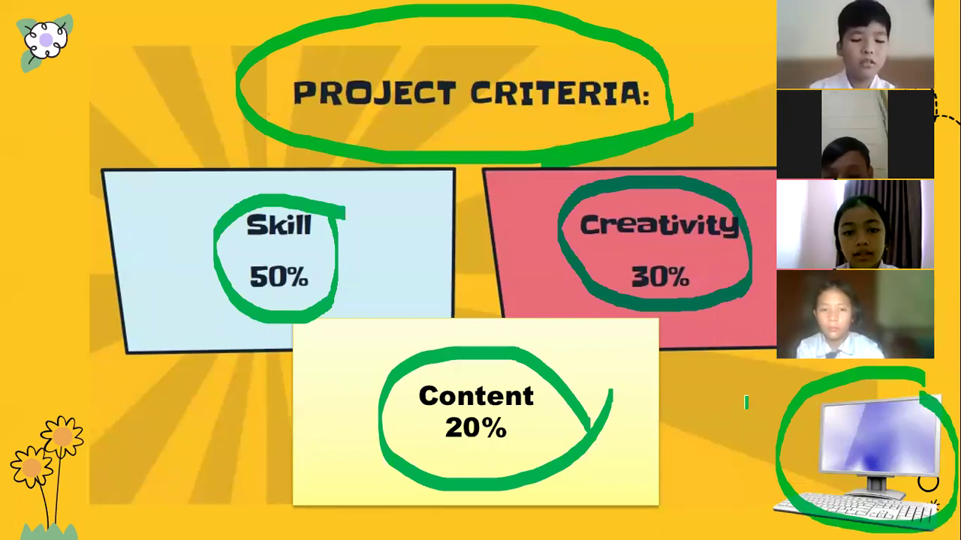
- Circle the project deadline message on the closing thank-you slide and end the slide show without keeping the ink annotations
key(Right)
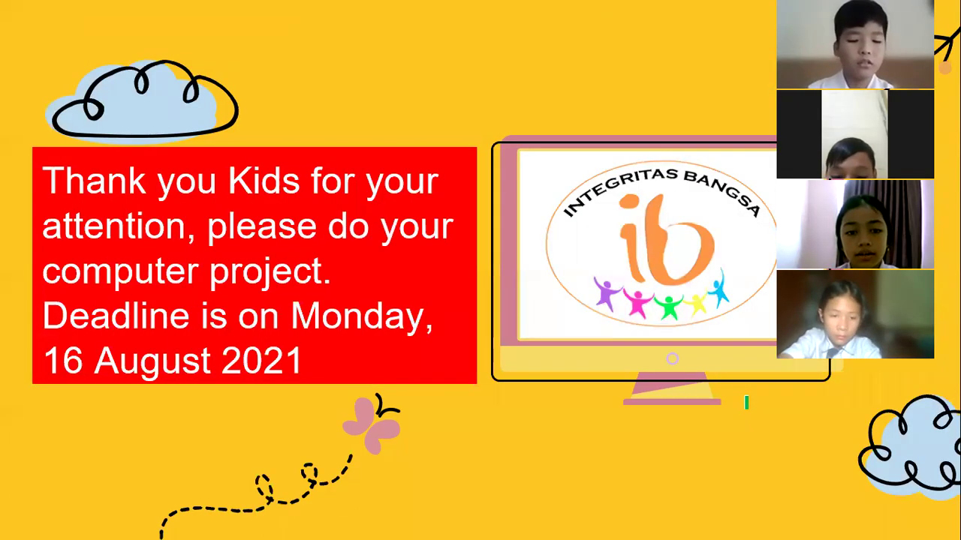
mouse_move(373, 337)
mouse_down()
mouse_move(360, 379)
mouse_move(68, 353)
mouse_move(358, 296)
mouse_move(369, 376)
mouse_up()
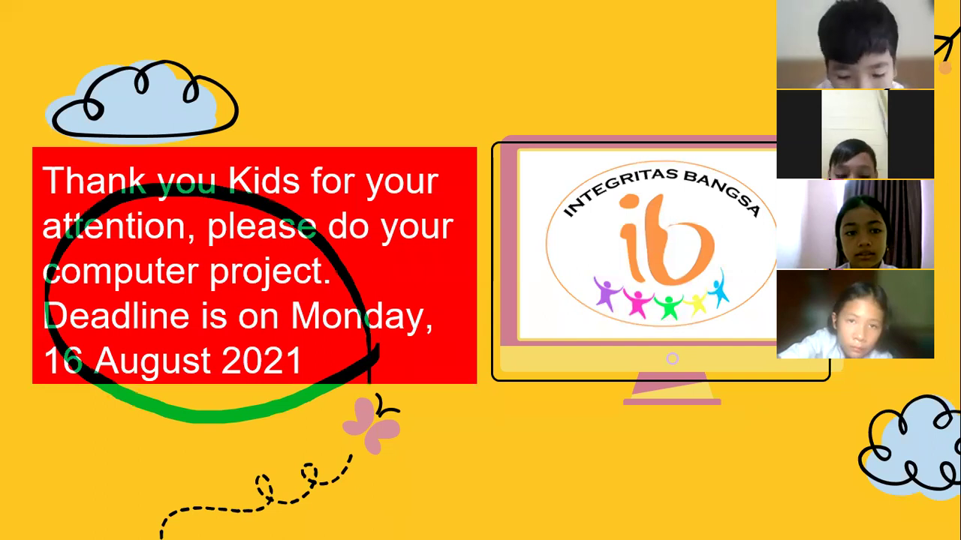
key(Escape)
click(518, 304)
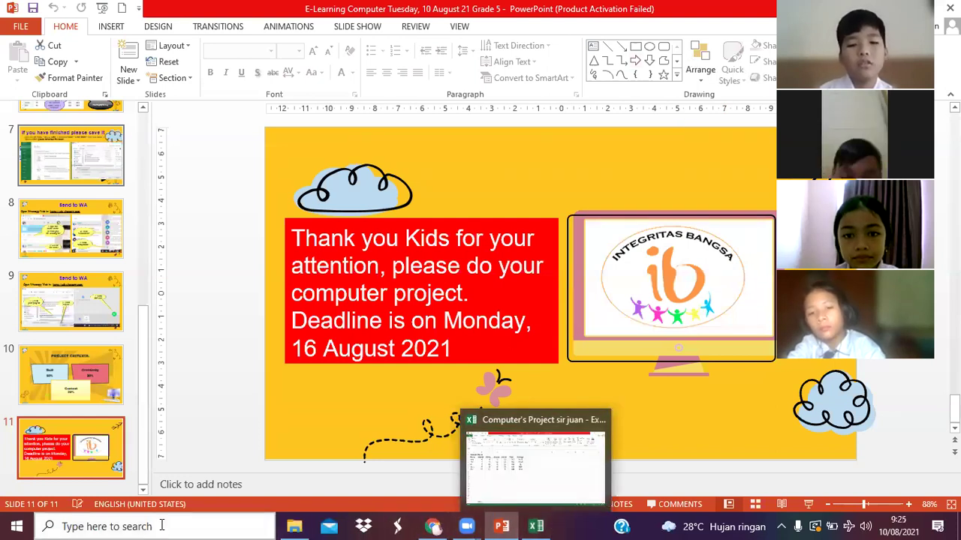
- Locate Excel 2013 within the Microsoft Office 2013 folder of the Windows app list, and close the list
click(17, 526)
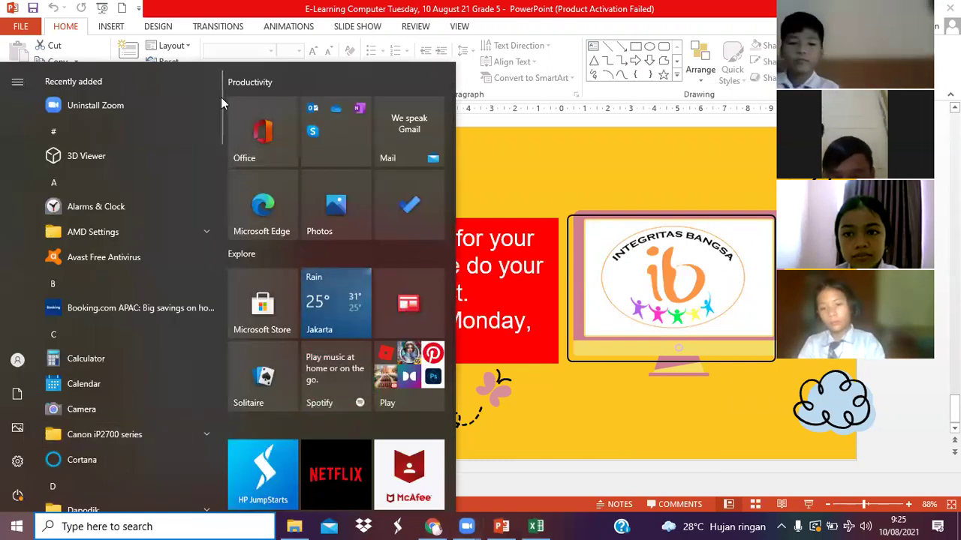
drag(219, 98, 223, 282)
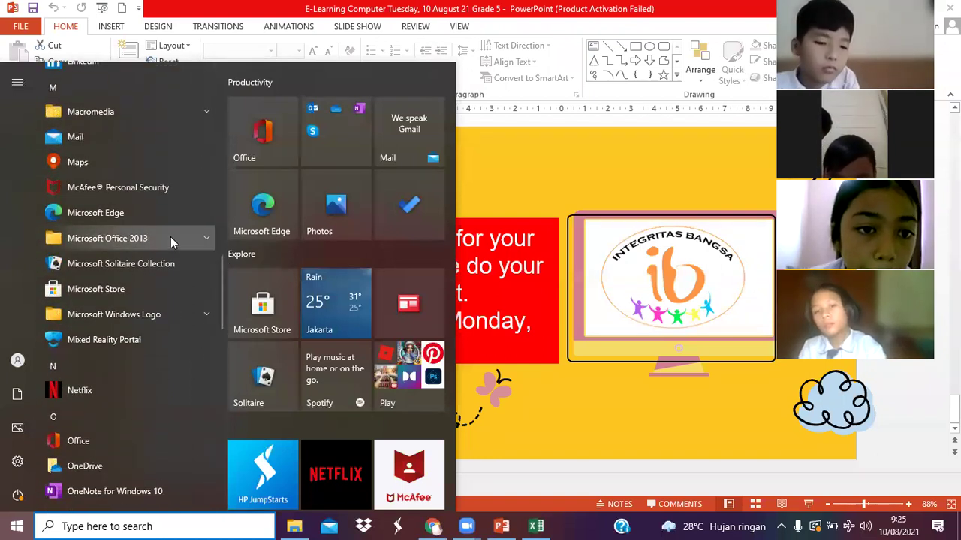
click(171, 238)
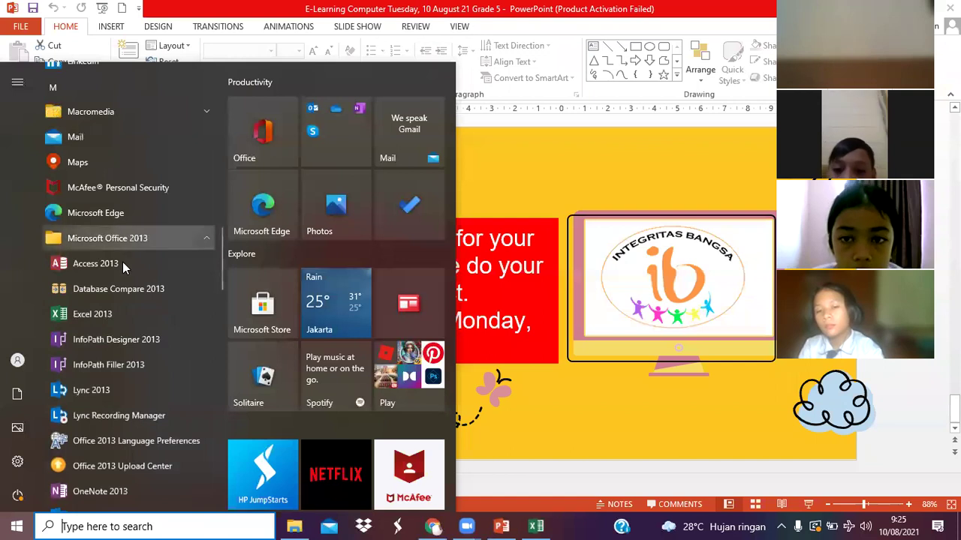
click(121, 318)
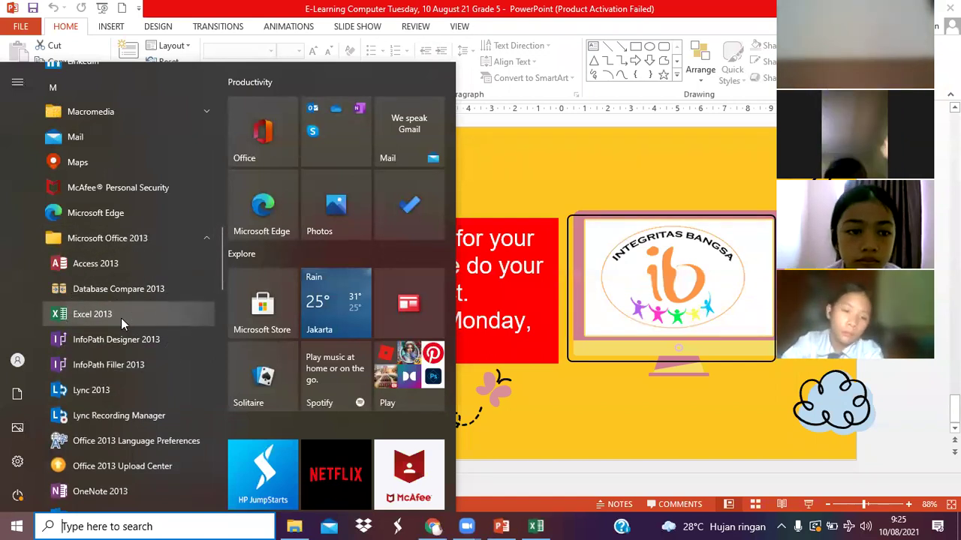
click(121, 319)
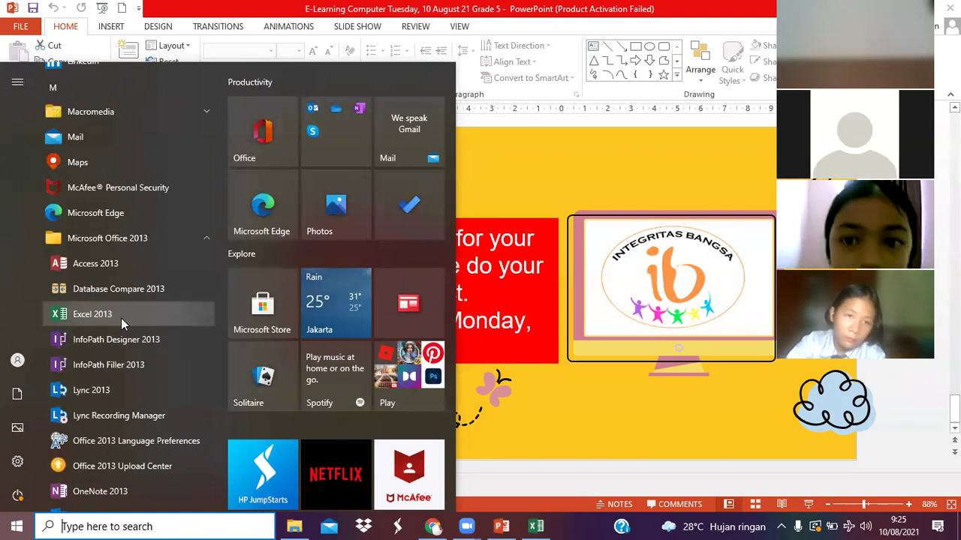
click(615, 465)
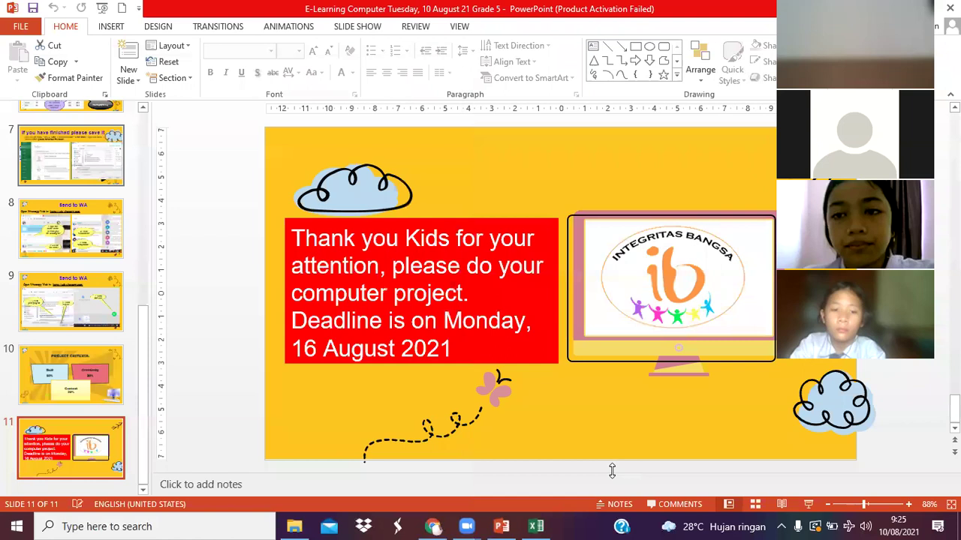
- Search Windows for "exce" and launch Excel 2013 with a blank workbook
click(116, 526)
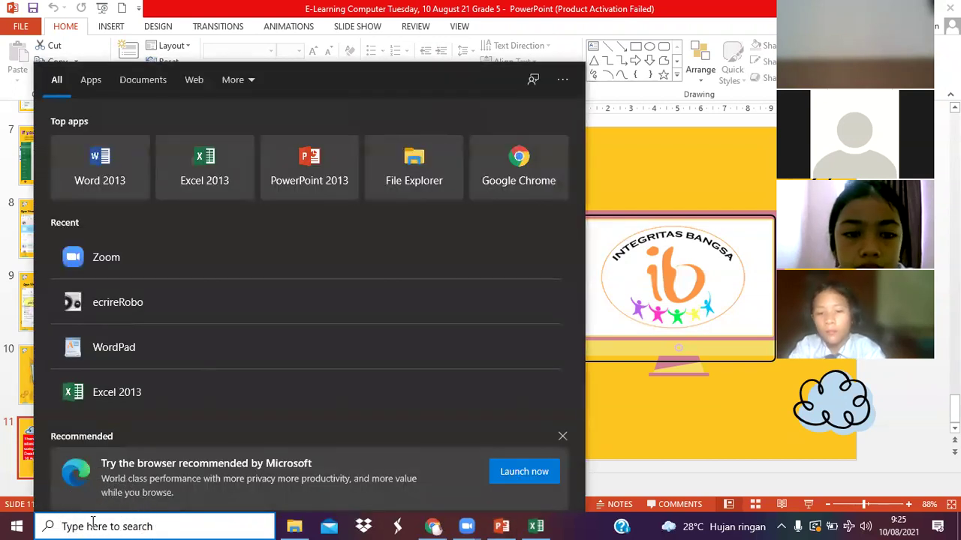
text(exc)
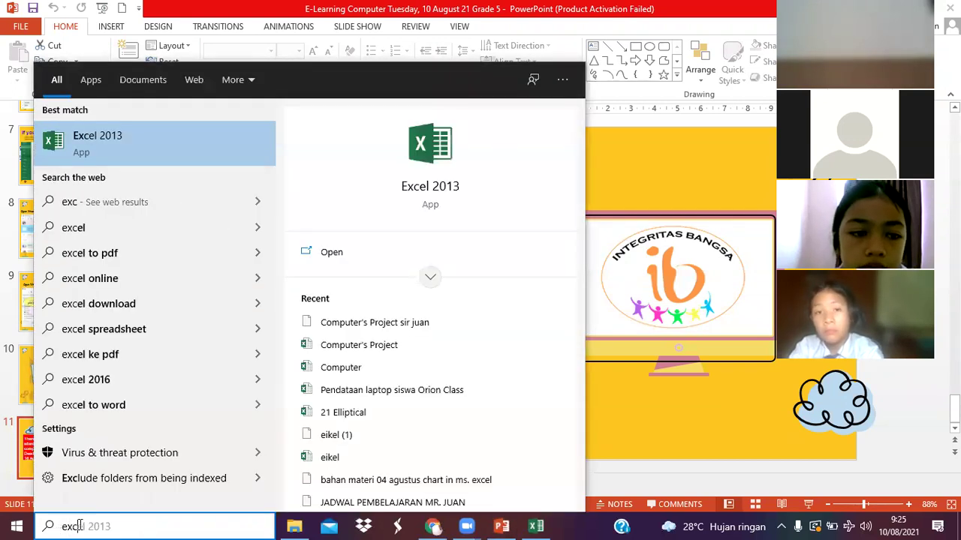
text(e)
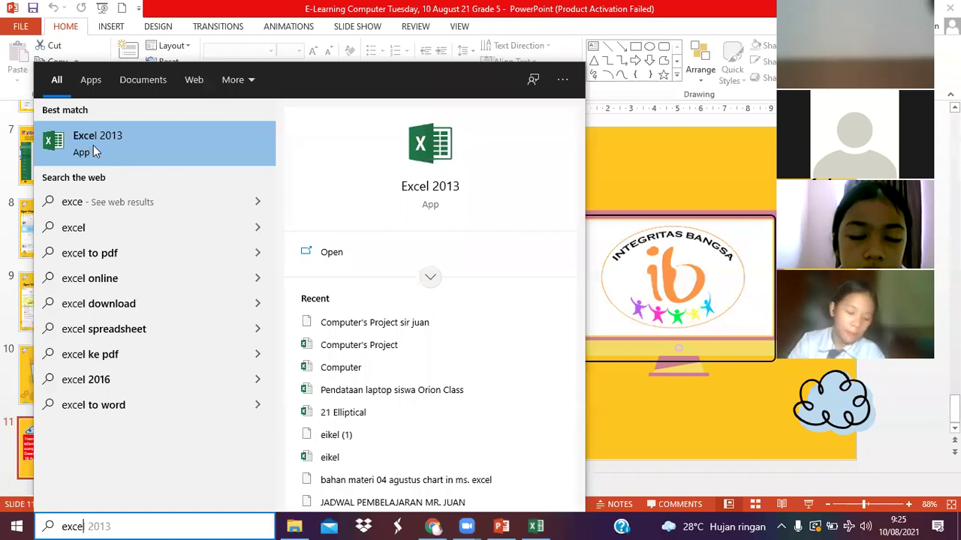
click(162, 138)
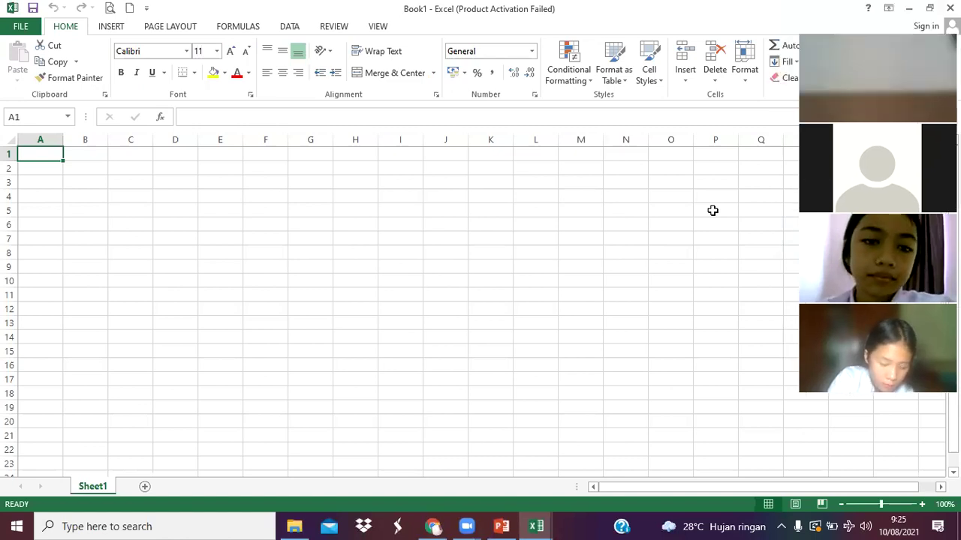
- Switch to the PowerPoint lesson and view the Result example of Project slide
click(232, 210)
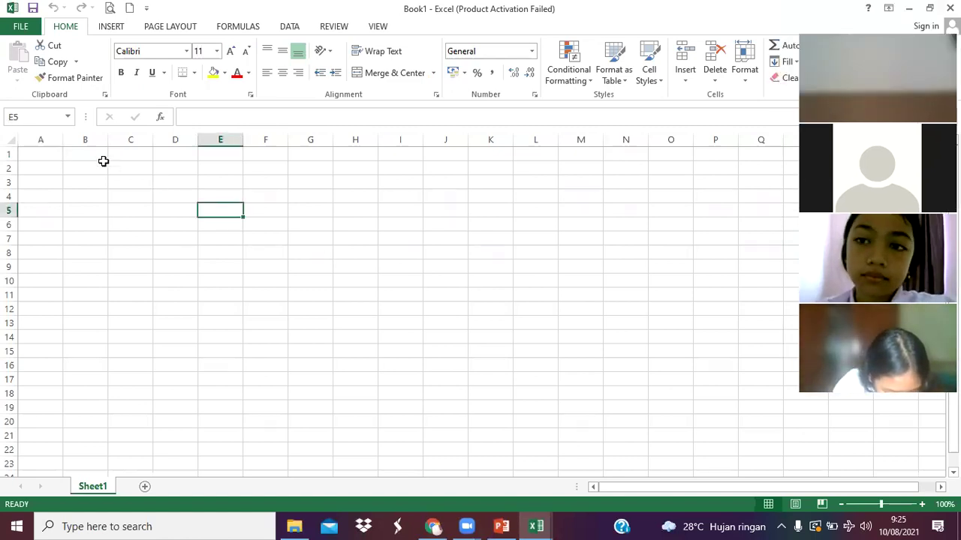
click(30, 154)
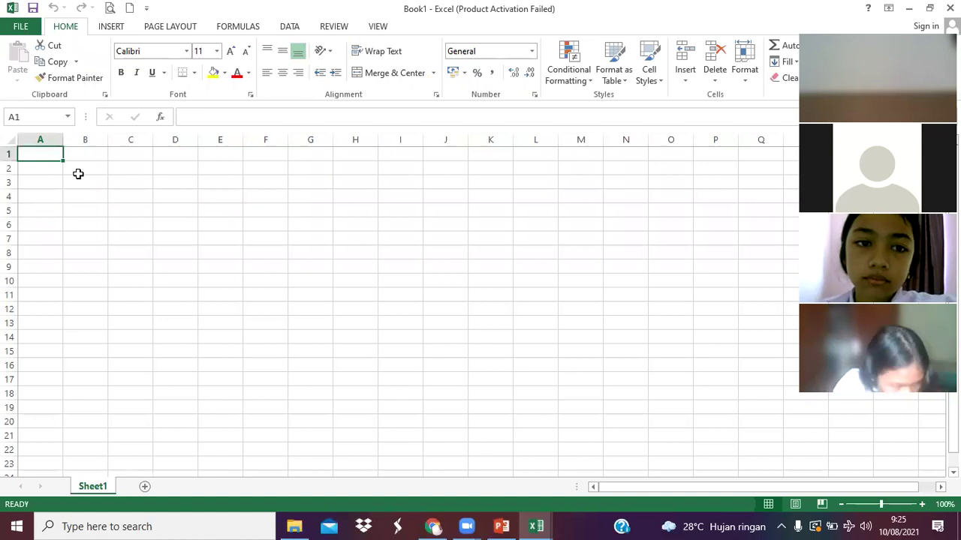
click(503, 525)
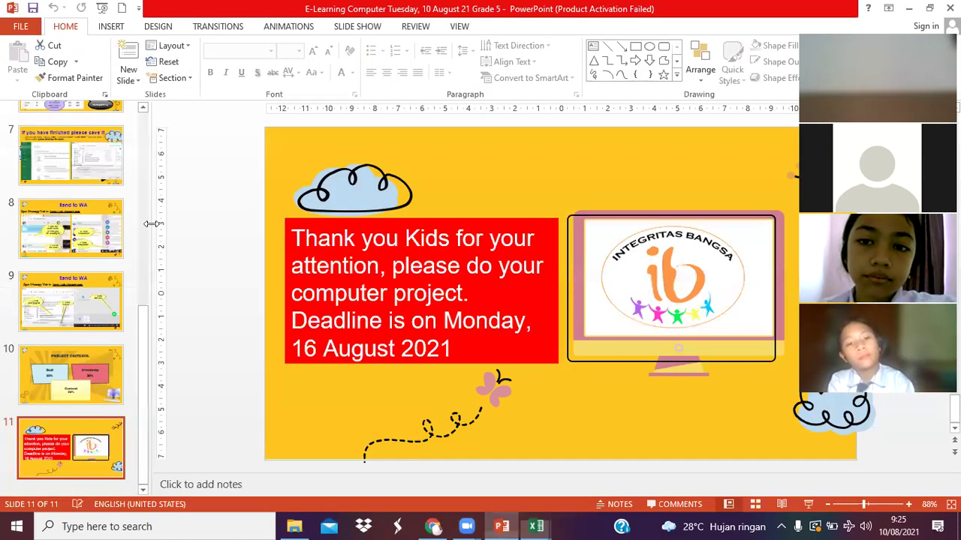
click(113, 161)
scroll(120, 161, up, 5)
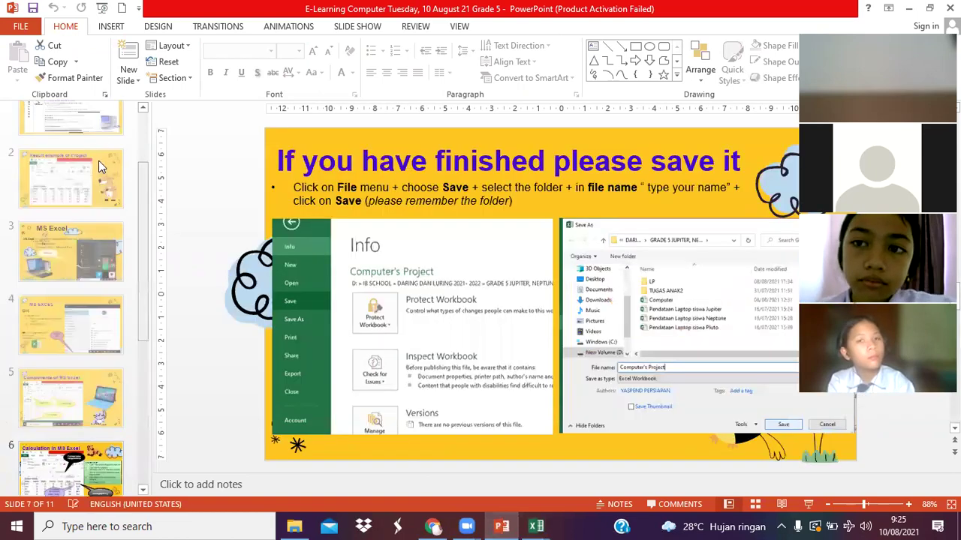
click(99, 160)
click(90, 224)
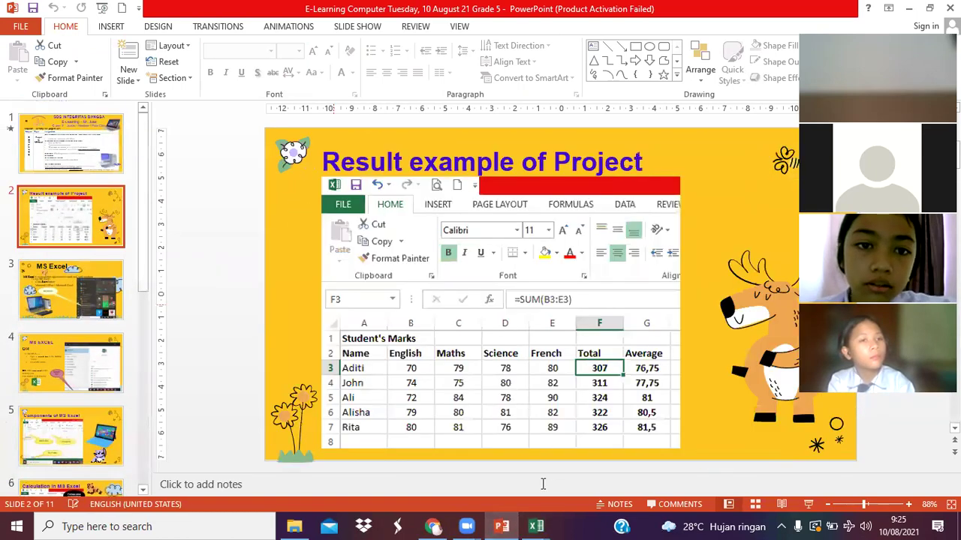
- Return to the blank Book1 workbook in Excel and enter "Student's Marks" in A1 and "Name" in A2
click(535, 525)
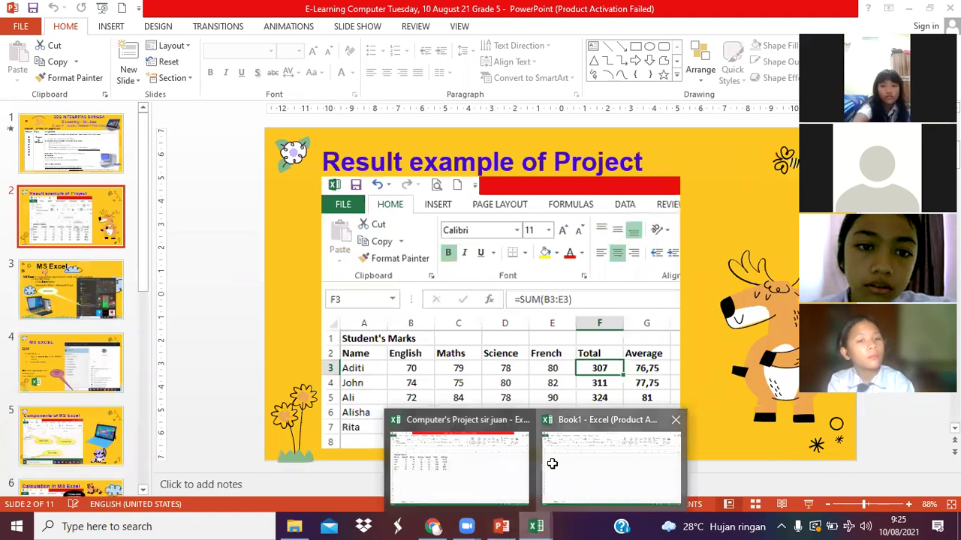
click(551, 464)
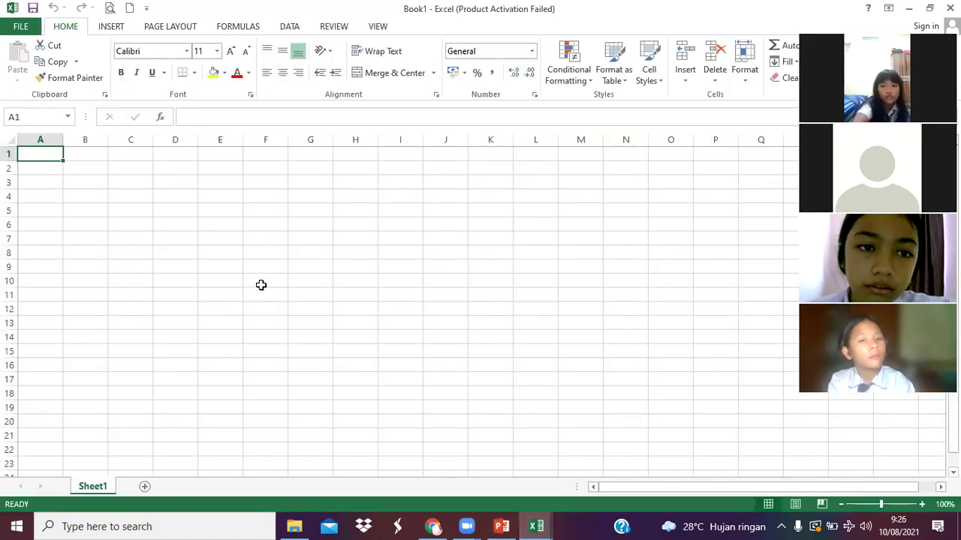
text(Stu)
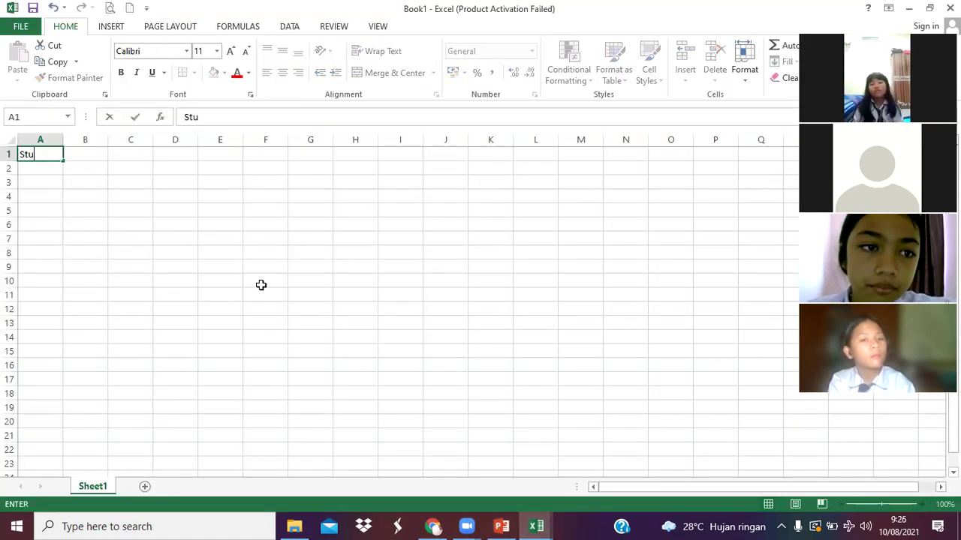
text(dent's Marks)
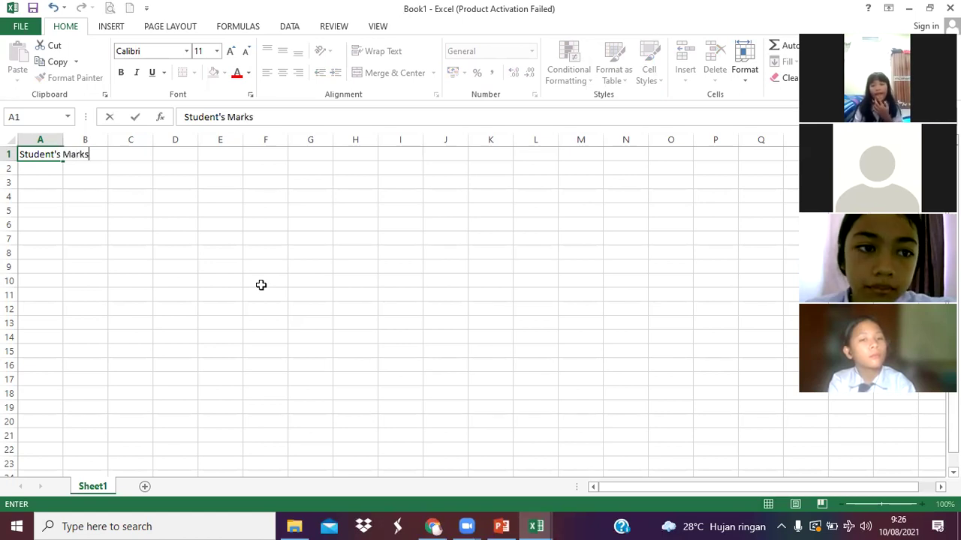
key(Return)
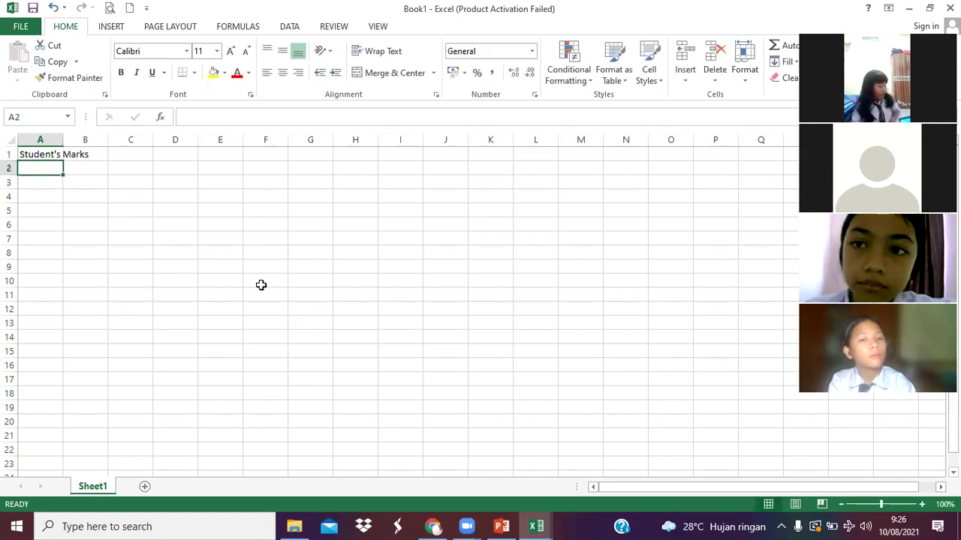
text(Name)
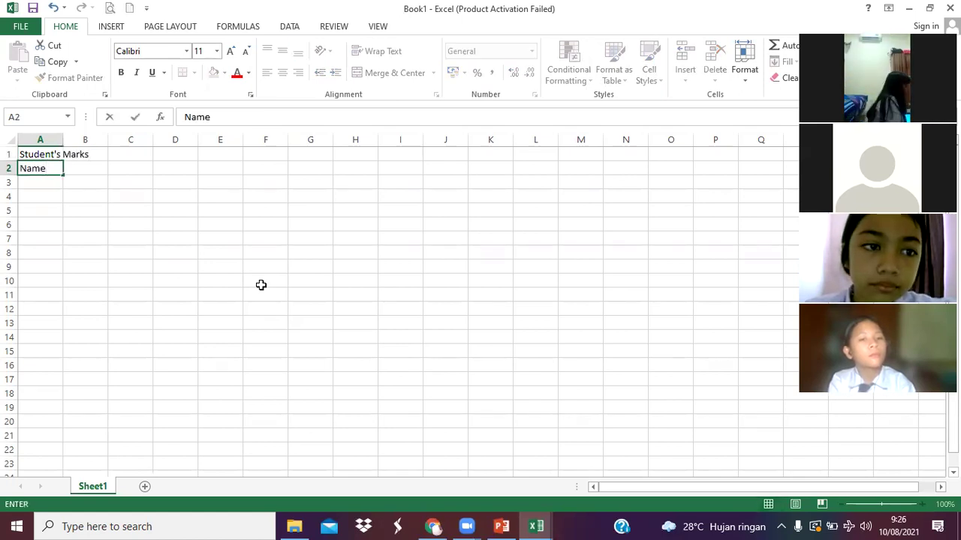
click(261, 285)
- Demonstrate moving the active cell one cell at a time from A1 down and across the empty grid to D14
click(41, 154)
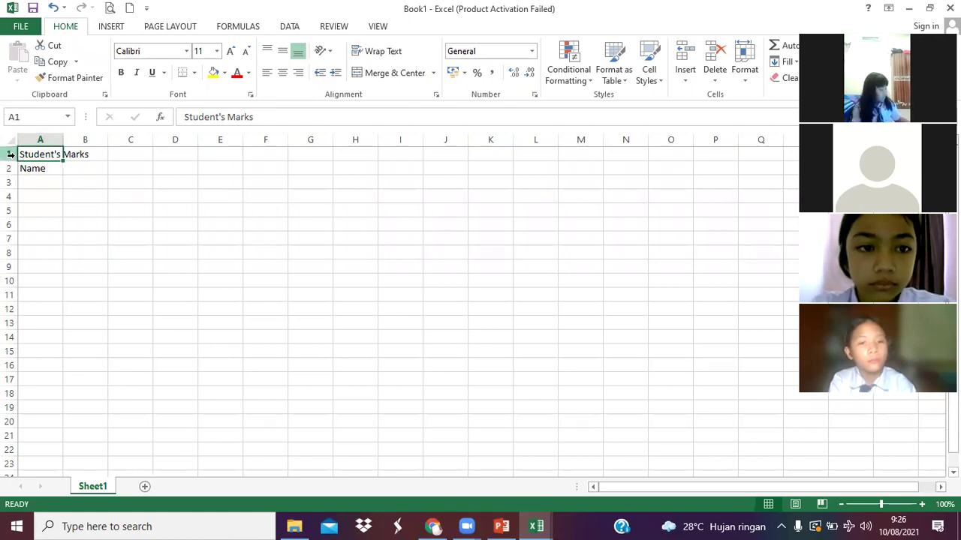
click(51, 168)
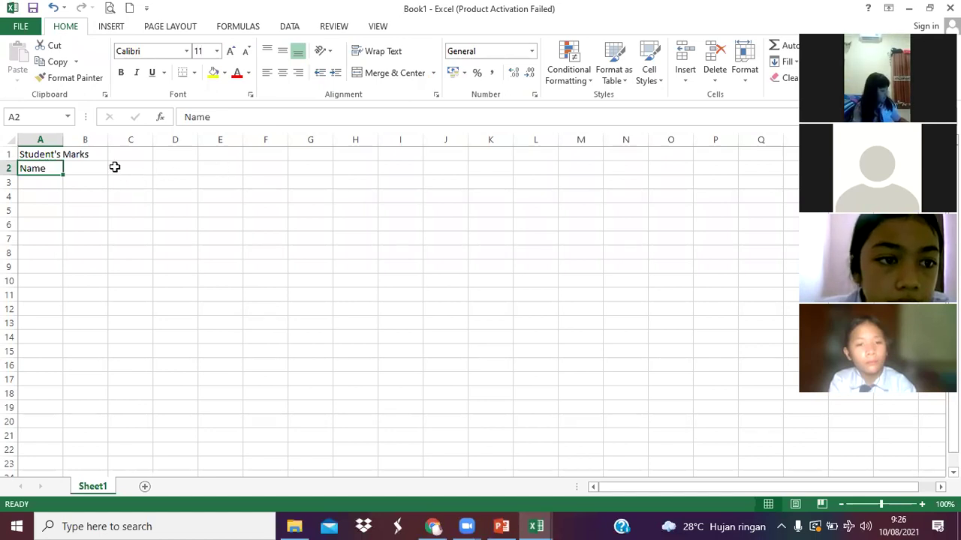
key(Up)
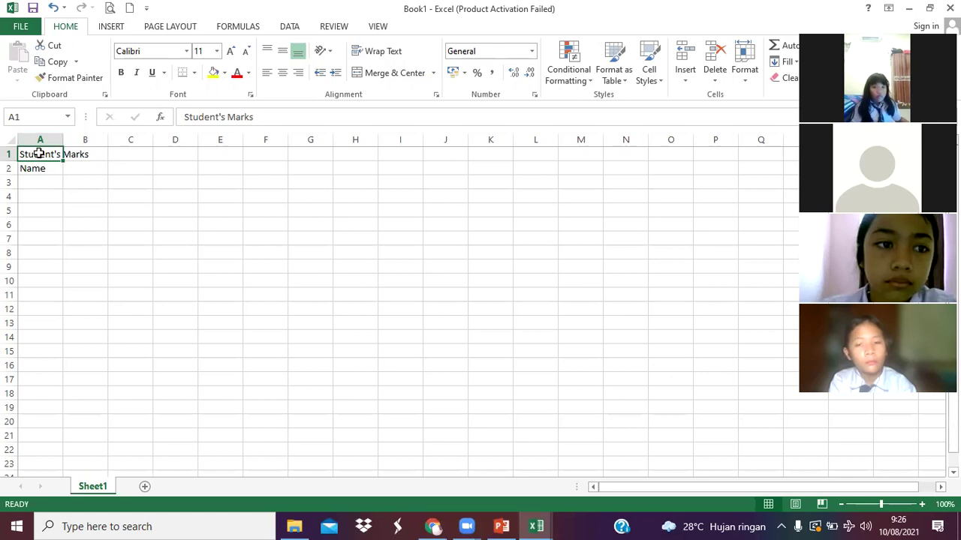
key(Down)
key(Down)
key(Down)
key(Down)
key(Down)
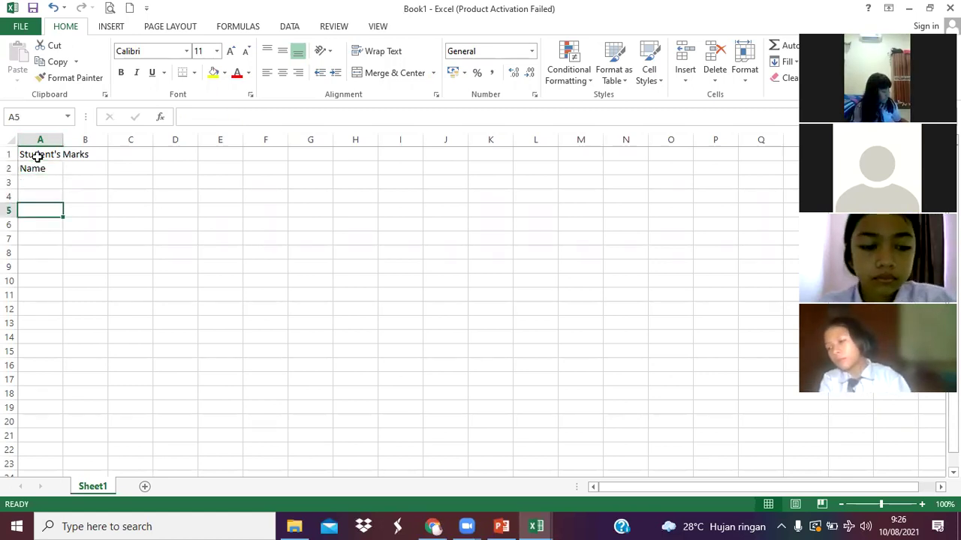
key(Right)
key(Right)
key(Right)
key(Right)
key(Right)
key(Left)
key(Left)
key(Left)
key(Left)
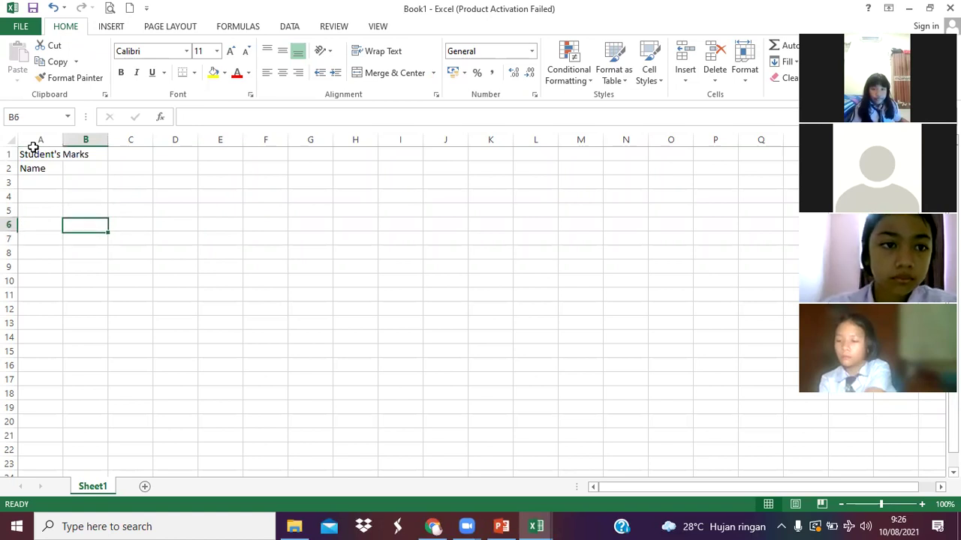
key(Down)
key(Down)
key(Down)
key(Up)
key(Up)
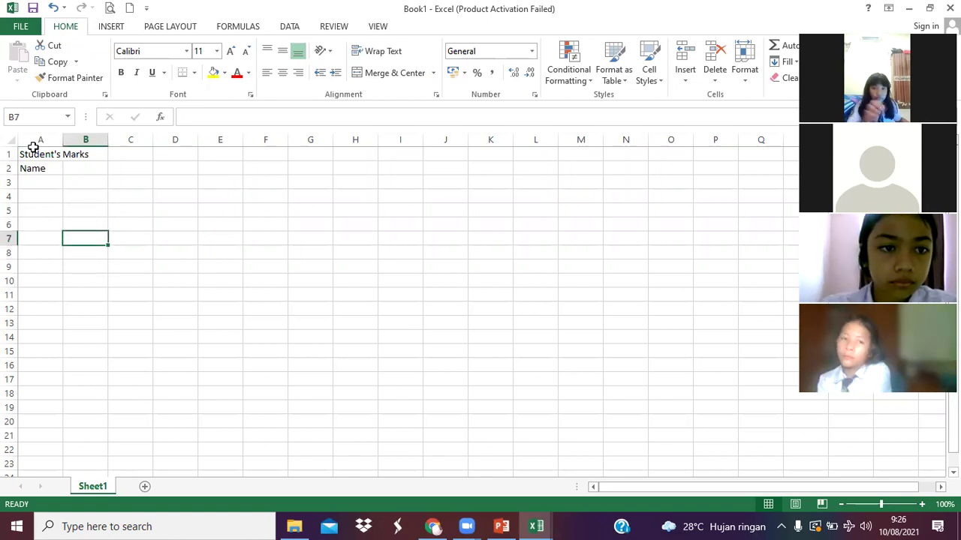
key(Right)
key(Right)
key(Up)
key(Up)
key(Up)
key(Up)
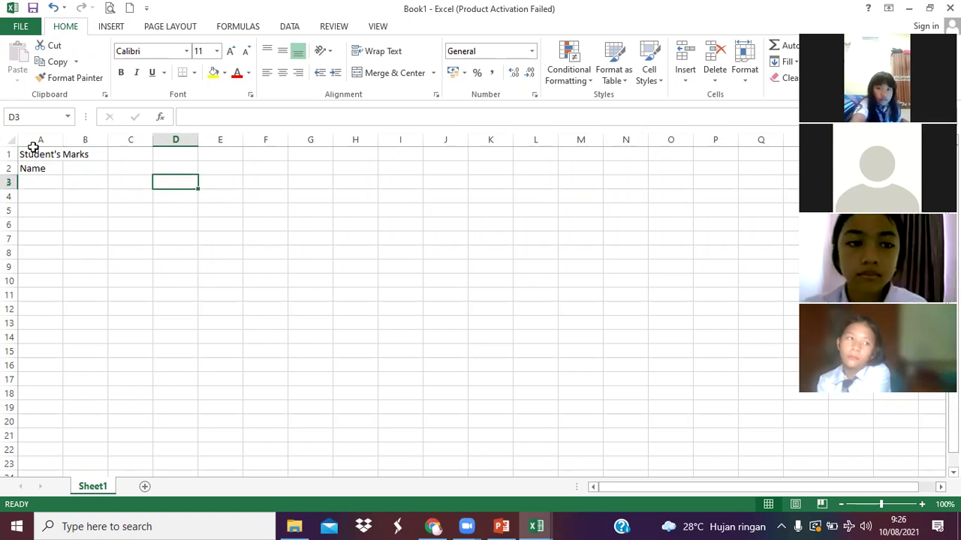
key(Down)
key(Down)
key(Down)
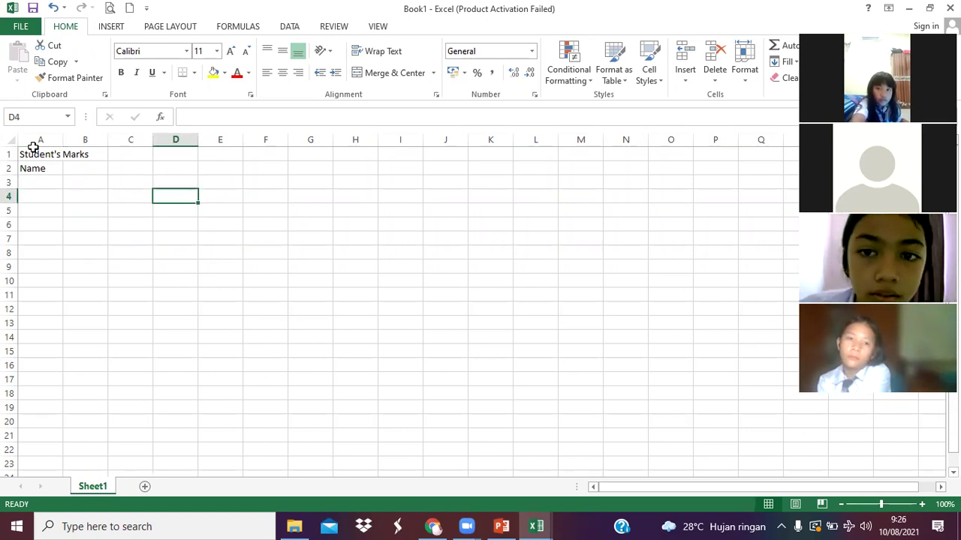
key(Down)
key(Down)
key(Down)
key(Down)
key(Down)
key(Down)
key(Down)
key(Down)
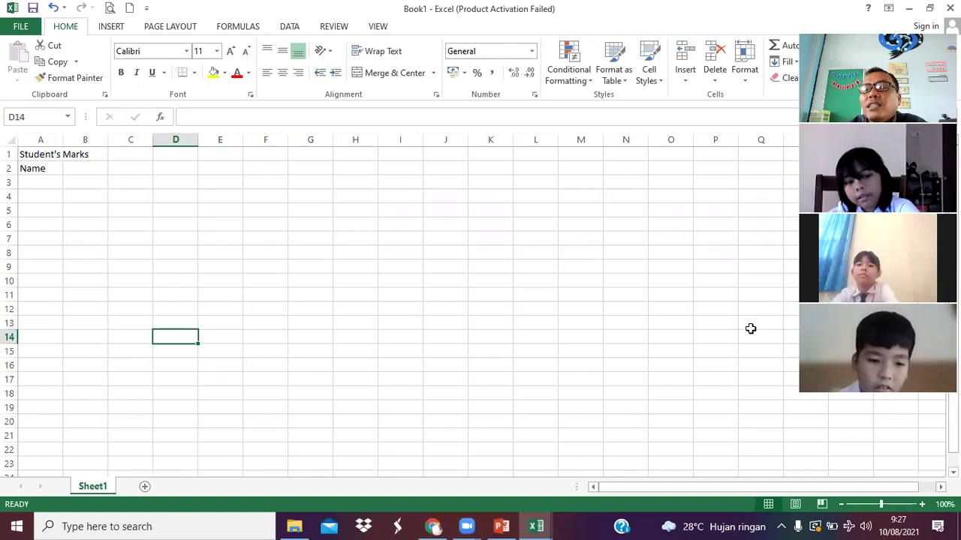
- Move the active cell step by step from D14 up through E5, over to A6 and across to C6
key(Up)
key(Up)
key(Up)
key(Up)
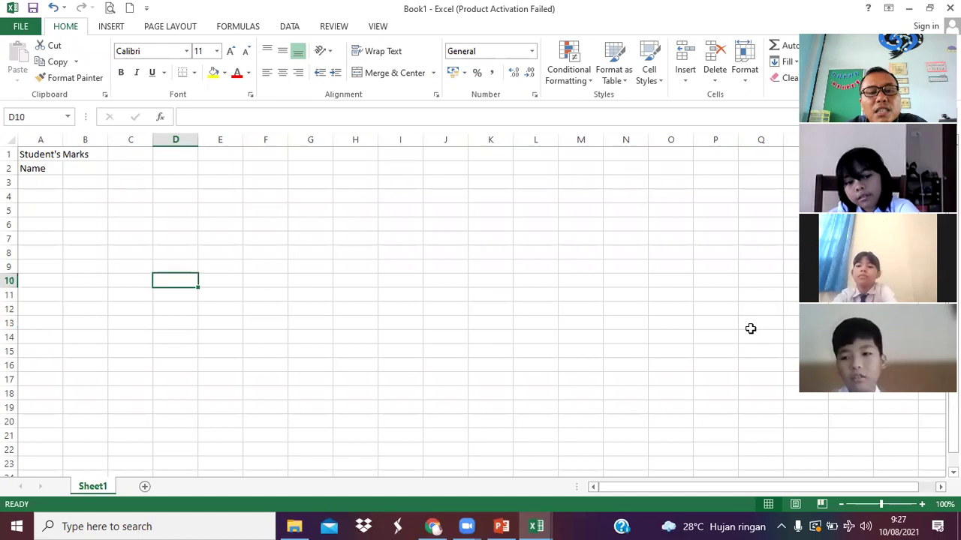
key(Right)
key(Right)
key(Up)
key(Left)
key(Up)
key(Up)
key(Up)
key(Up)
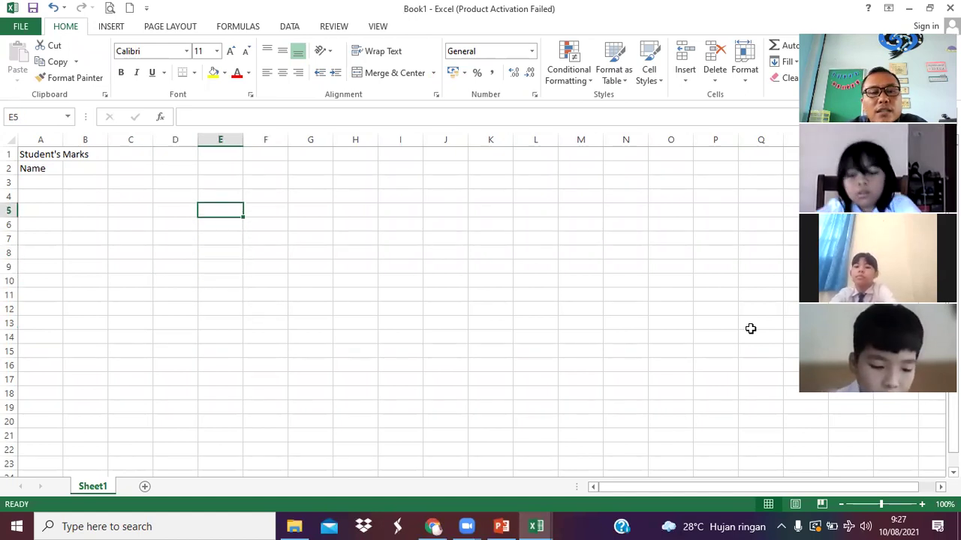
key(Up)
key(Left)
key(Down)
key(Down)
key(Left)
key(Left)
key(Left)
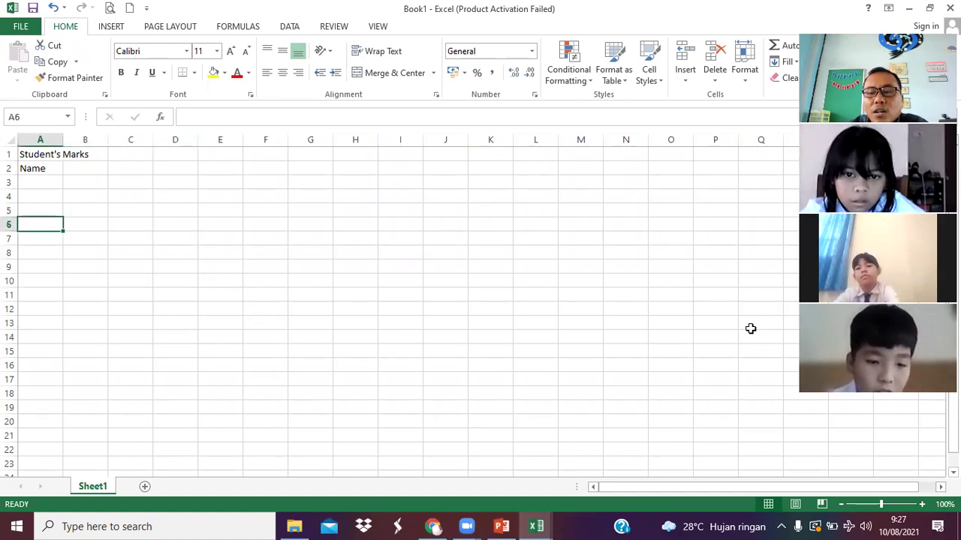
key(Right)
key(Right)
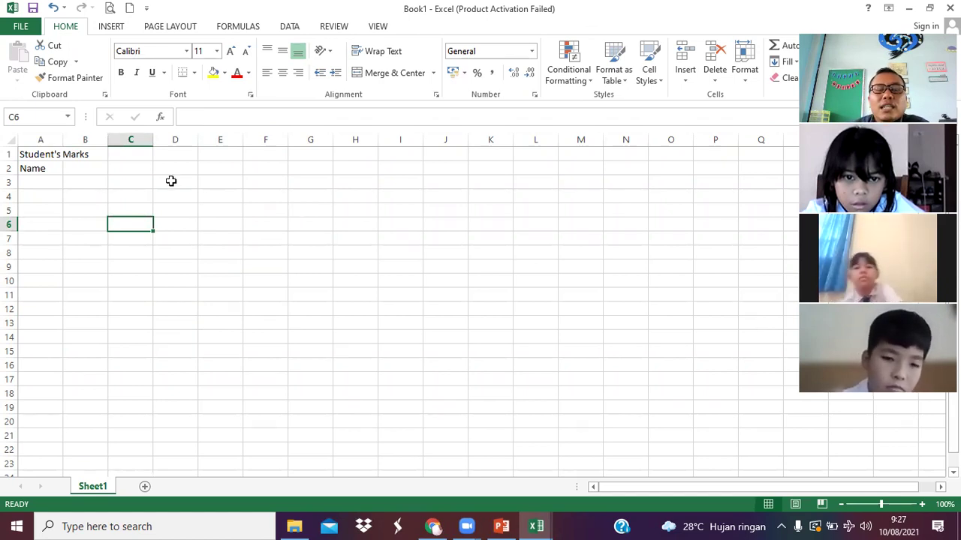
- Demonstrate selecting scattered cells directly, including D2, H4, B7 and G4
click(189, 168)
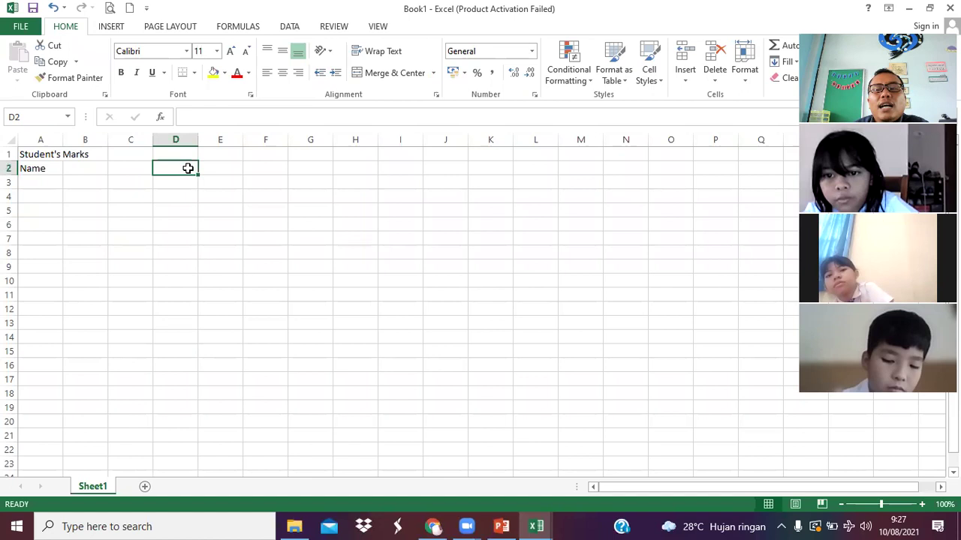
click(356, 195)
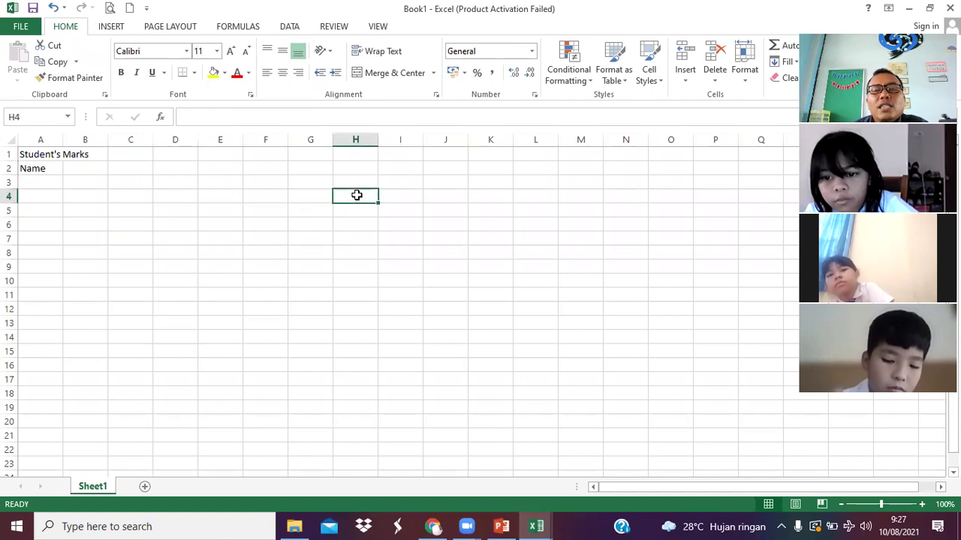
click(260, 226)
click(239, 291)
click(103, 234)
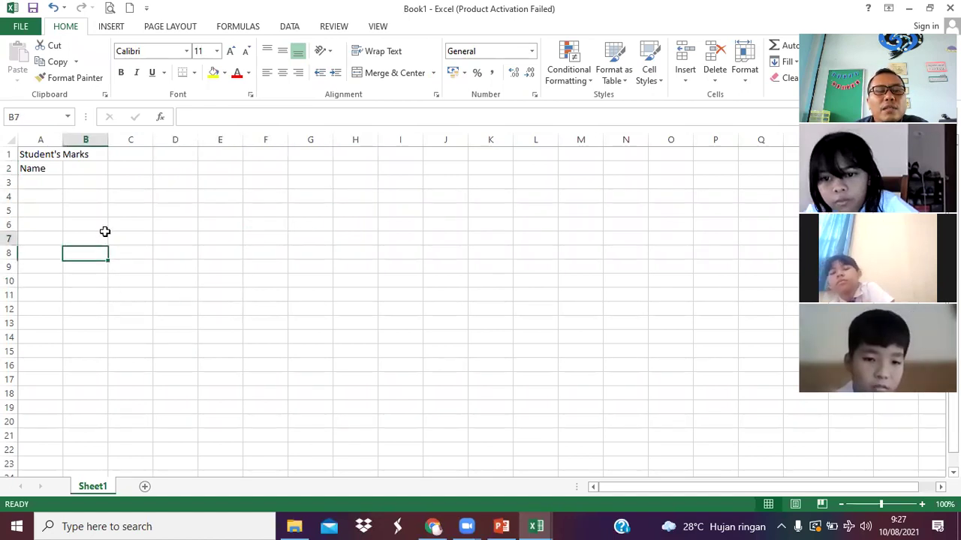
click(167, 191)
click(157, 171)
click(294, 195)
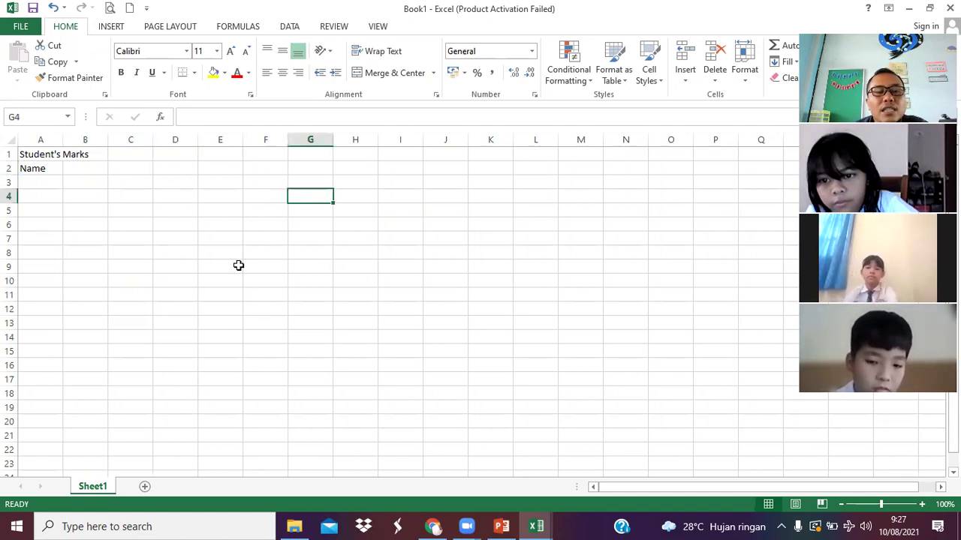
- Enter three students' names in cells A3 to A5 below the Name header, and select cell B2
click(32, 169)
key(Return)
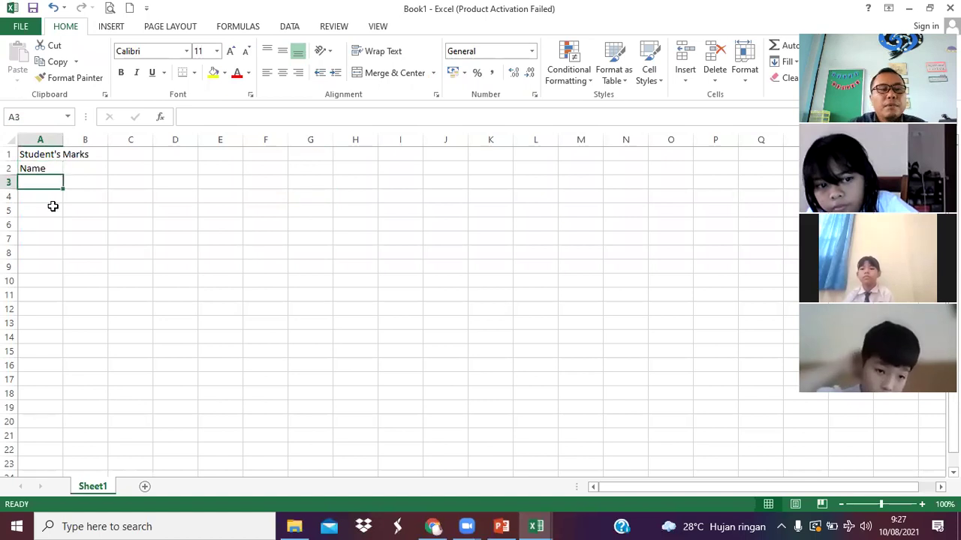
text(aditi)
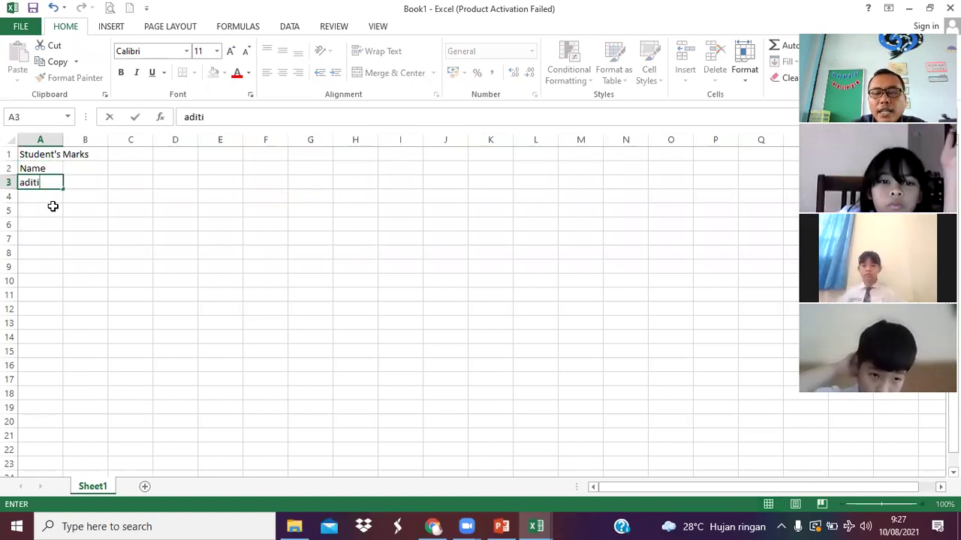
key(Return)
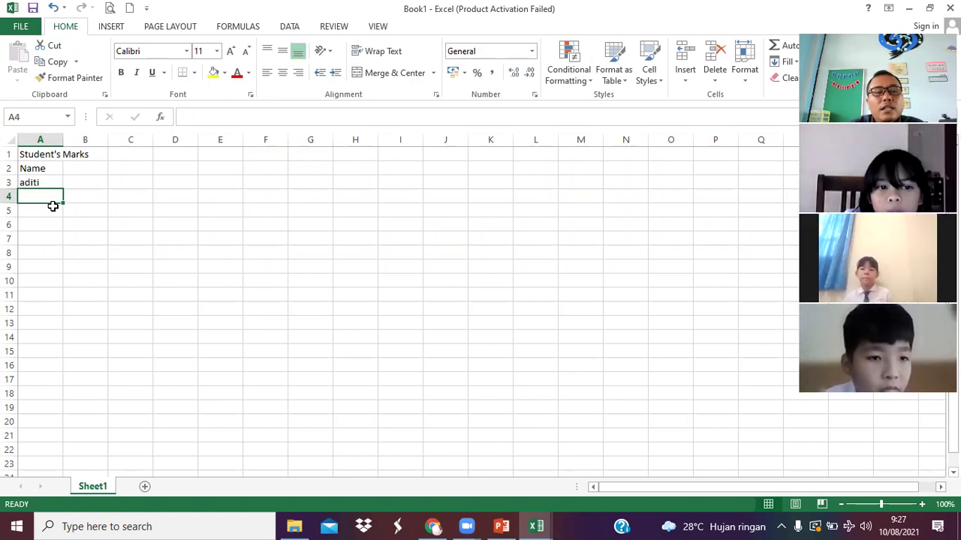
text(yesarah)
key(Return)
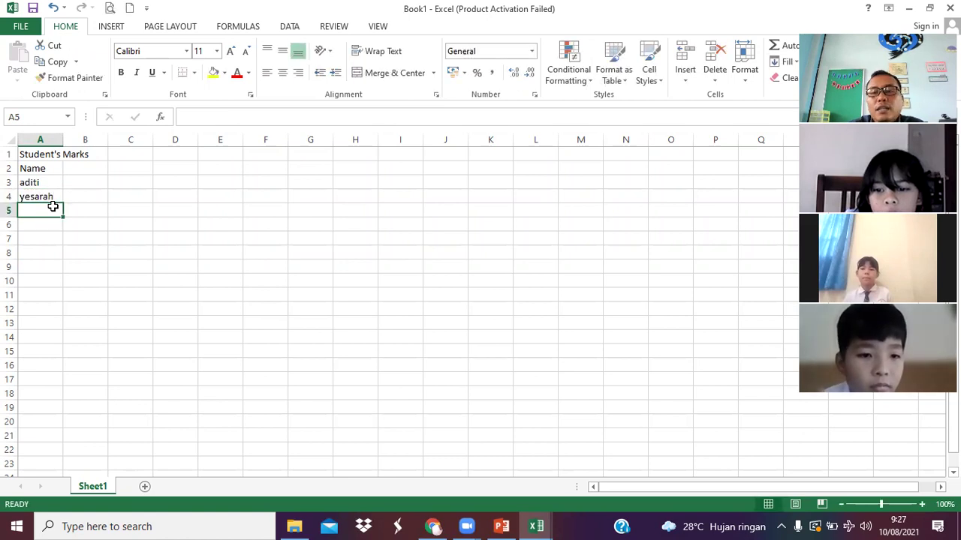
text(nadiy)
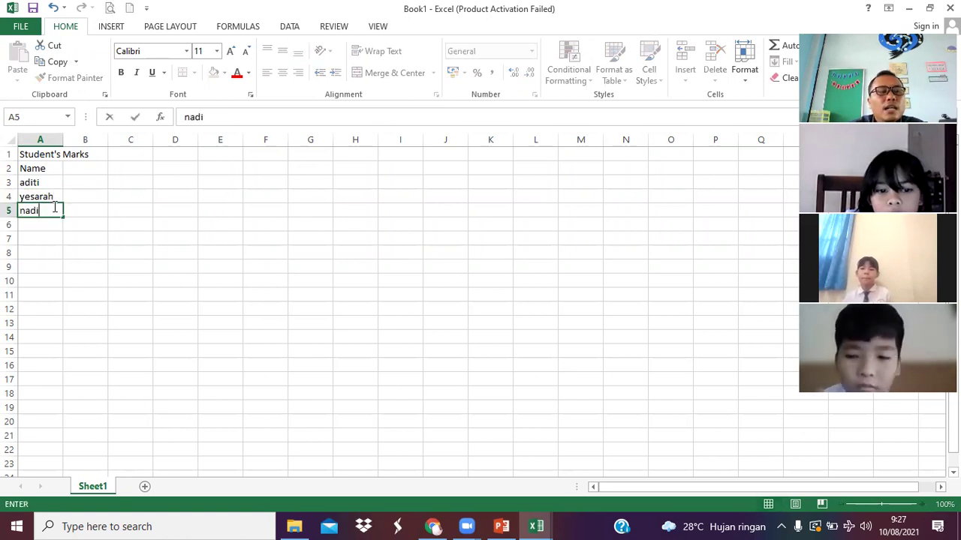
key(BackSpace)
key(BackSpace)
text(ya)
key(Return)
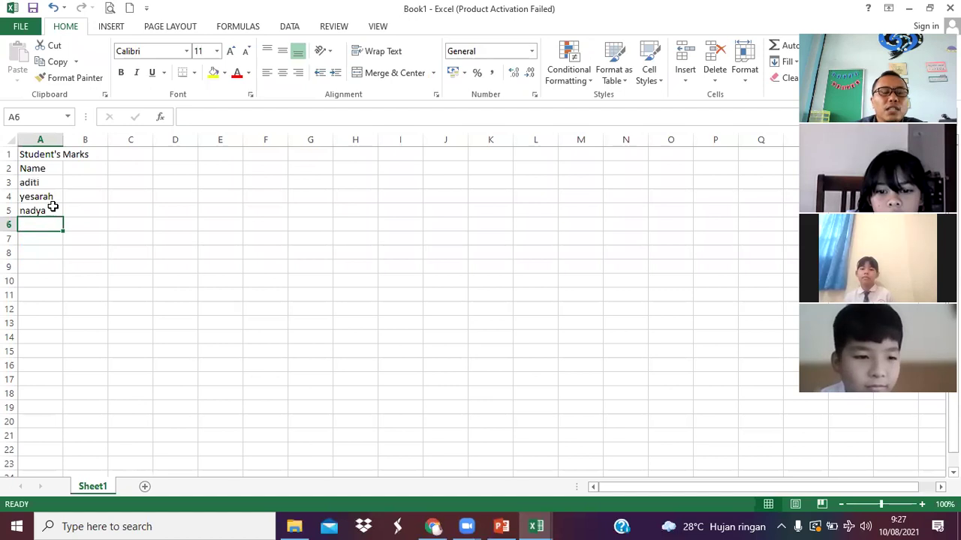
click(76, 167)
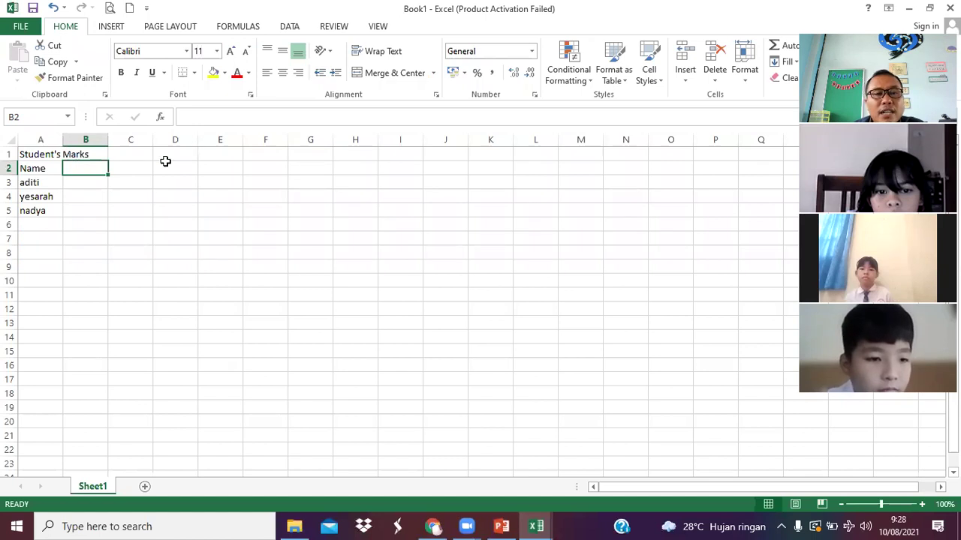
- Demonstrate moving the active cell along row 2 from A2 across to F2 and back to B2
click(46, 170)
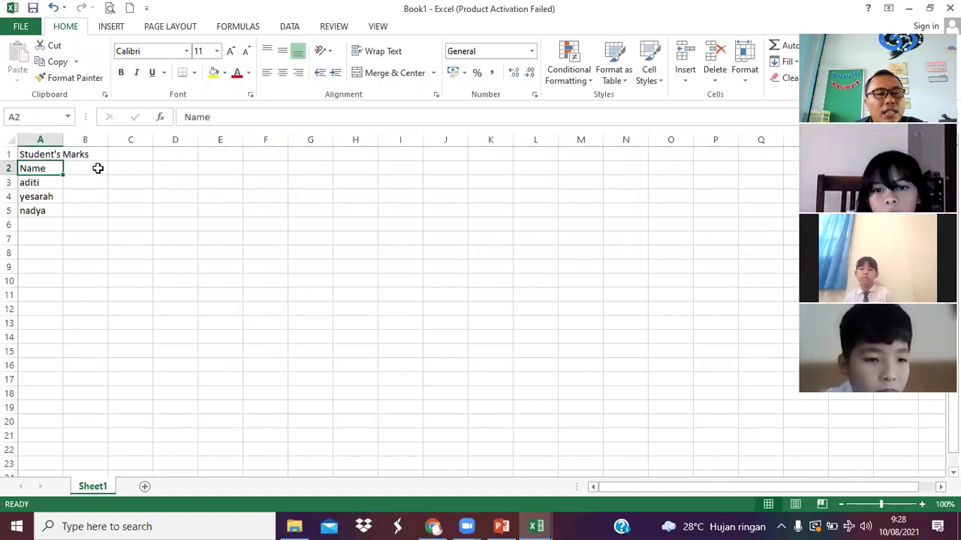
click(82, 168)
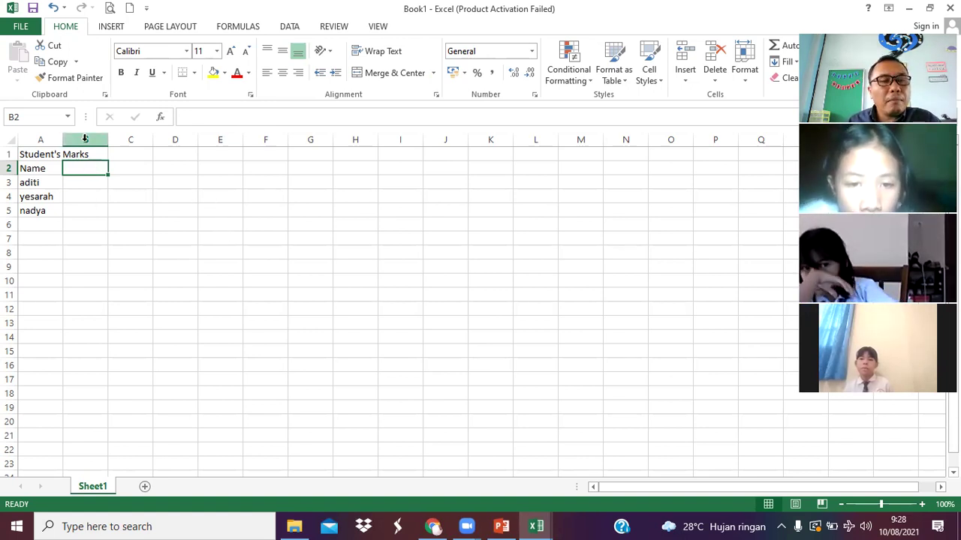
key(ctrl)
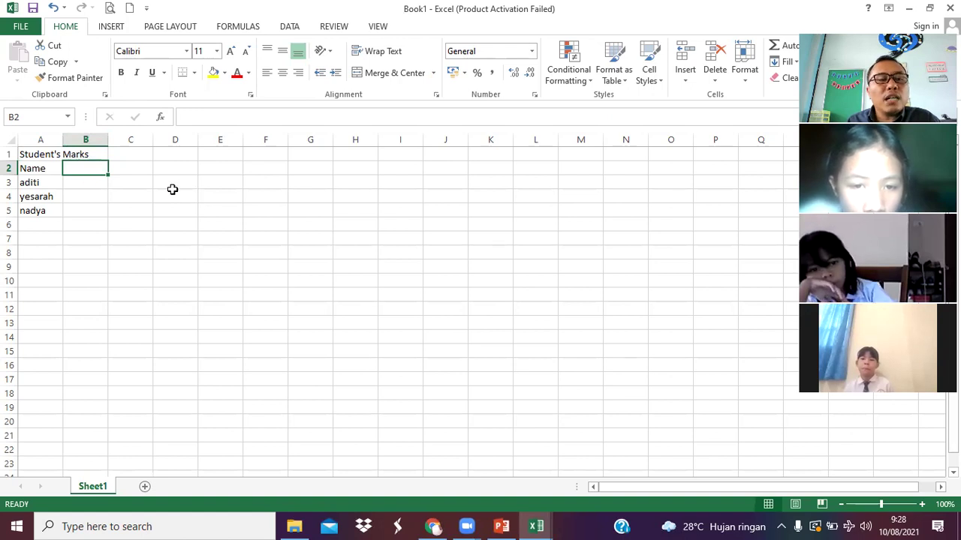
click(139, 170)
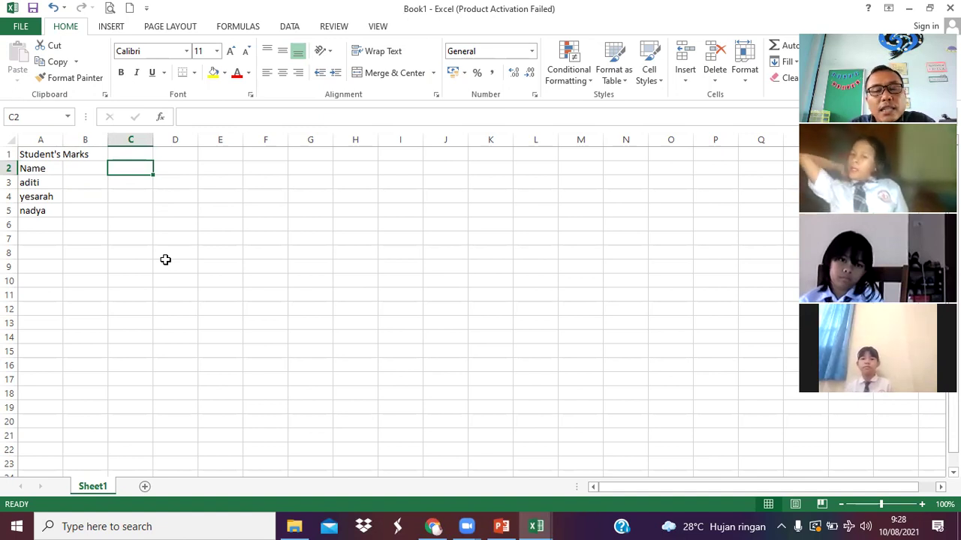
key(Right)
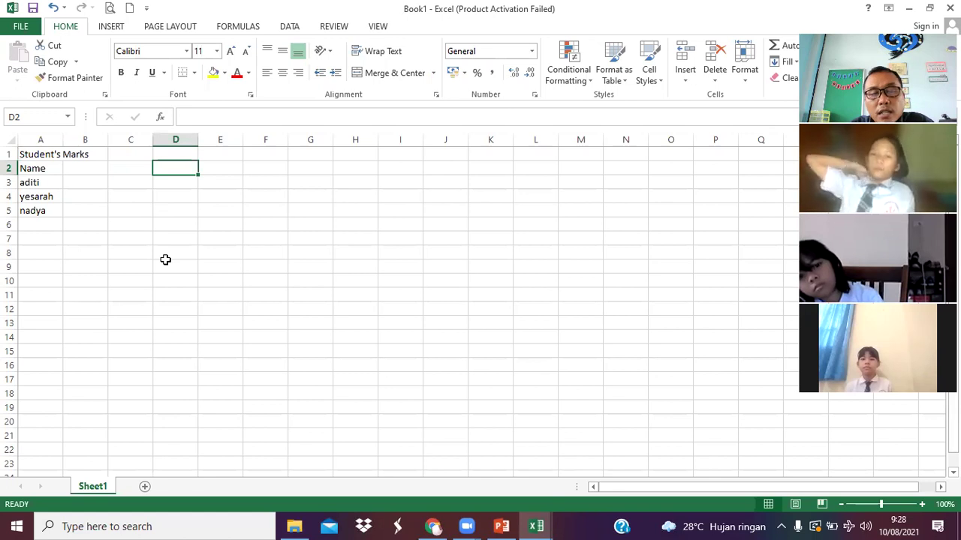
key(Right)
key(Right)
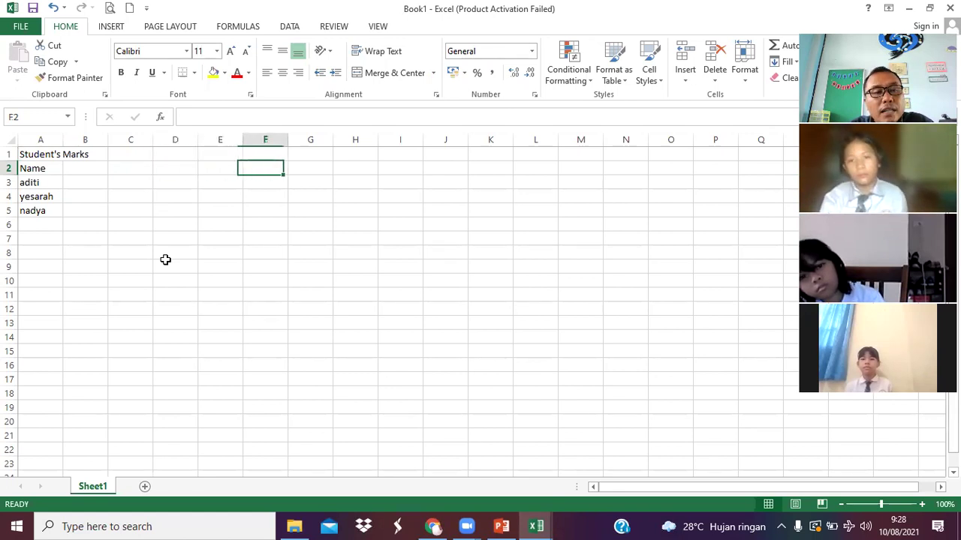
key(Left)
key(Left)
key(Left)
key(Left)
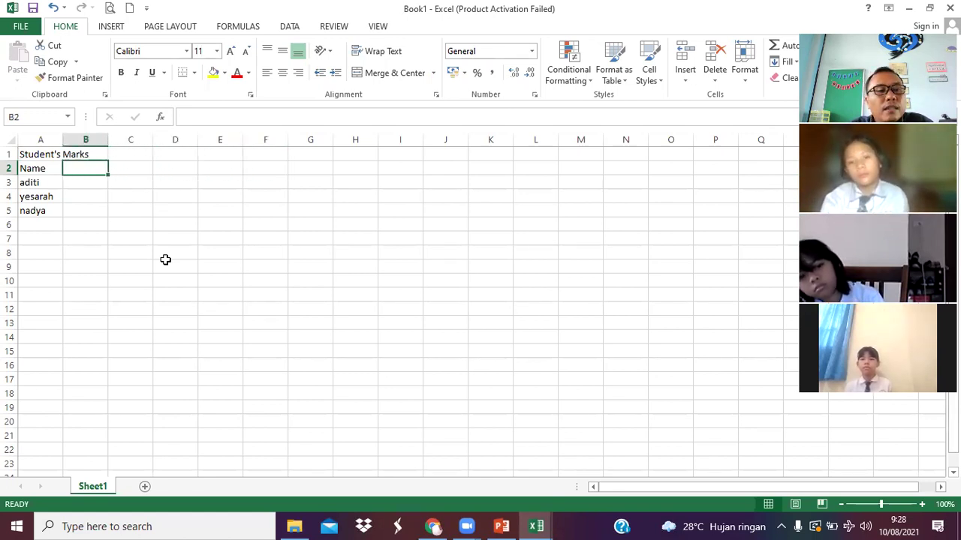
- Enter the column header "english" in cell B2 beside the Name header
text(eng)
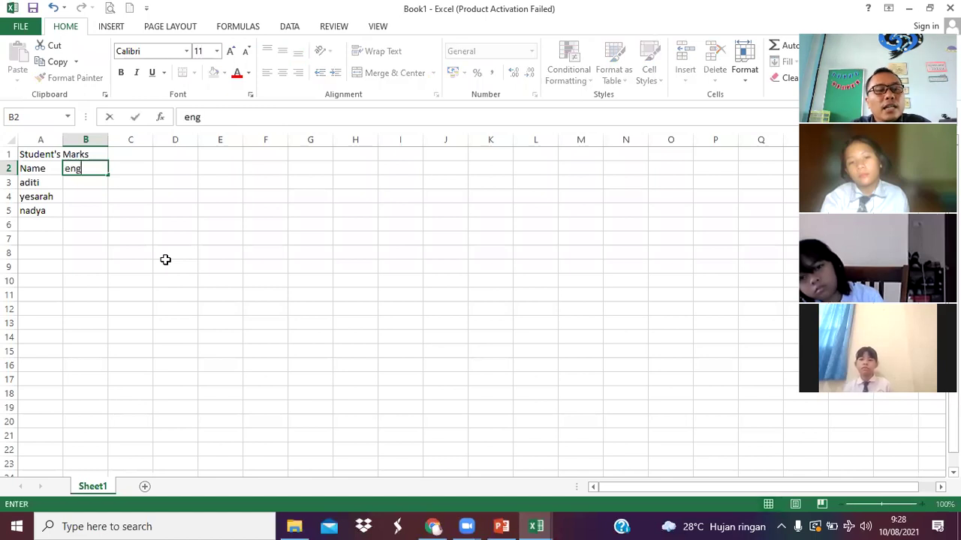
text(lish)
key(Return)
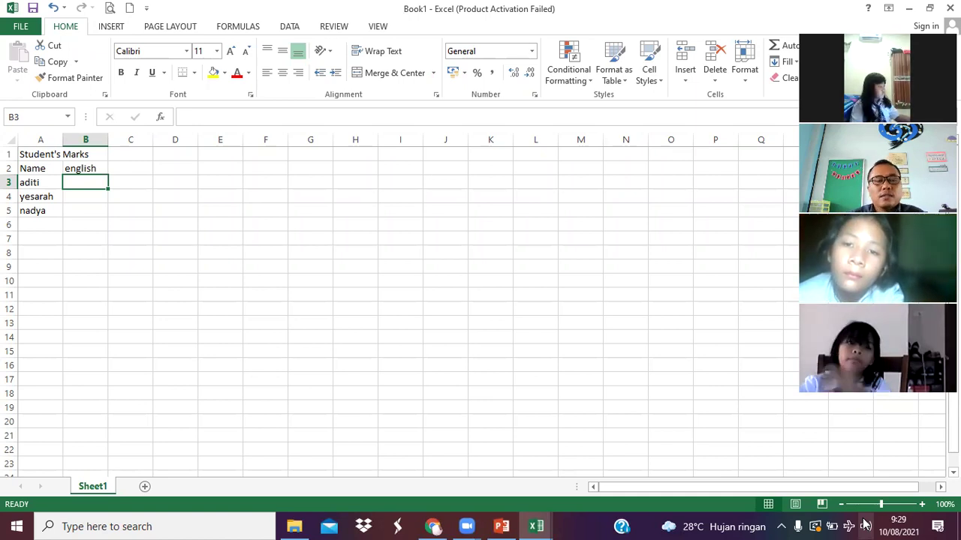
key(Right)
key(Down)
key(Left)
key(Up)
key(Down)
key(Up)
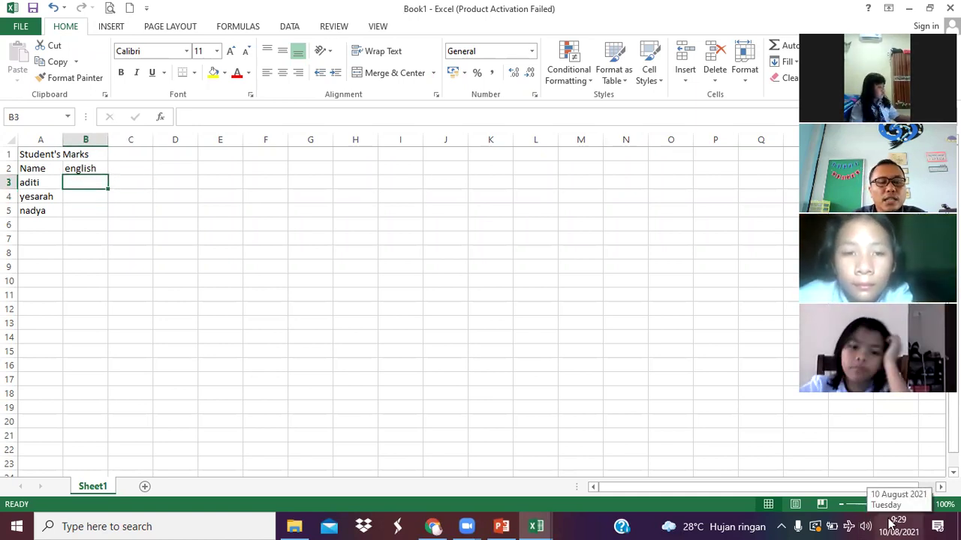
- Enter the English marks 59, 56 and 67 in cells B3 to B5, and select cell C2
text(59)
key(Right)
key(Down)
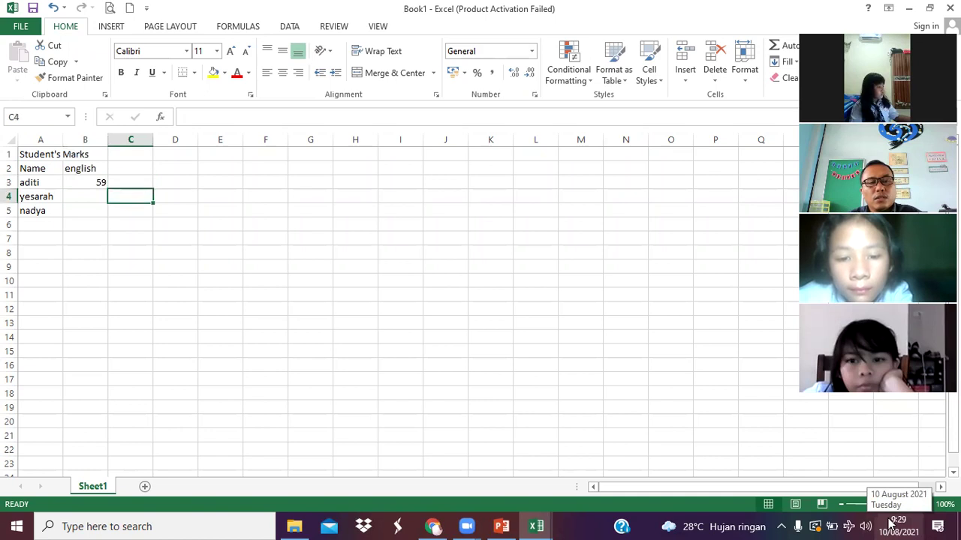
key(Left)
text(56)
key(Return)
text(6)
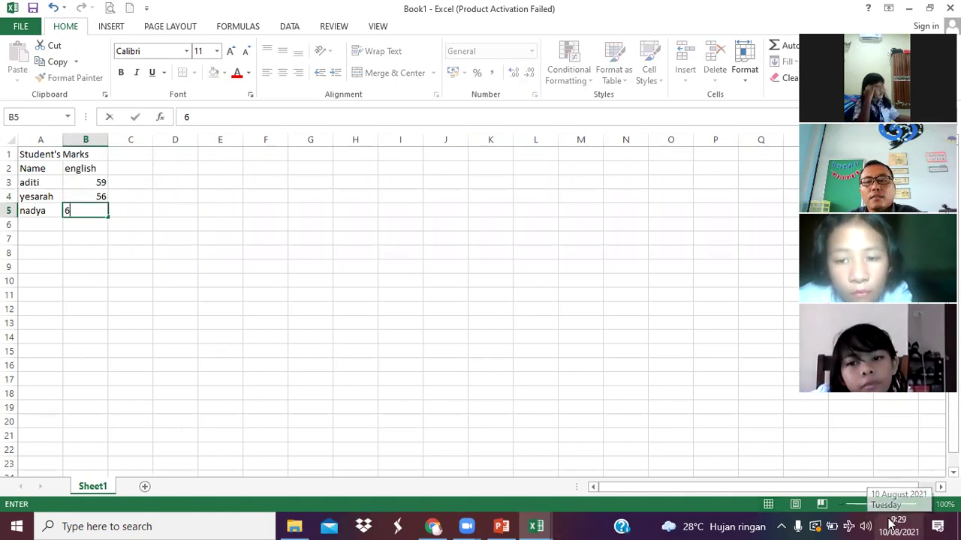
text(7)
key(Right)
key(Up)
key(Up)
key(Up)
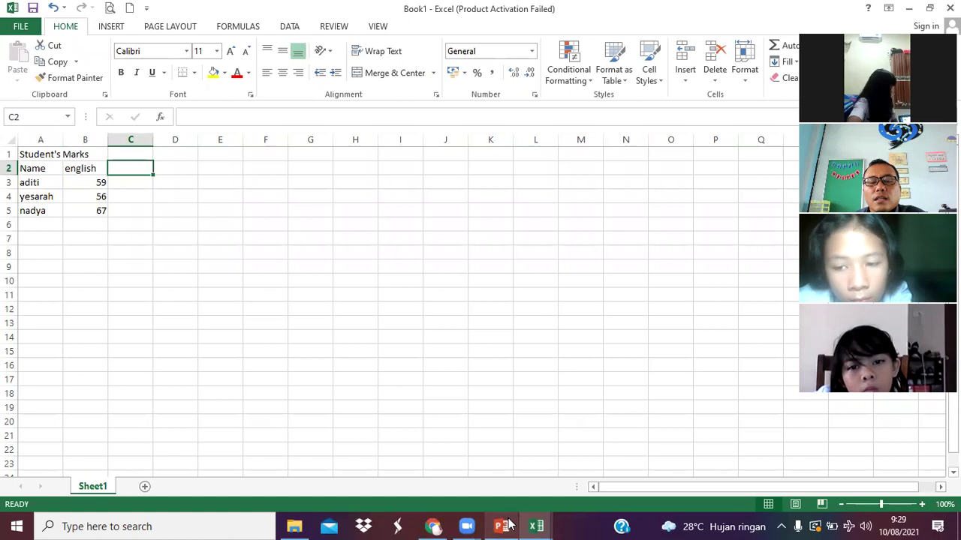
- Switch to PowerPoint to check the column headers on the "Result example of Project" slide, and return to the Book1 workbook in Excel
mouse_move(507, 524)
click(505, 488)
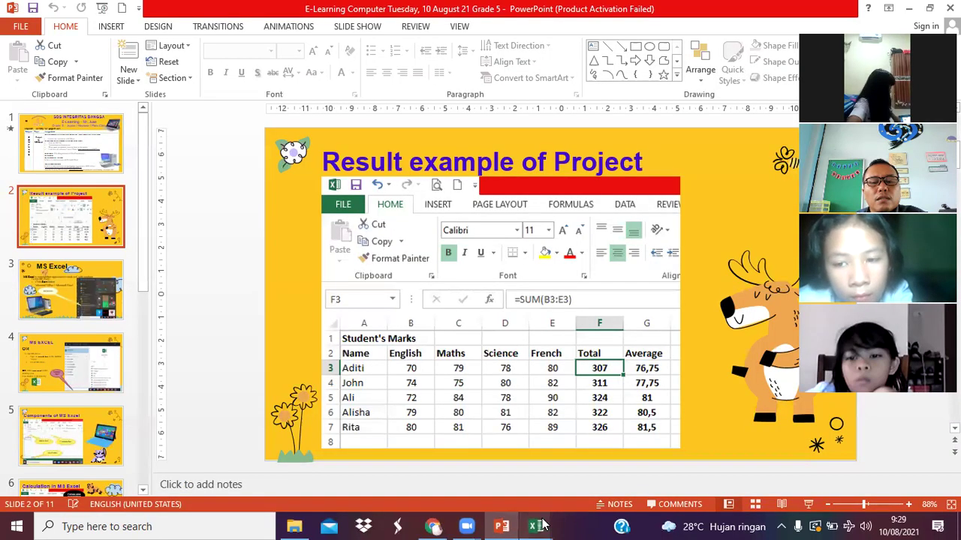
mouse_move(537, 525)
click(557, 487)
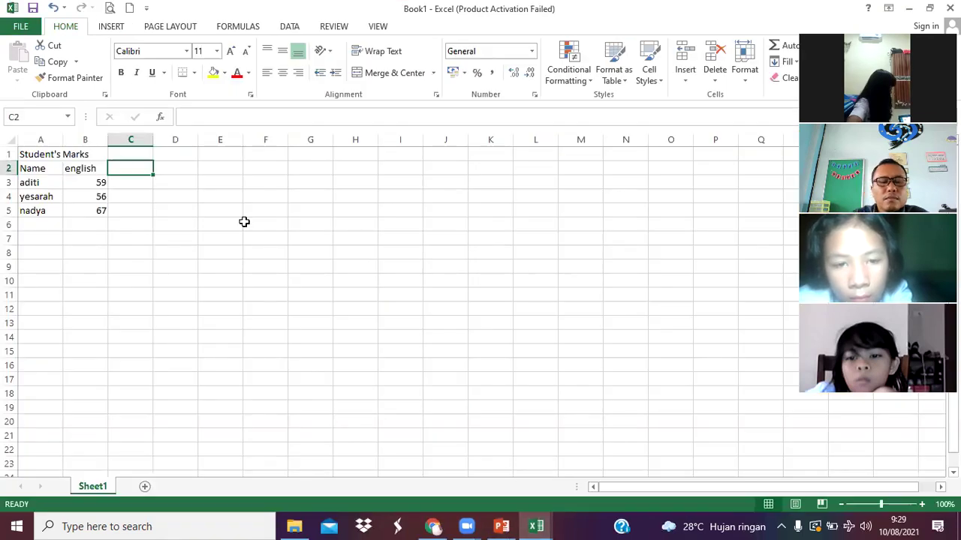
- Enter the column headers "math" in C2 and "science" in D2
text(matc)
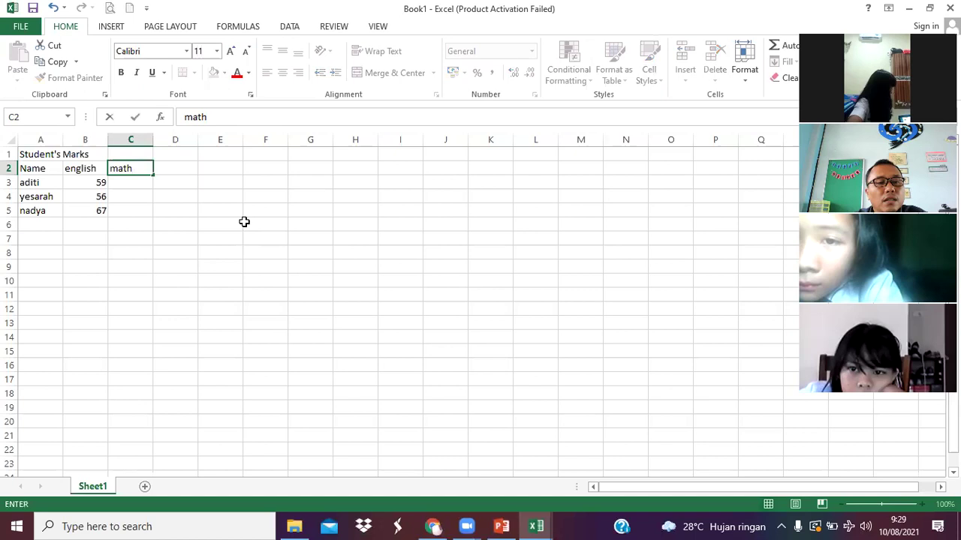
key(Tab)
text(s)
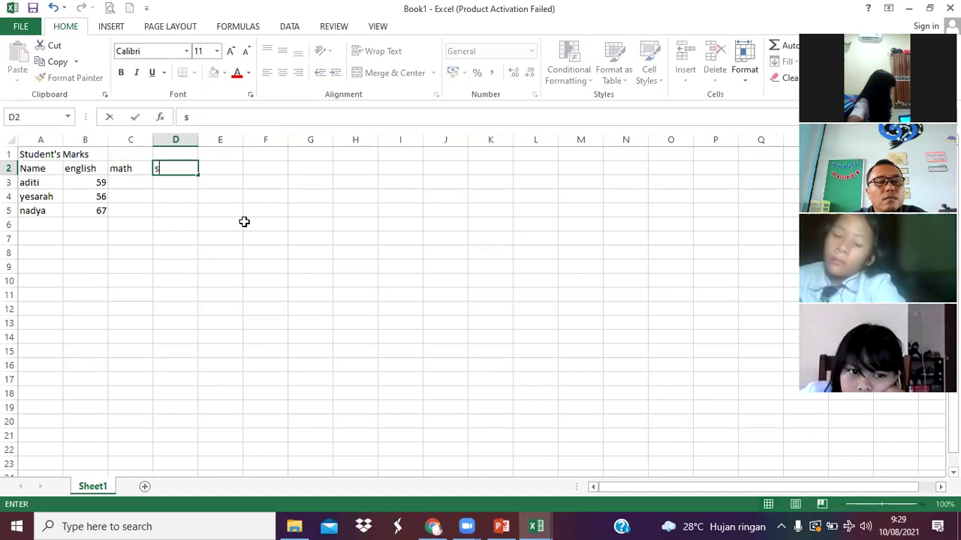
text(ic)
key(BackSpace)
key(BackSpace)
text(c)
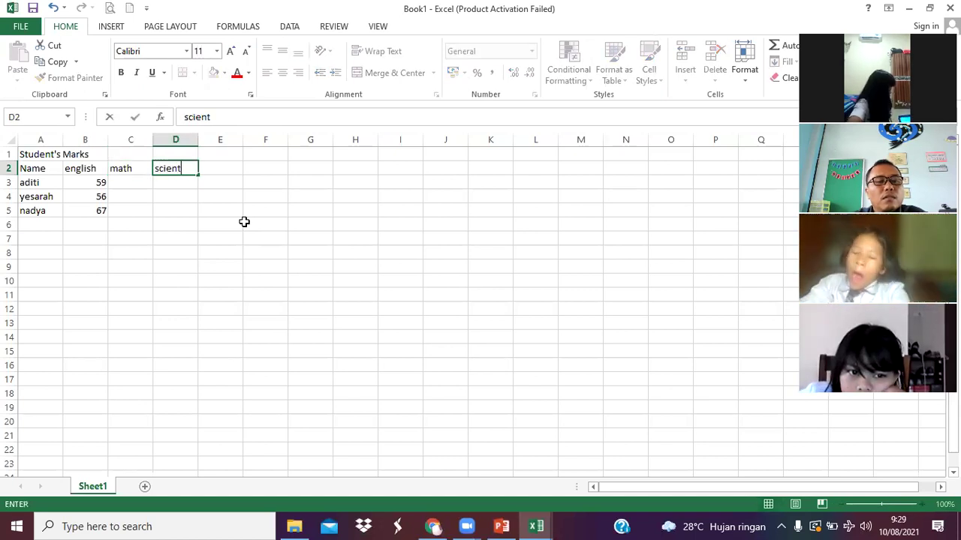
text(ience)
key(Tab)
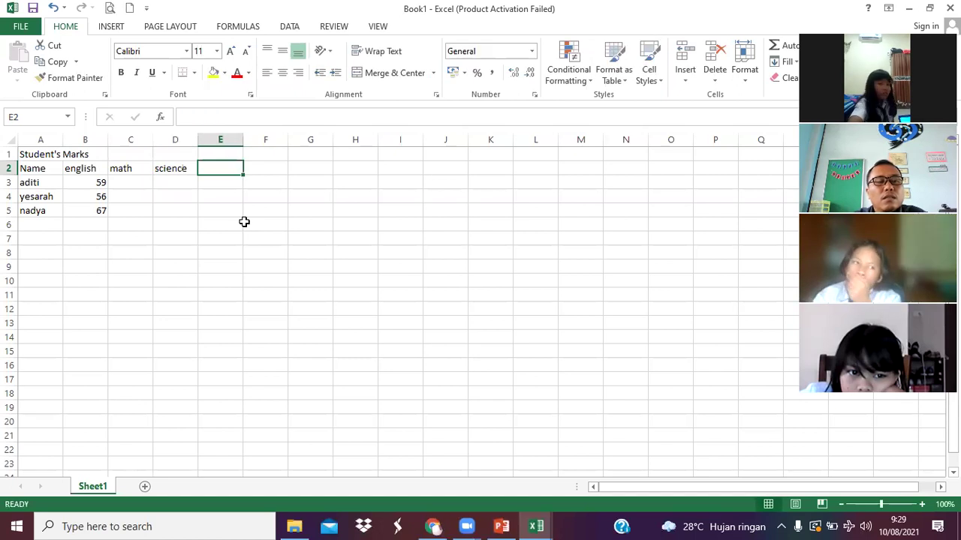
- Enter the column headers "french", "total" and "average" in cells E2 to G2
text(frenc)
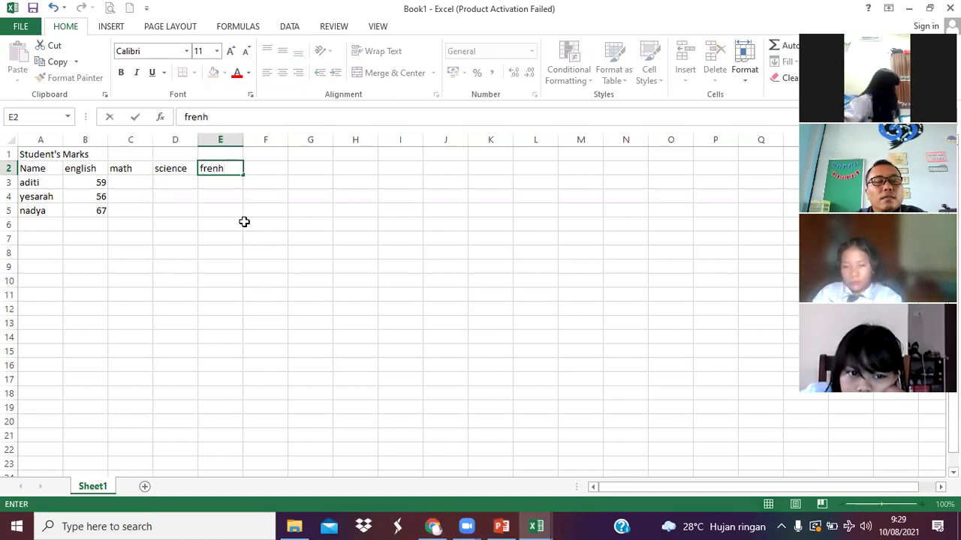
text(h)
key(BackSpace)
key(BackSpace)
text(nch)
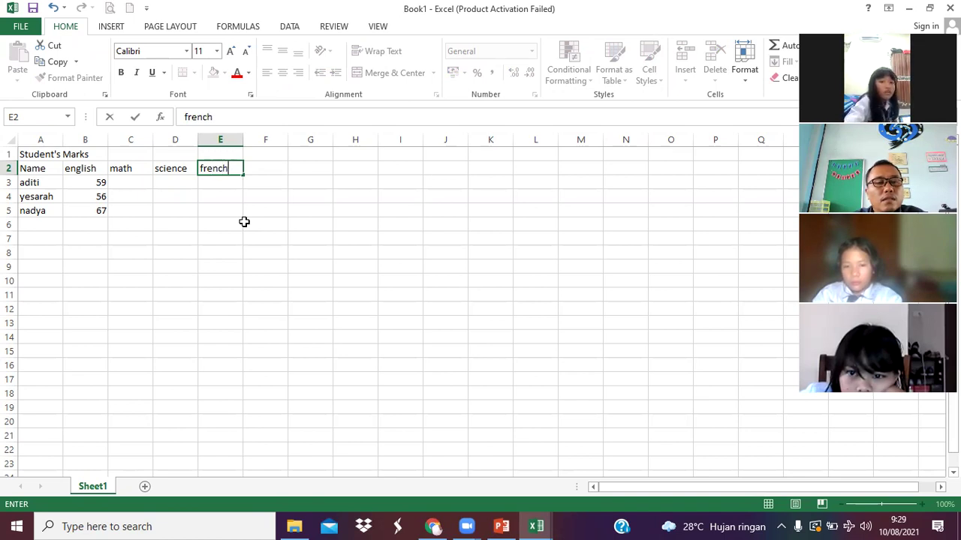
key(Tab)
text(total)
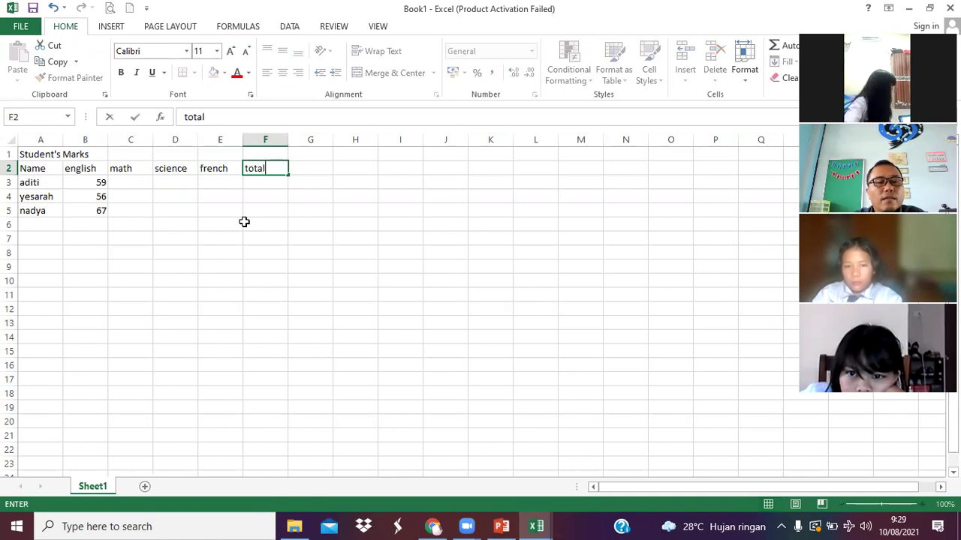
key(Tab)
text(average)
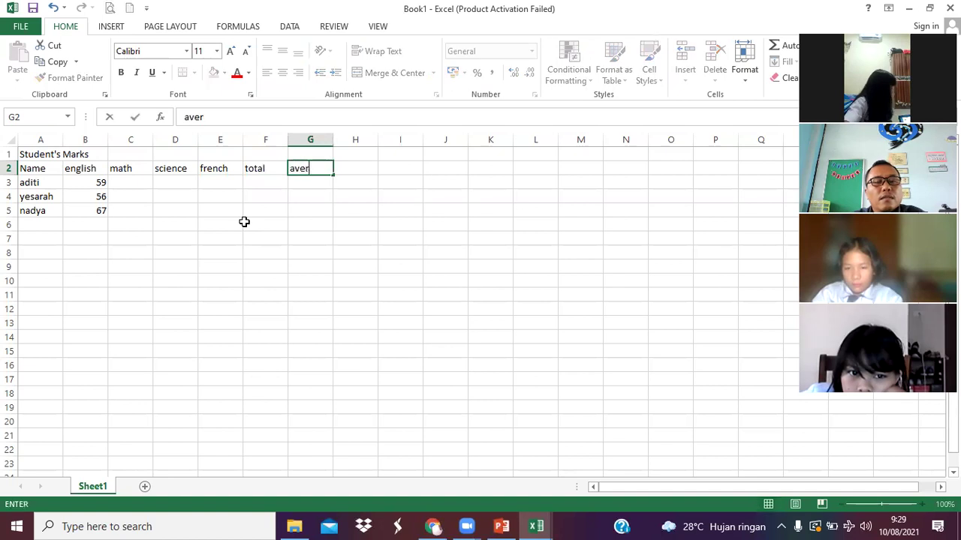
key(Return)
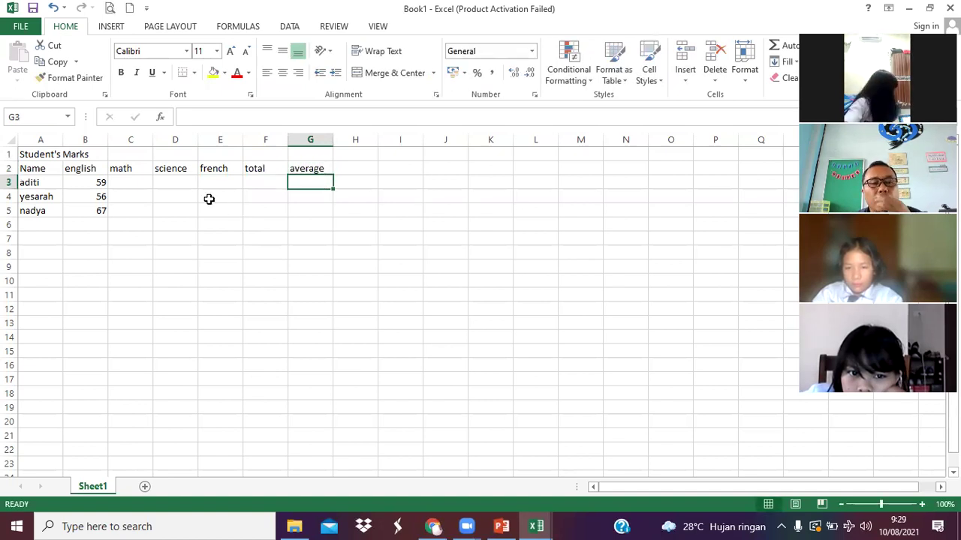
- Check the headers against the example slide in PowerPoint, and correct the C2 header in Excel to "maths"
drag(87, 181, 82, 169)
click(154, 173)
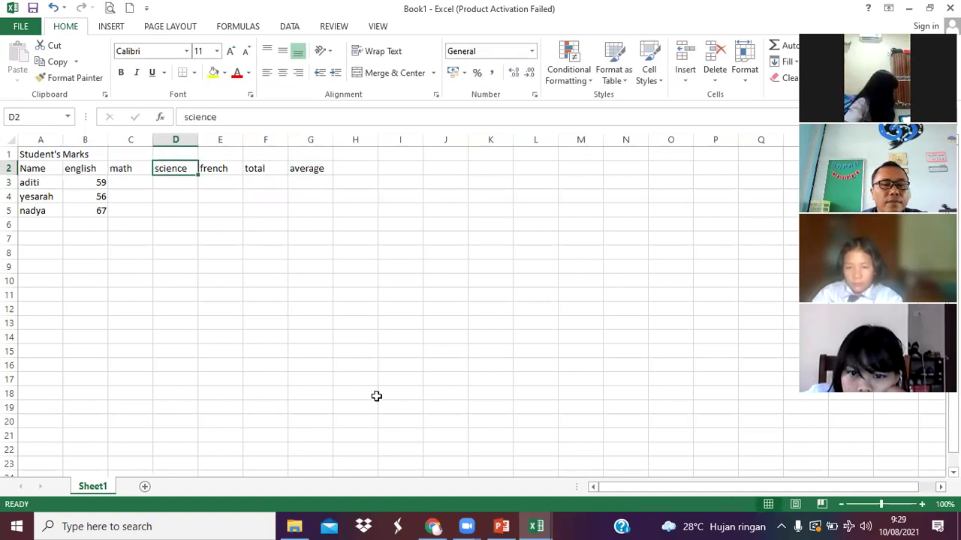
click(501, 527)
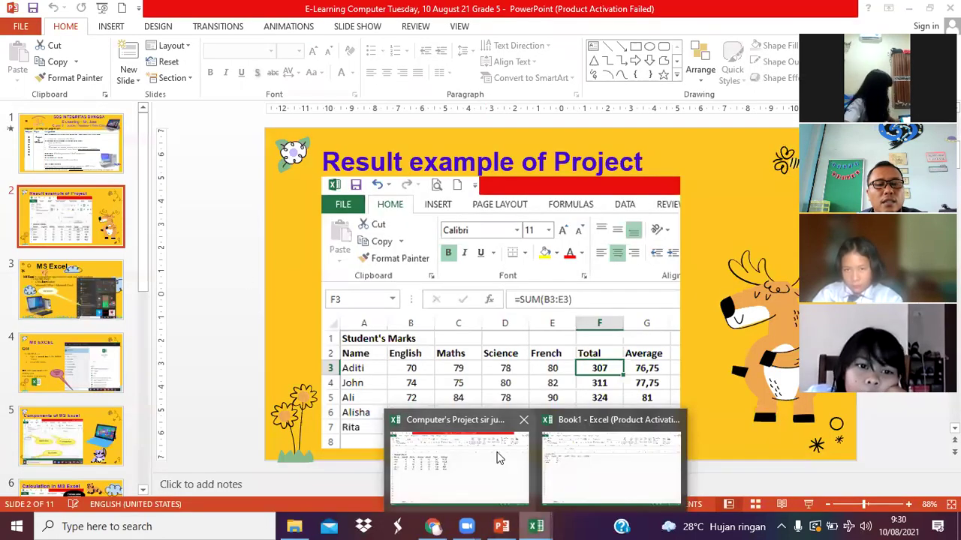
key(alt+Tab)
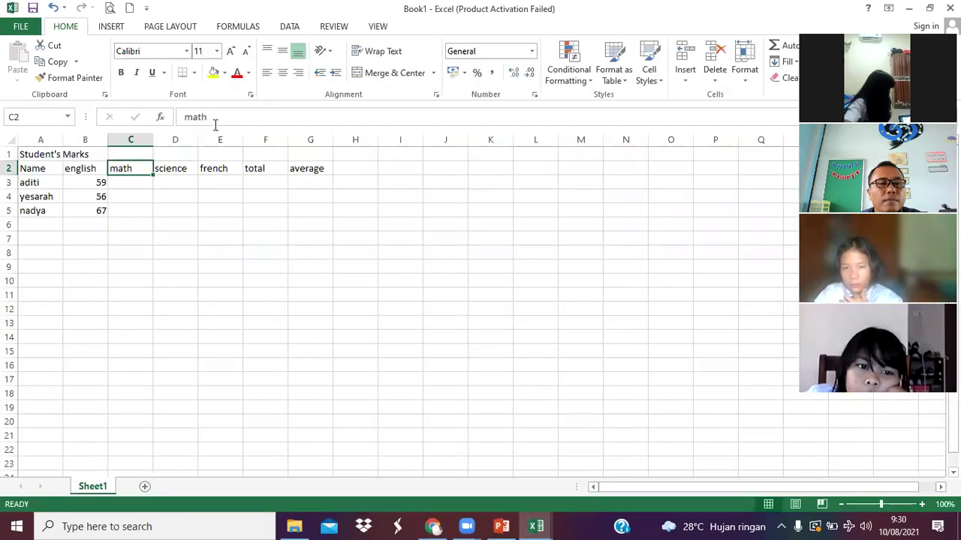
click(221, 117)
text(s)
click(208, 241)
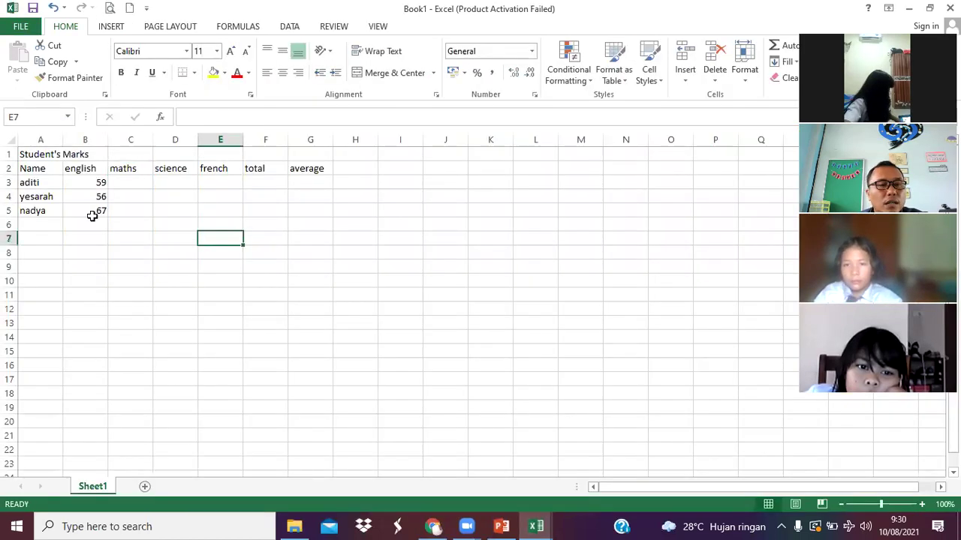
- Make the header row in cells A2 to G2 bold
click(36, 168)
click(85, 165)
click(260, 211)
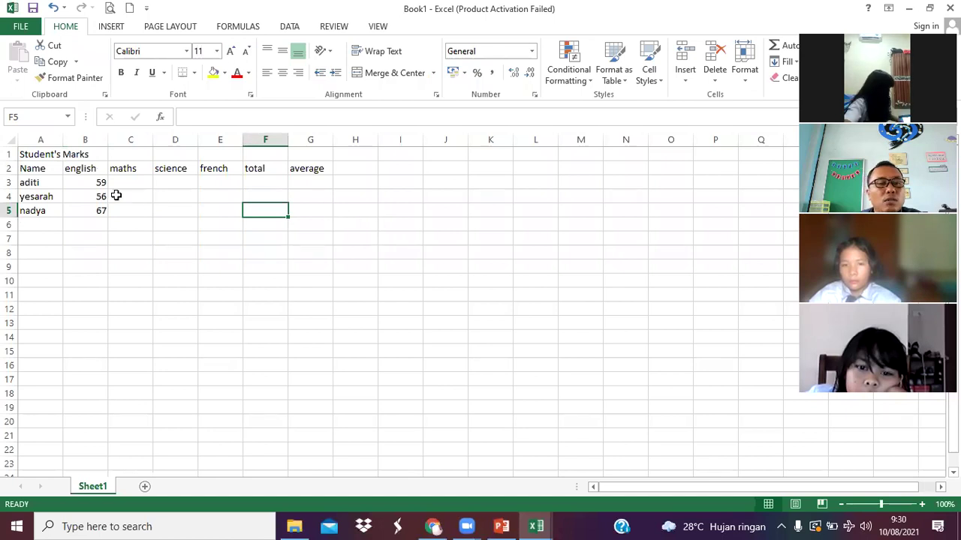
drag(32, 168, 308, 167)
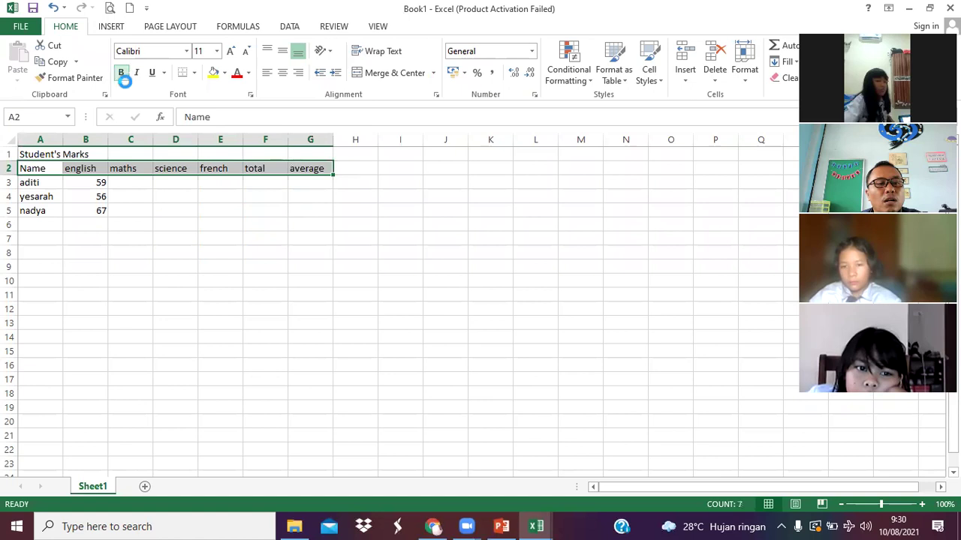
click(121, 72)
click(172, 251)
- Format the Student's Marks title in A1 as bold purple text, and select cell C3
click(32, 152)
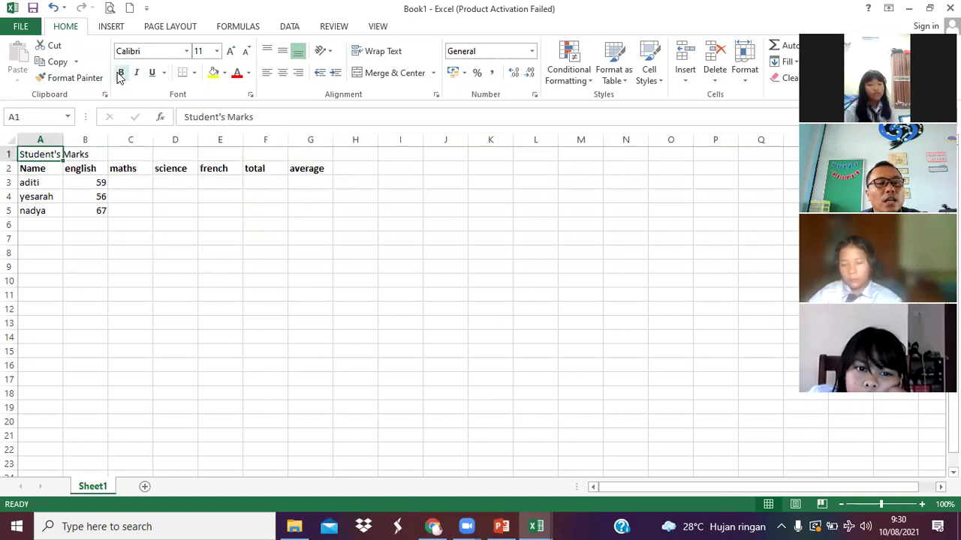
click(121, 72)
click(248, 73)
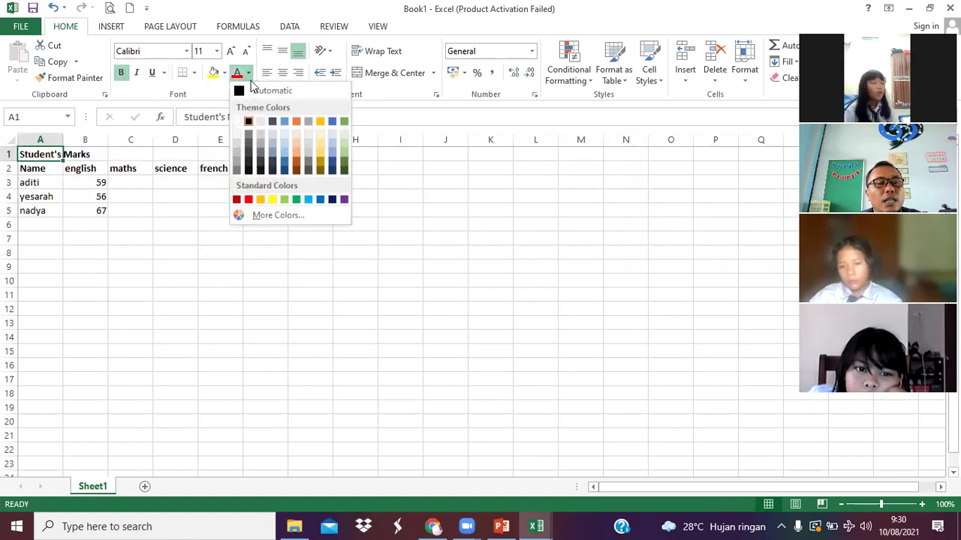
click(344, 199)
click(252, 208)
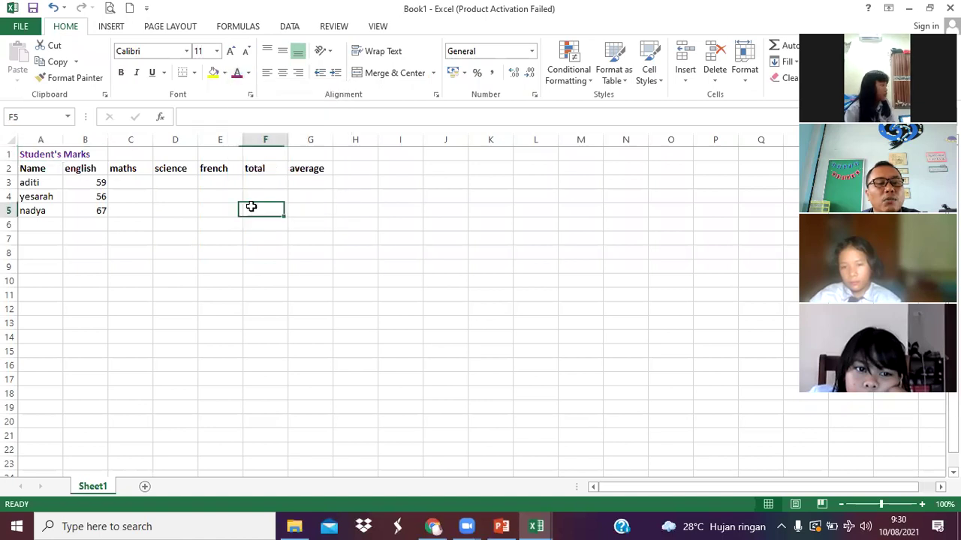
click(118, 220)
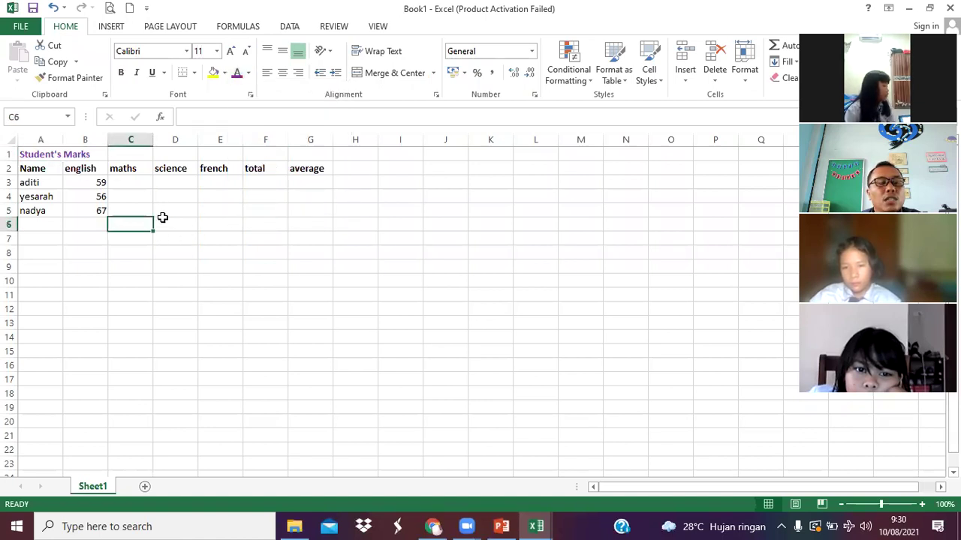
click(123, 181)
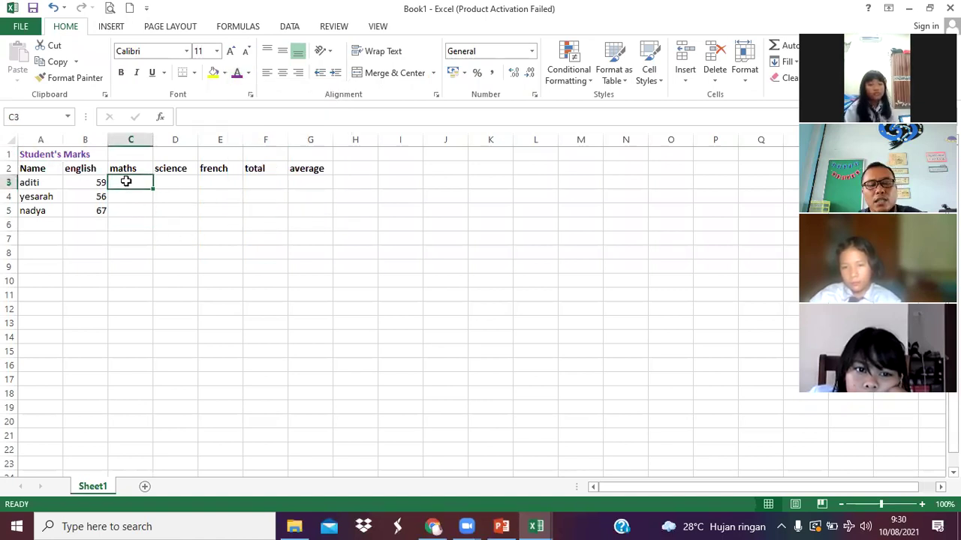
- Enter the maths marks 67, 56 and 56 in cells C3 to C5
text(67)
key(Return)
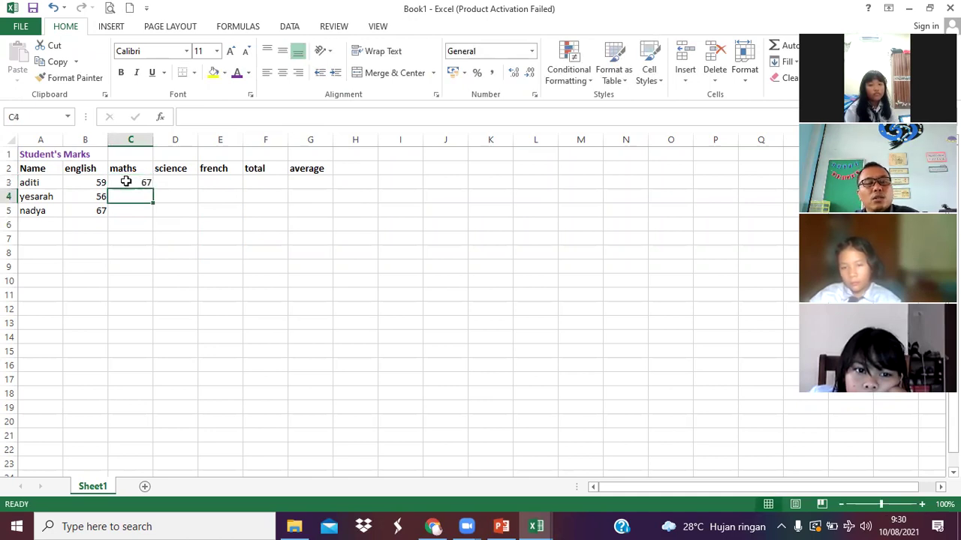
text(56)
key(Return)
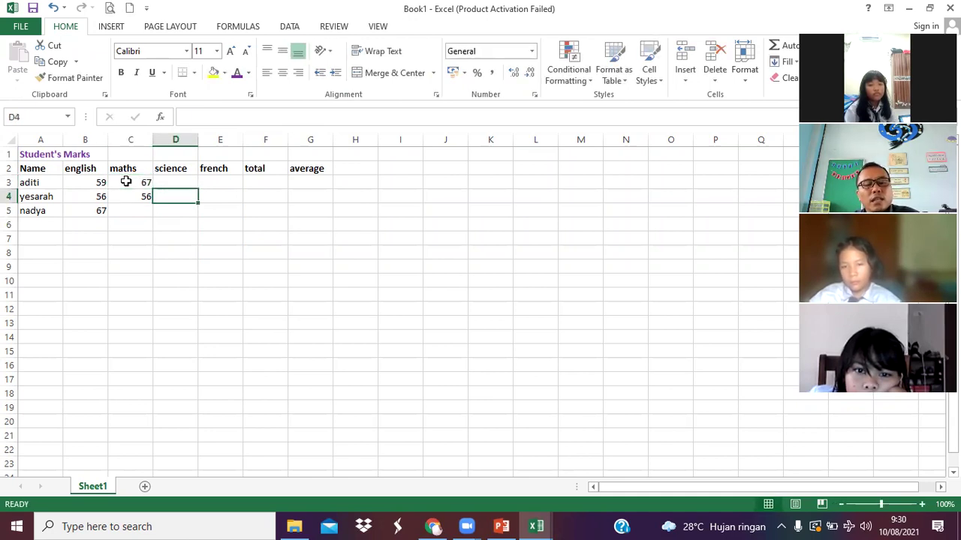
text(56)
key(Tab)
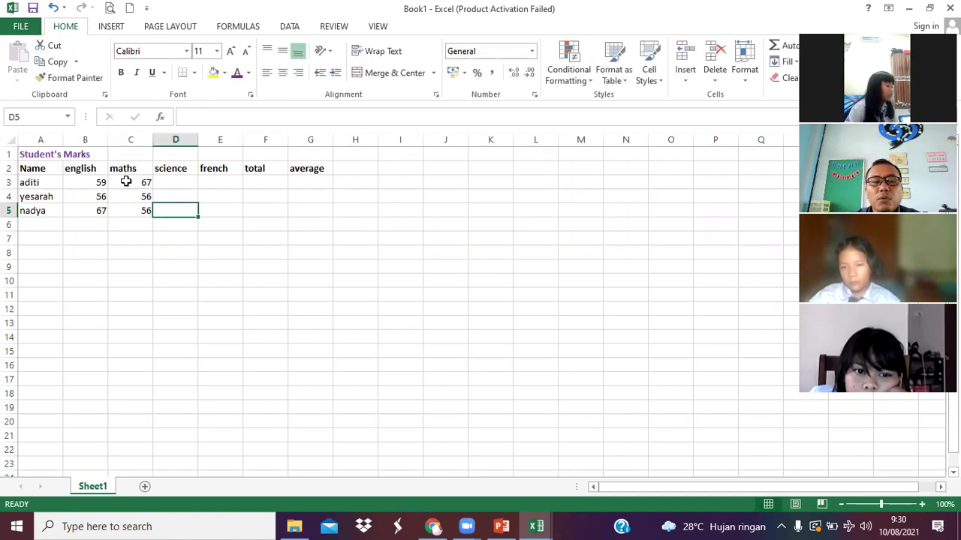
- Check the example slide in PowerPoint, and enter the science marks 56, 79 and 78 in cells D3 to D5 of the Excel workbook
click(501, 526)
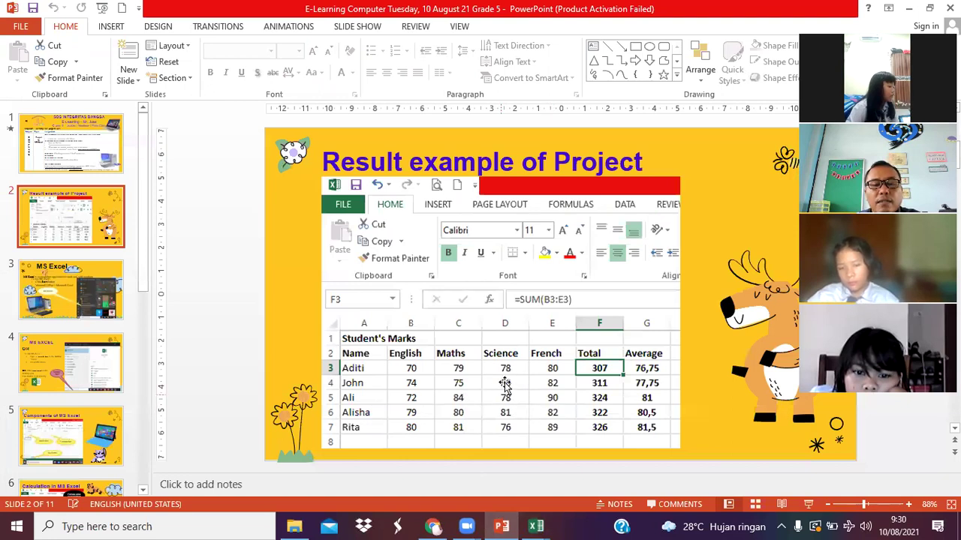
mouse_move(536, 526)
click(570, 473)
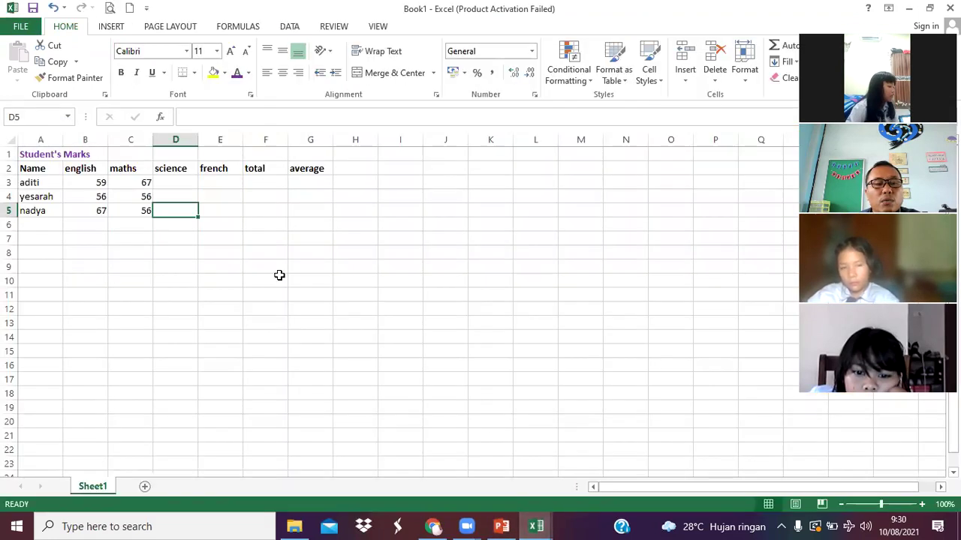
key(Up)
key(Up)
text(56)
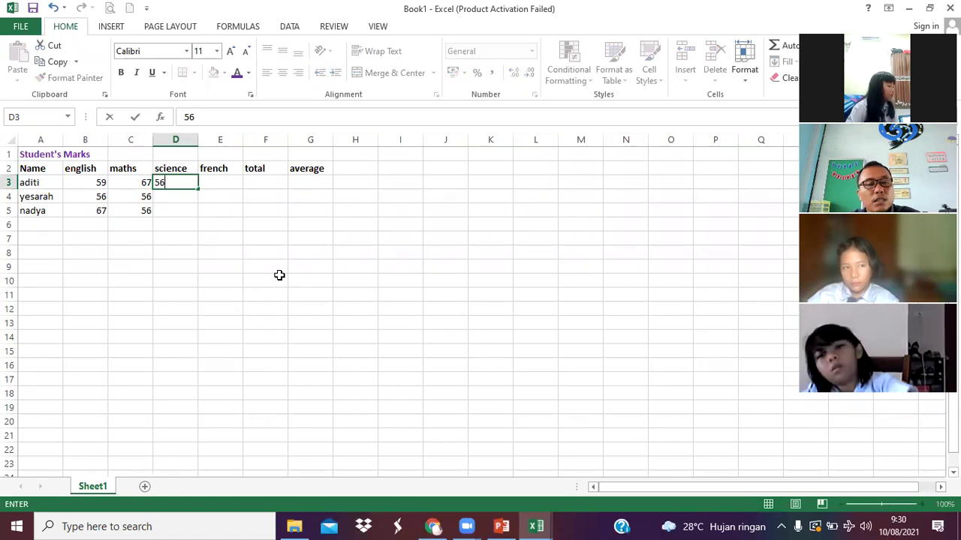
key(Return)
text(79)
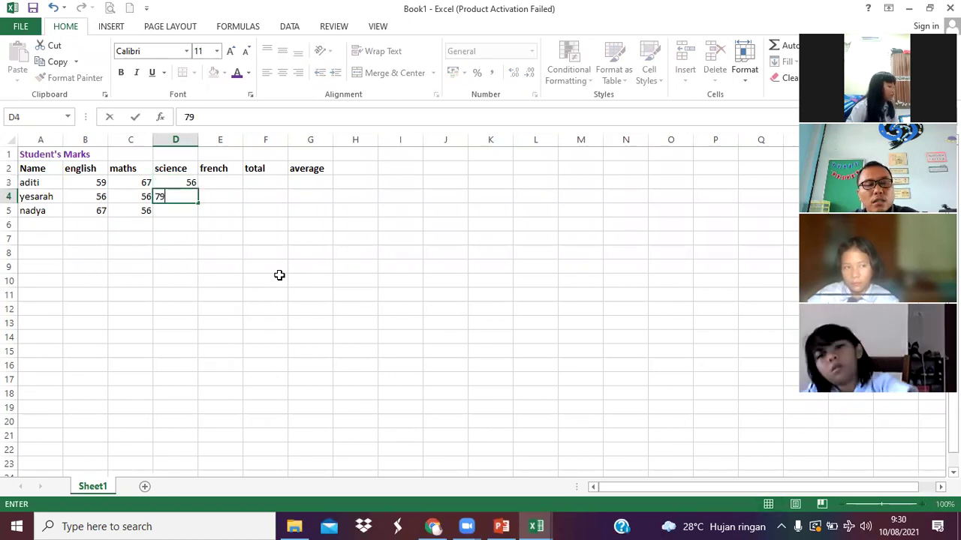
key(Return)
key(Left)
key(Right)
text(78)
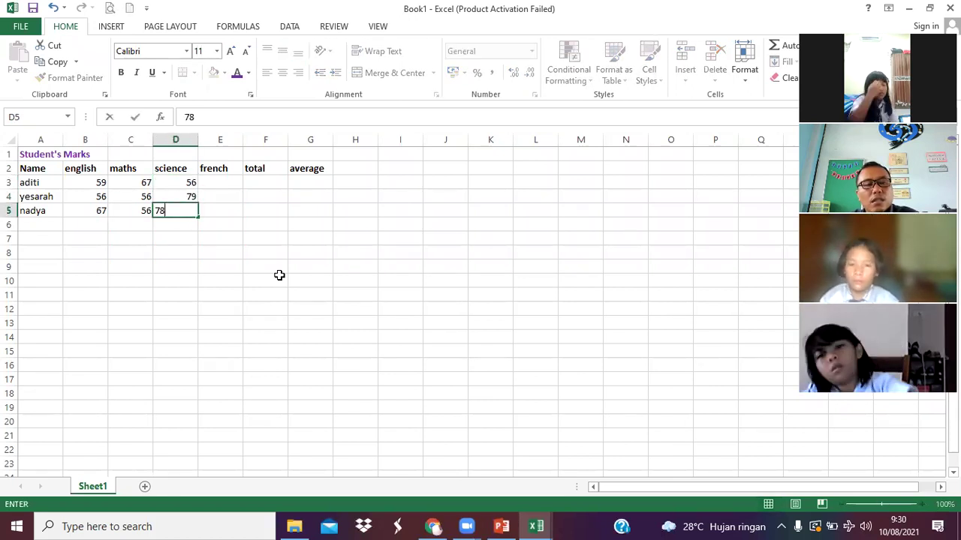
- Enter the french marks 89, 78 and 67 in cells E3 to E5
key(Right)
key(Up)
key(Up)
text(89)
key(Return)
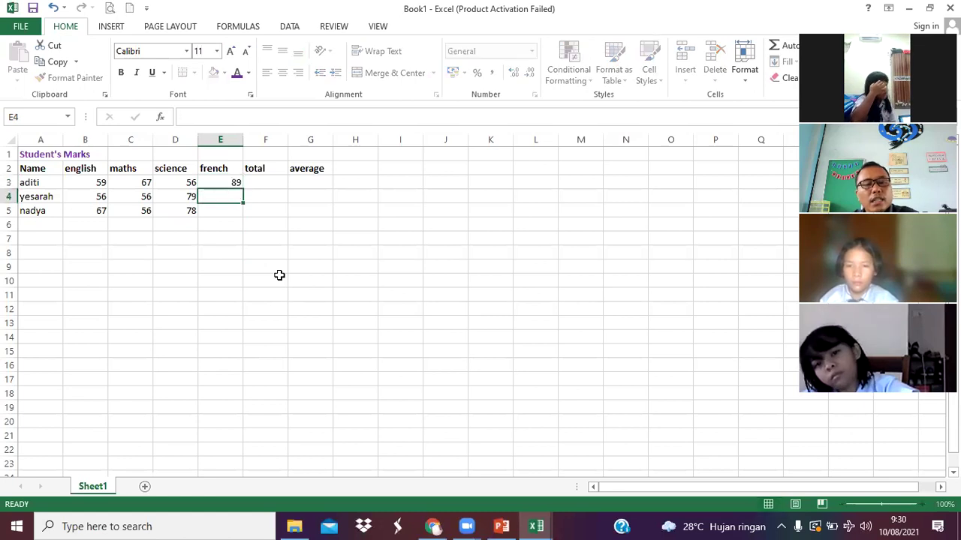
text(78)
key(Return)
text(67)
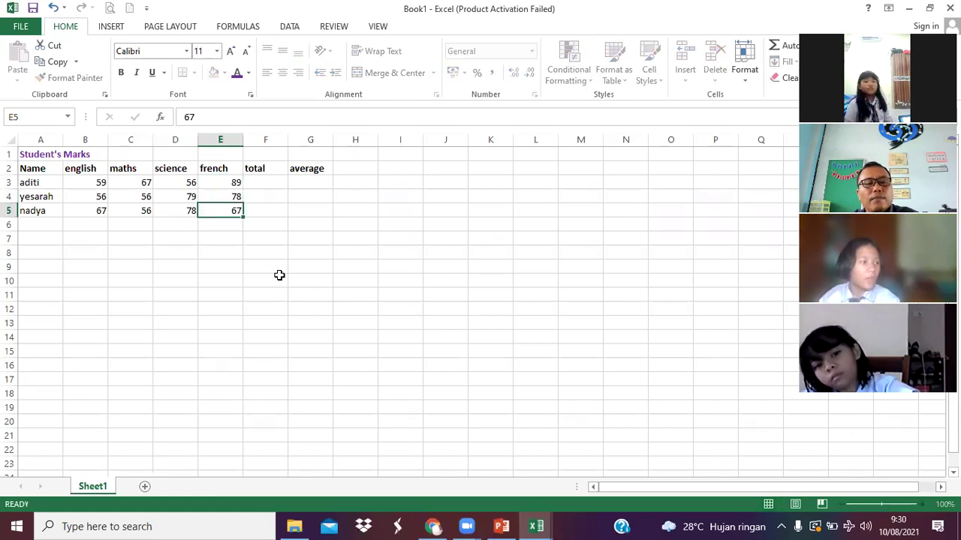
key(Right)
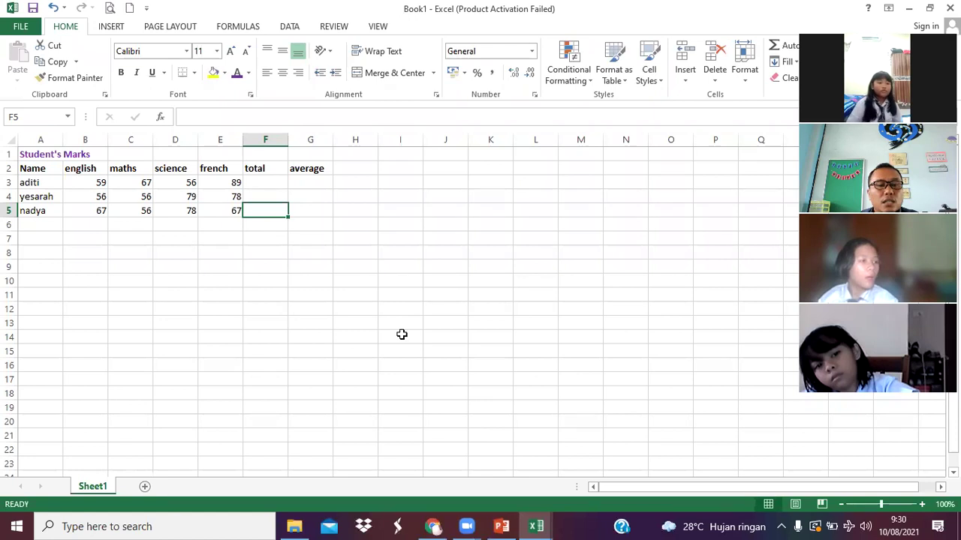
click(434, 526)
click(66, 18)
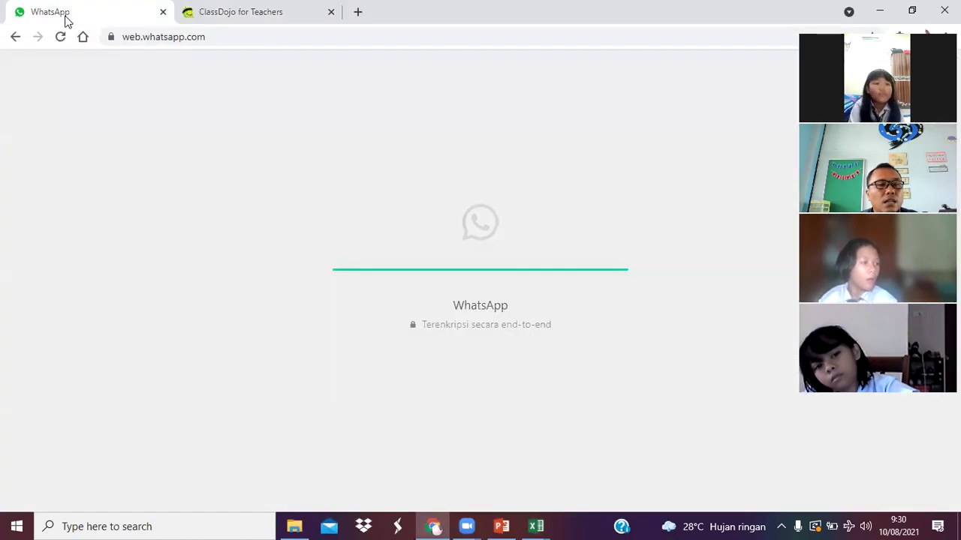
click(499, 526)
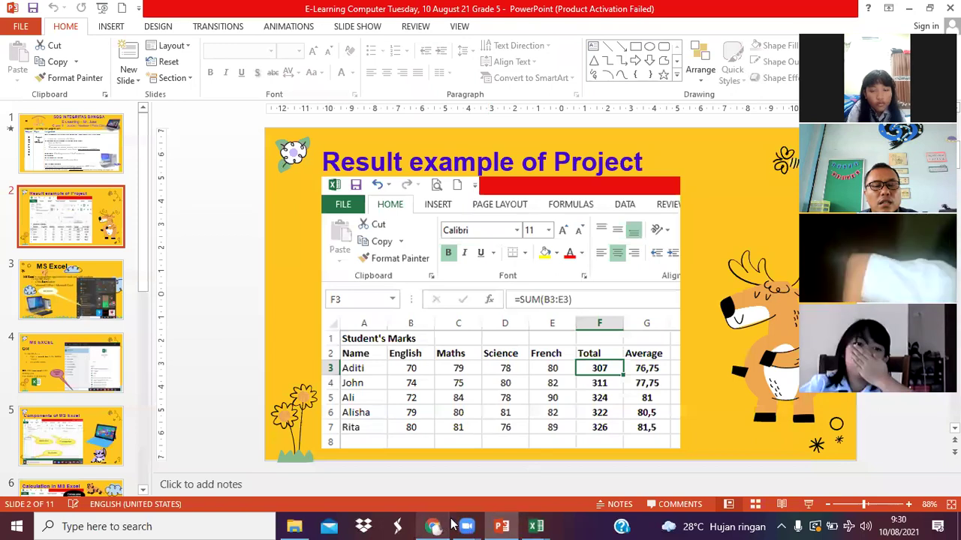
click(435, 526)
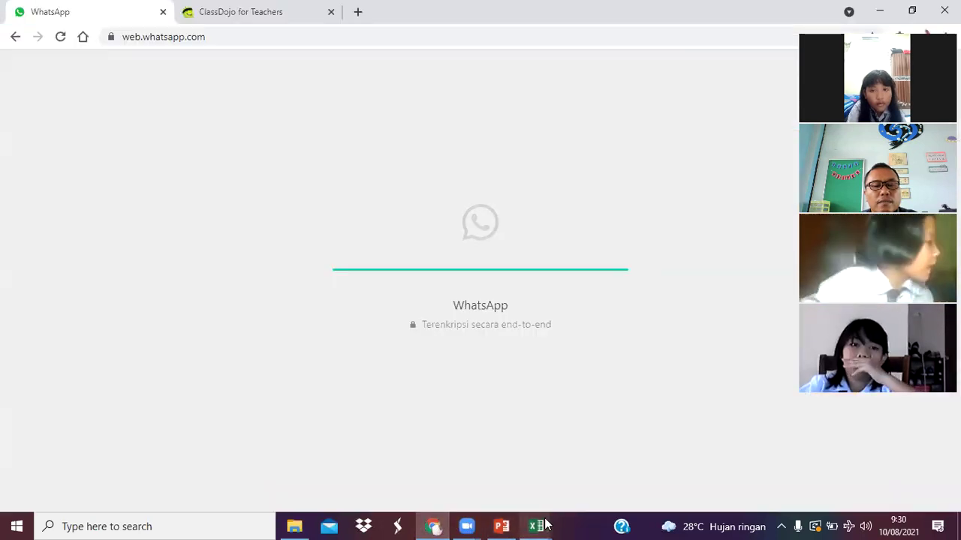
mouse_move(534, 526)
click(592, 454)
click(245, 271)
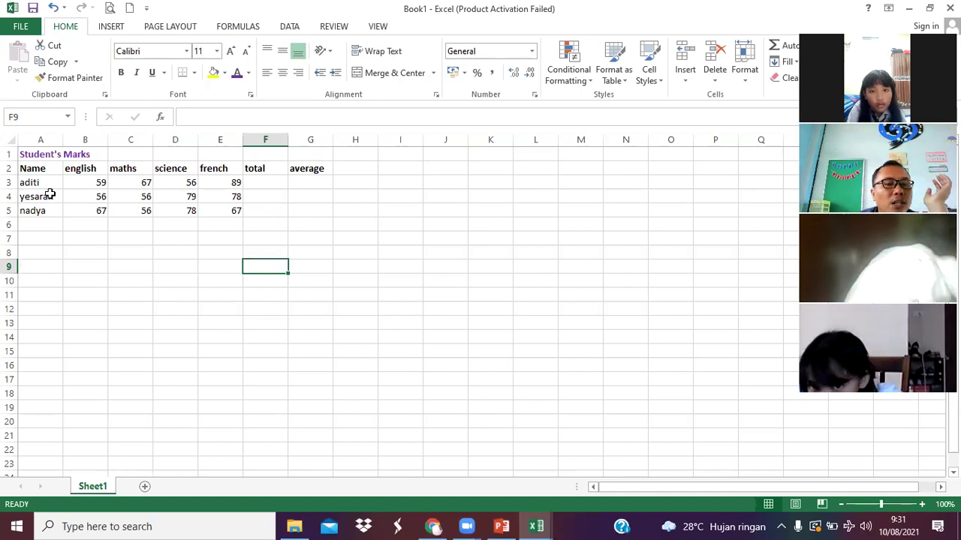
- Review the student names in A3 to A5, their marks in B3 to E5, and the total column's cells F3 and F4
drag(43, 185, 87, 199)
click(172, 198)
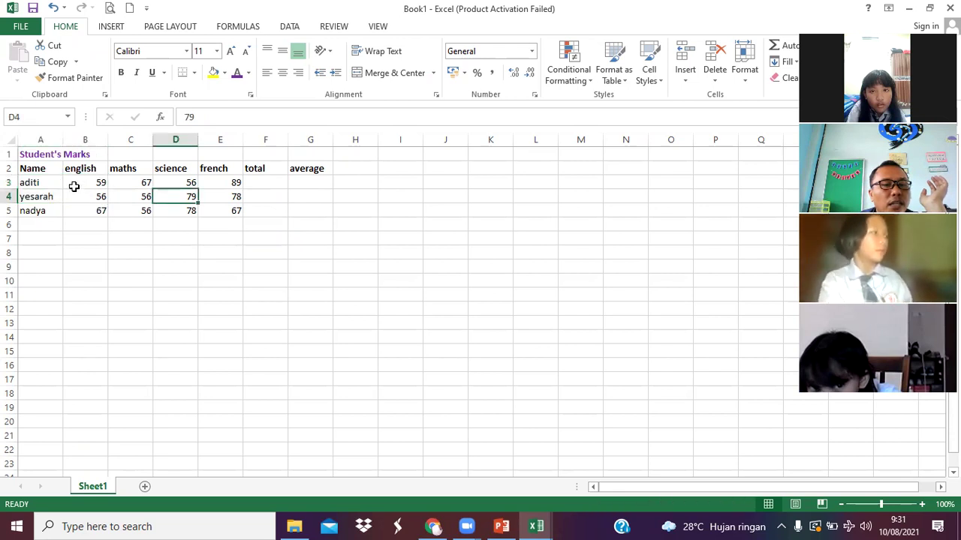
drag(37, 183, 33, 210)
drag(79, 180, 223, 211)
click(272, 197)
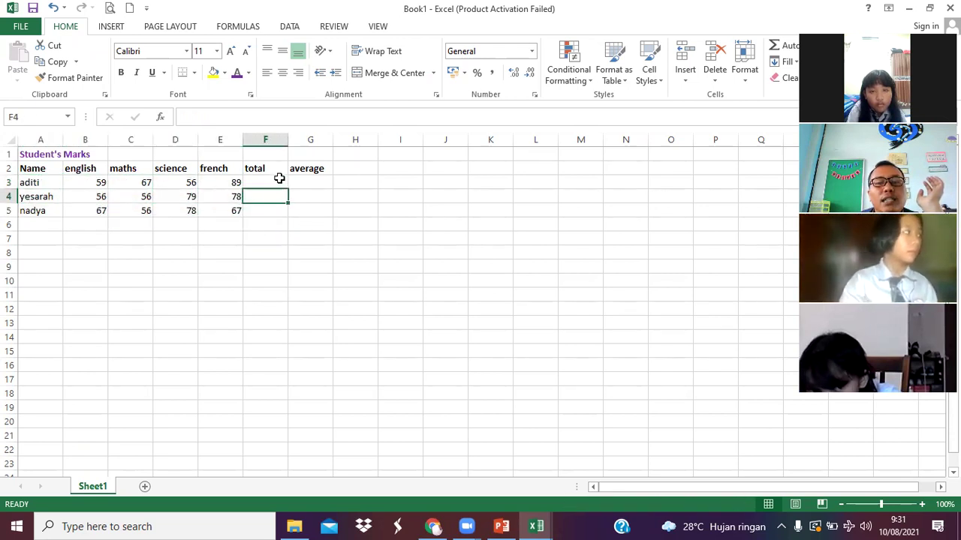
click(270, 185)
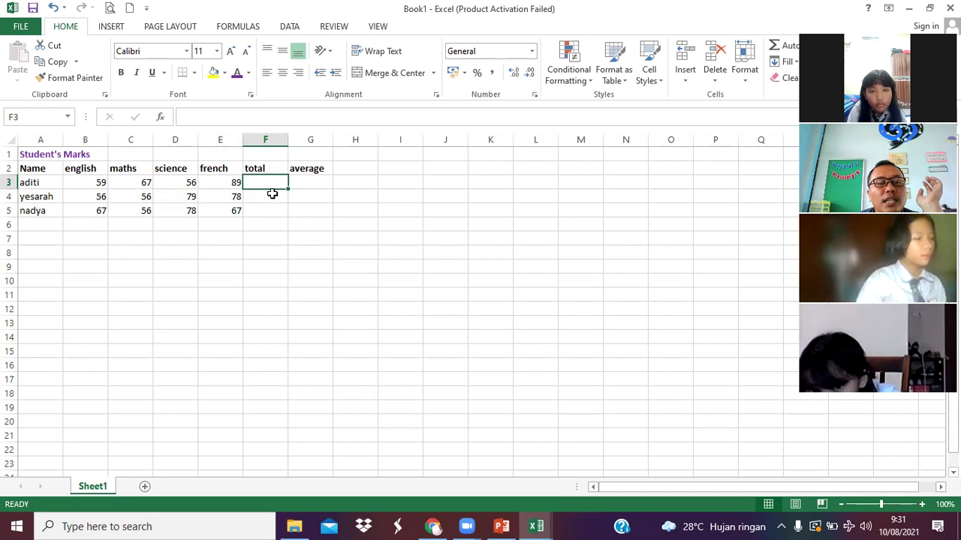
- Check the total column on the example slide in PowerPoint, and return to cell F3 of the Excel workbook
click(923, 505)
click(922, 506)
click(922, 505)
click(922, 505)
click(922, 505)
click(923, 505)
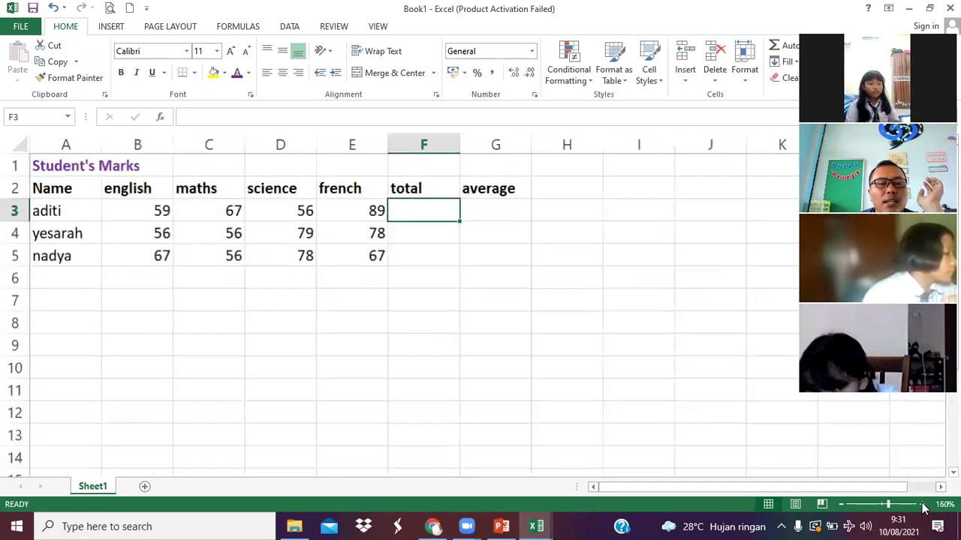
click(922, 505)
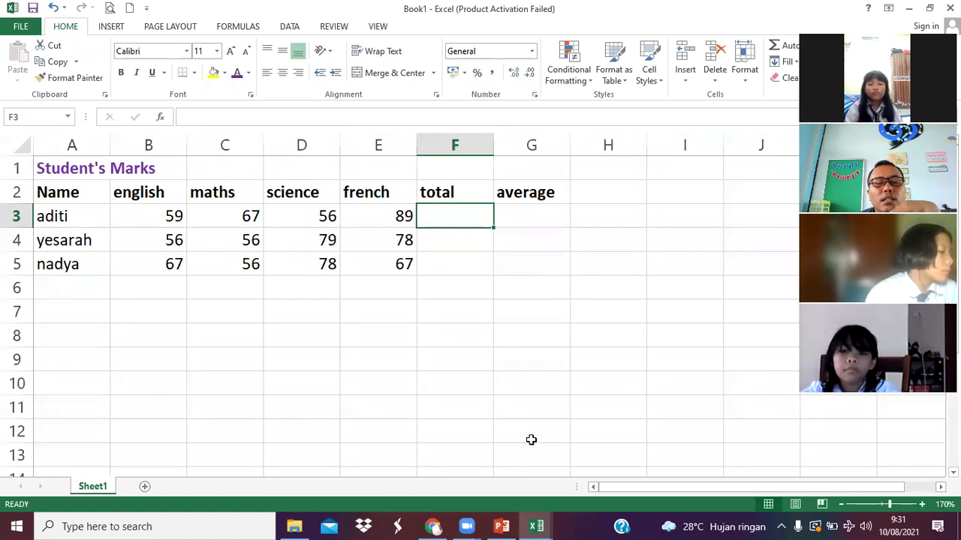
key(alt+Tab)
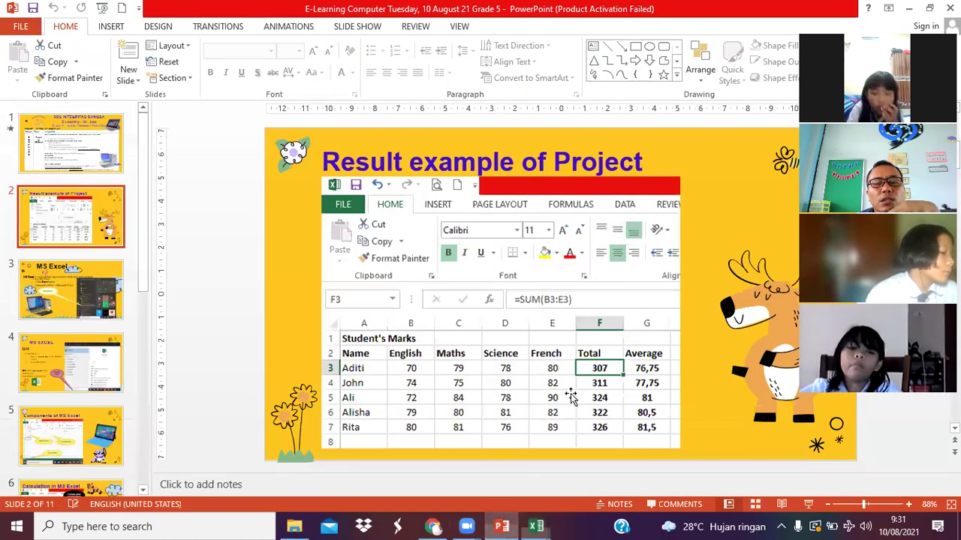
mouse_move(537, 525)
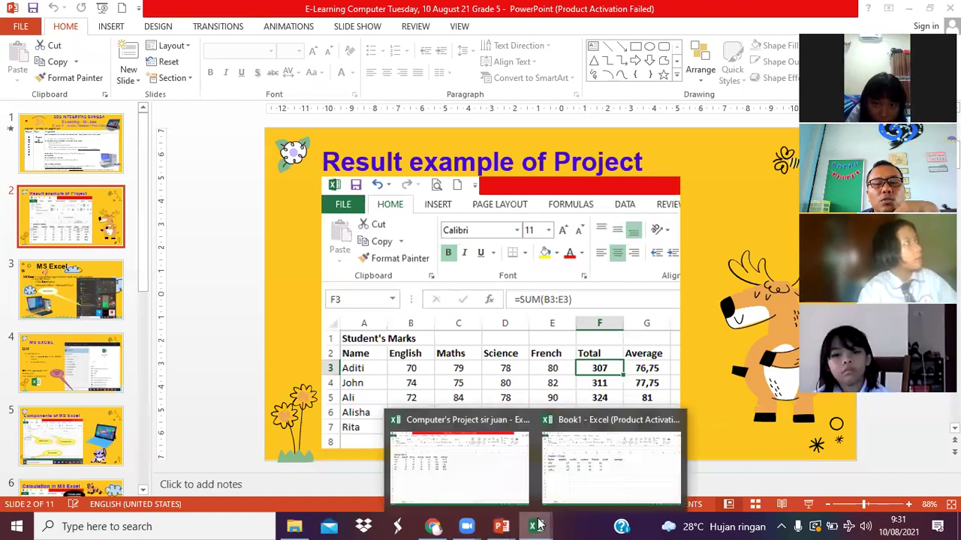
click(626, 484)
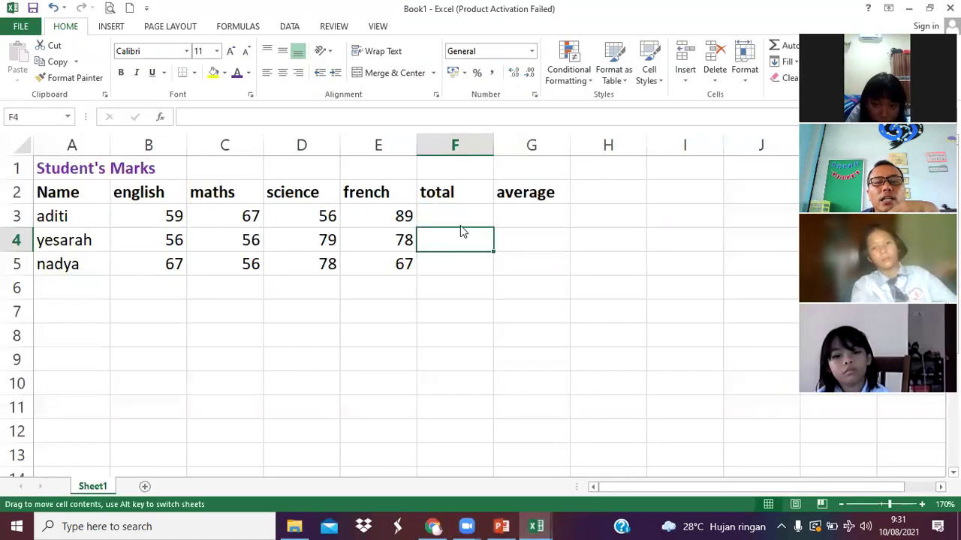
click(528, 225)
click(469, 226)
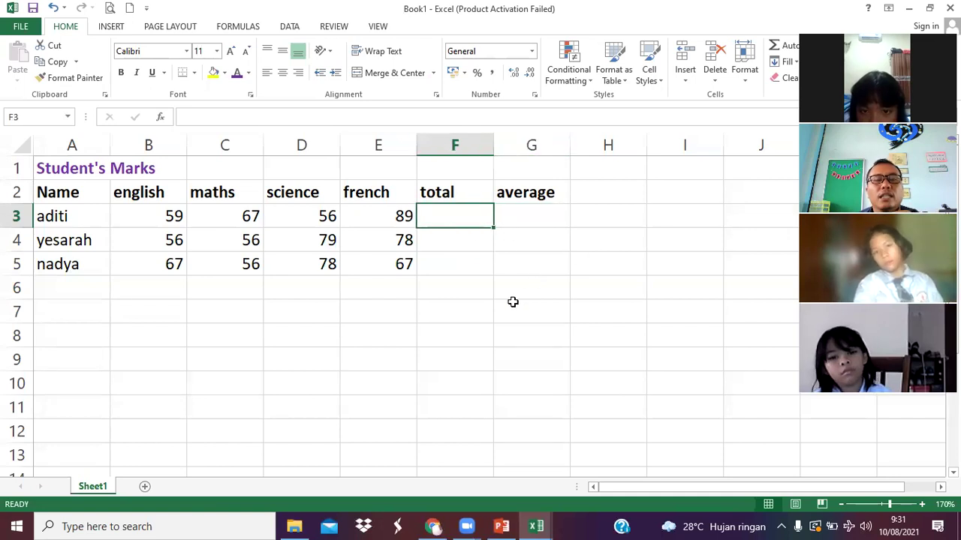
- Total the first student's marks in cell F3 with the formula =SUM(B3:E3)
text(=)
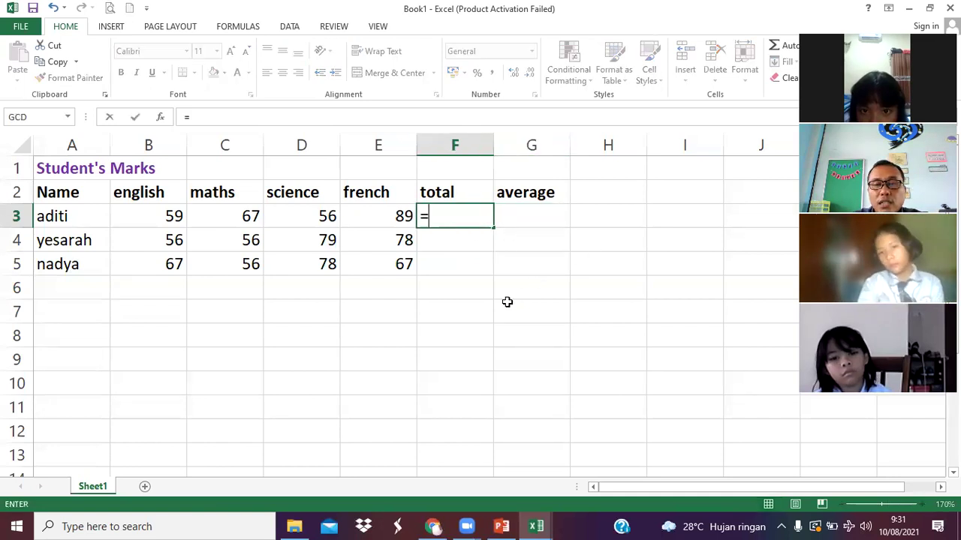
text(s)
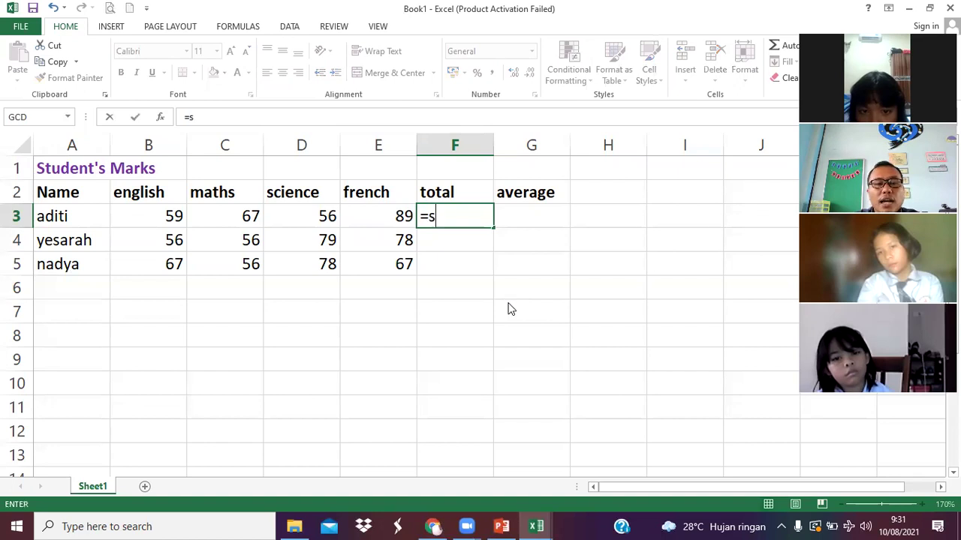
text(um()
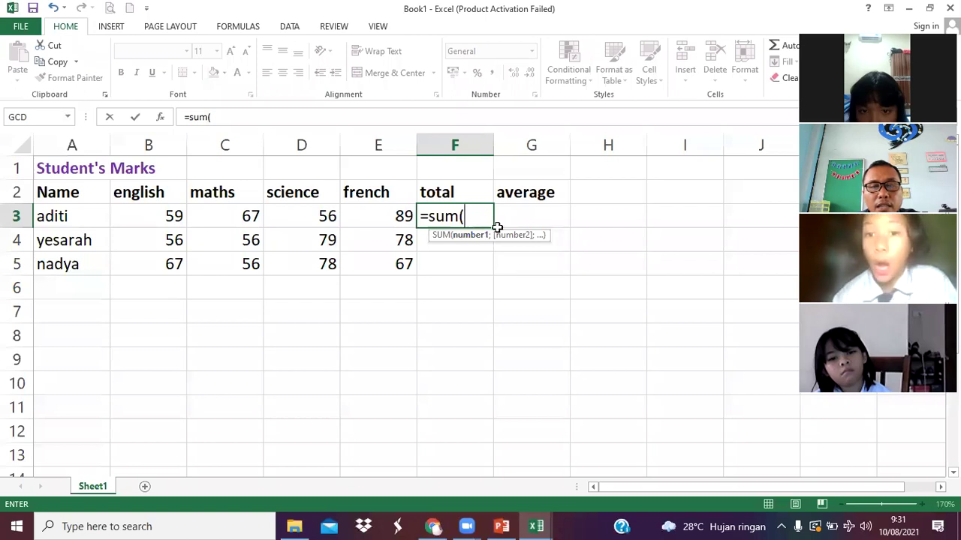
click(159, 216)
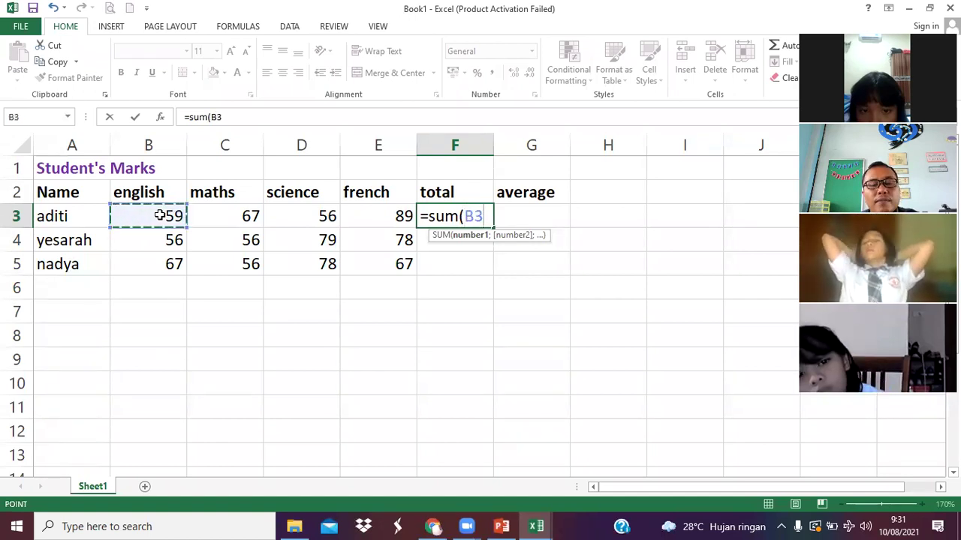
drag(188, 216, 362, 226)
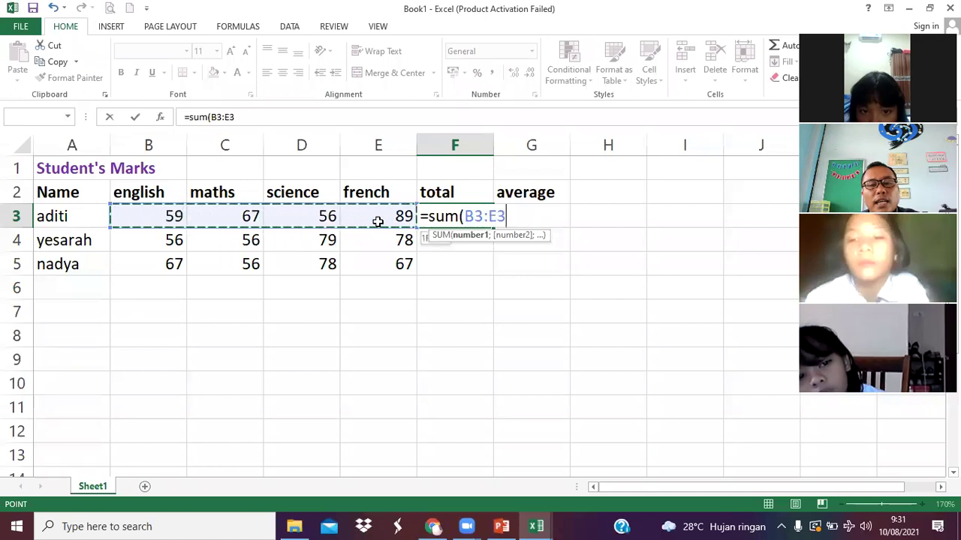
drag(386, 215, 385, 215)
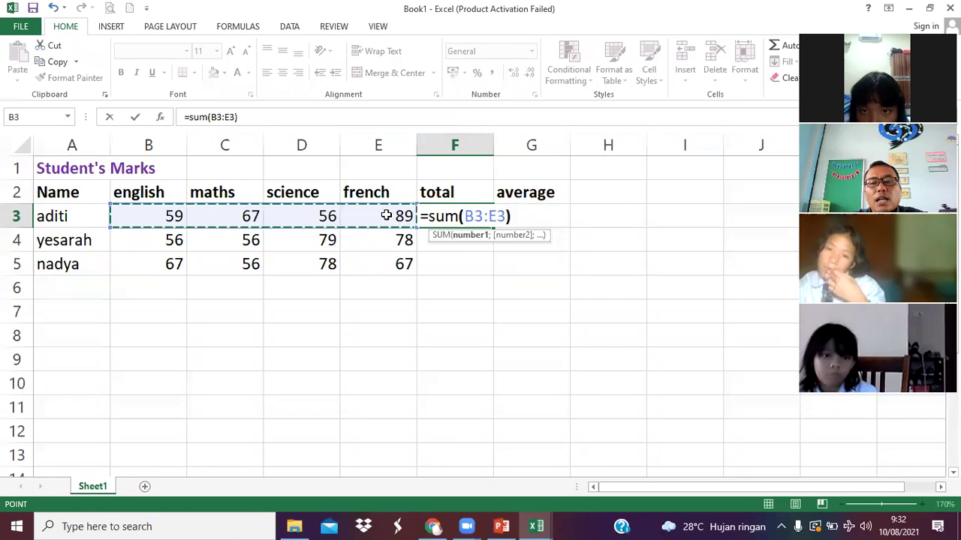
text())
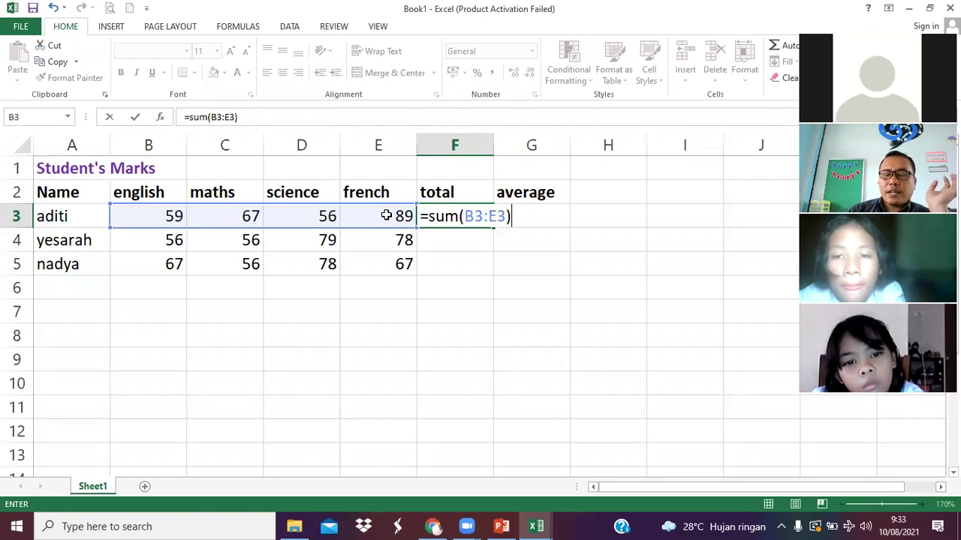
key(Return)
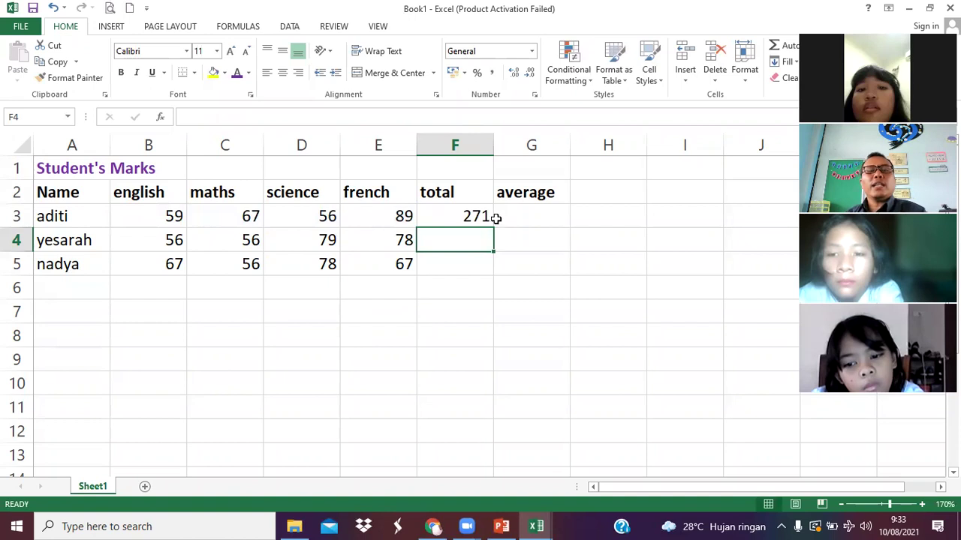
click(471, 216)
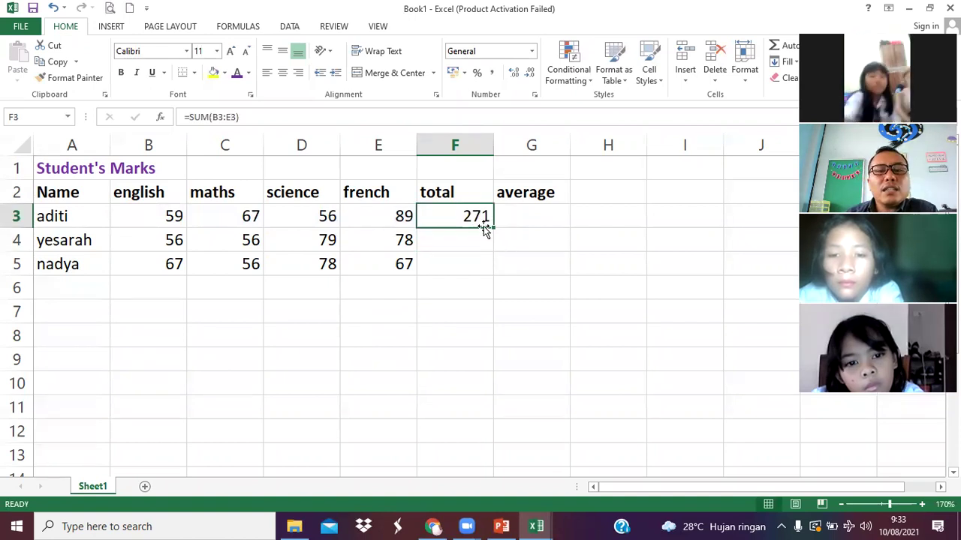
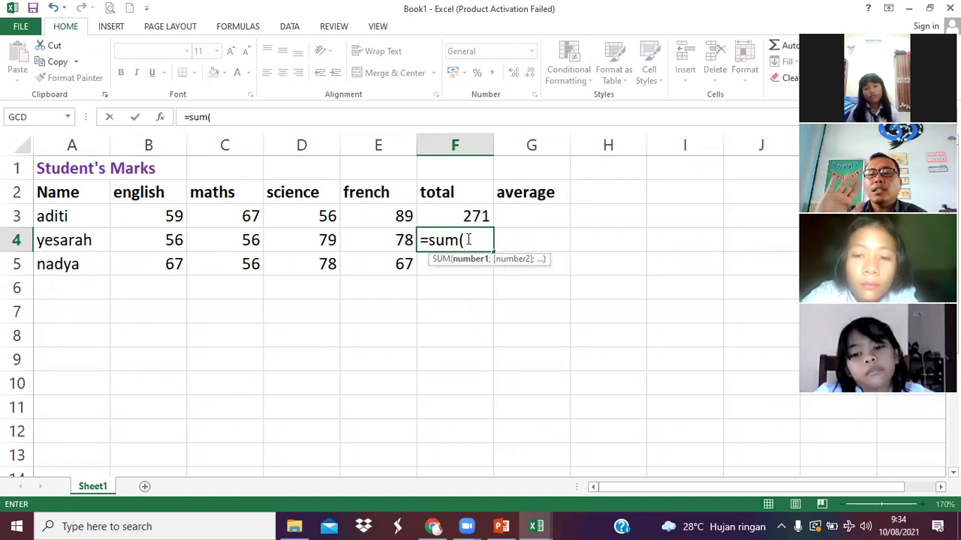
key(BackSpace)
key(BackSpace)
key(BackSpace)
key(BackSpace)
key(BackSpace)
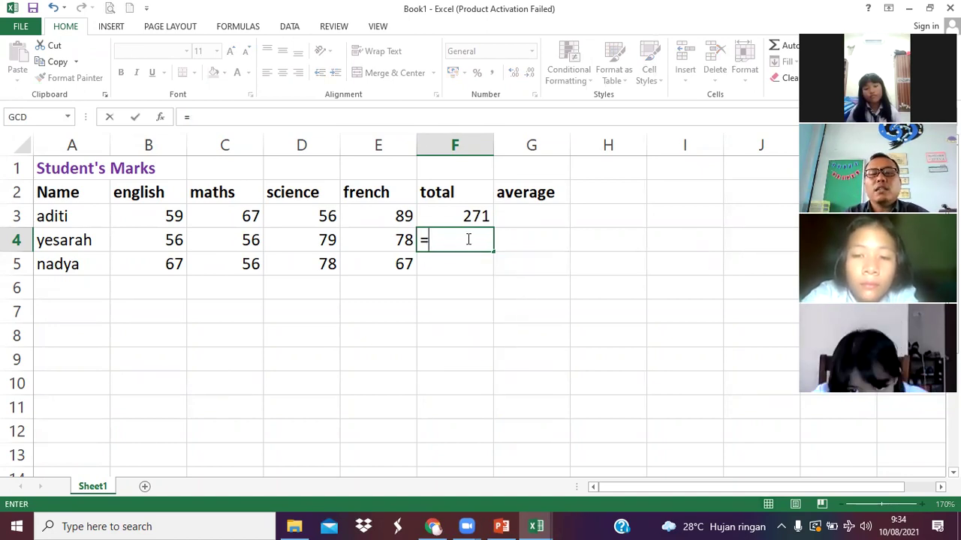
click(515, 220)
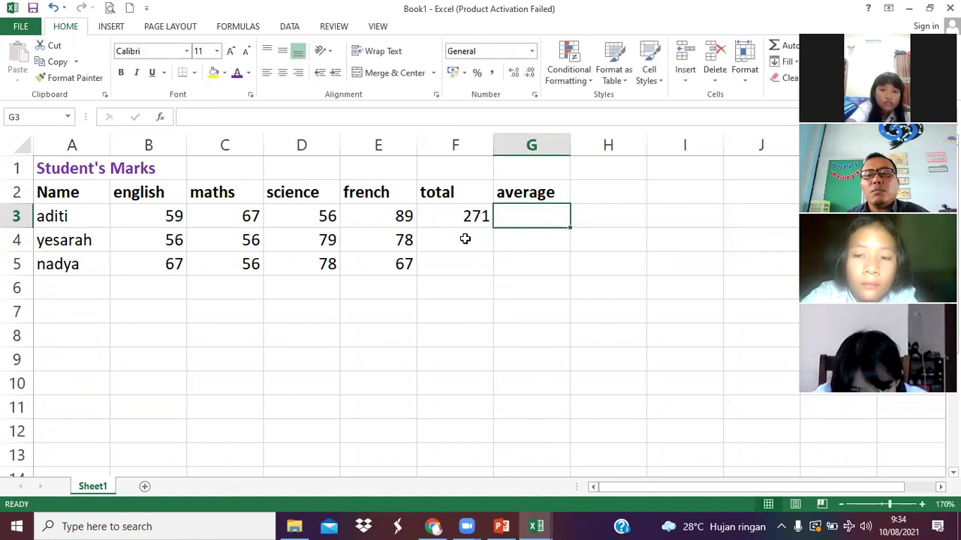
- Fill the total formula from cell F3 down to F5, and check the formulas in F4 and F3
click(441, 210)
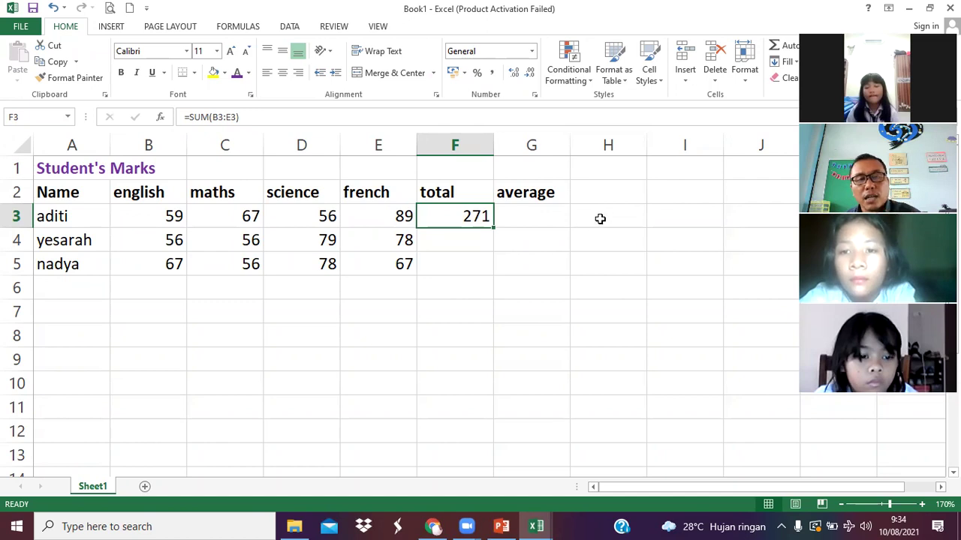
key(ctrl)
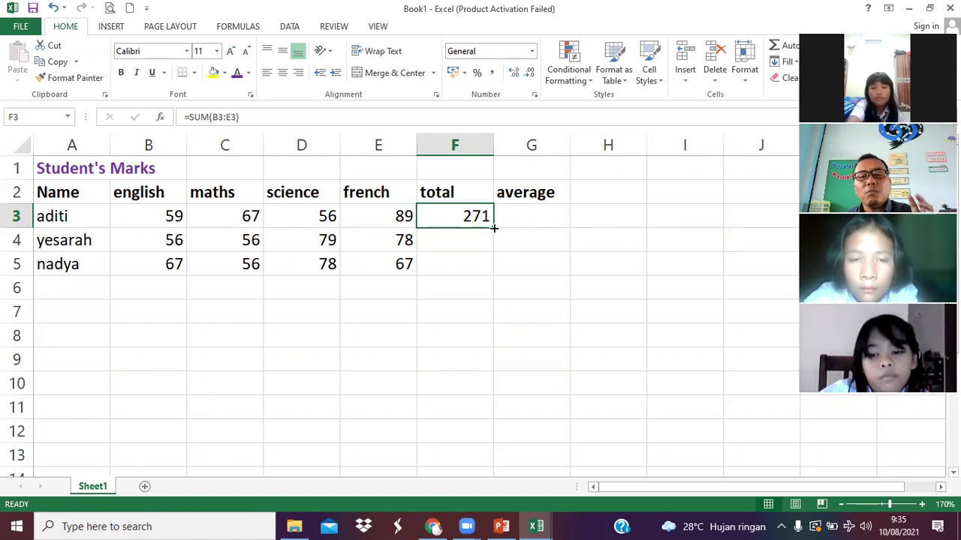
drag(493, 228, 496, 272)
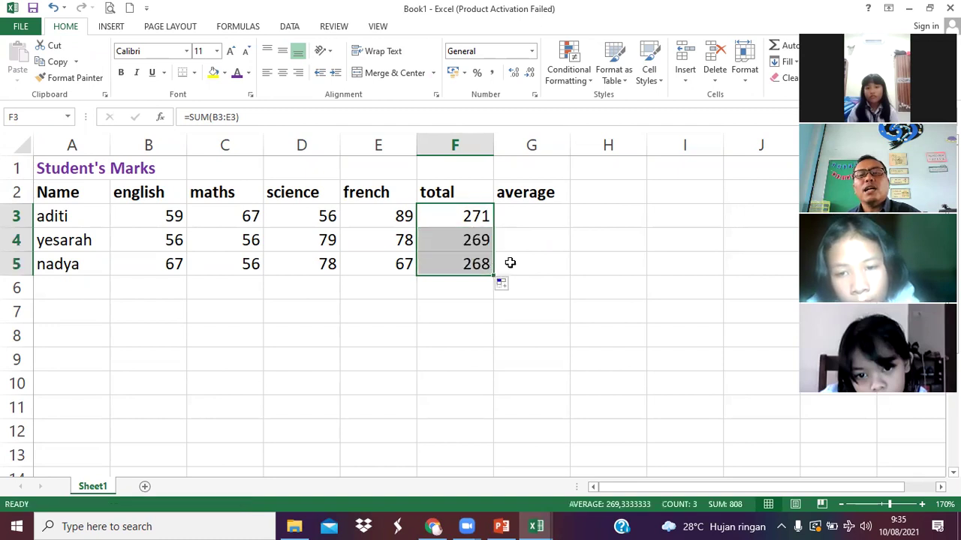
click(570, 241)
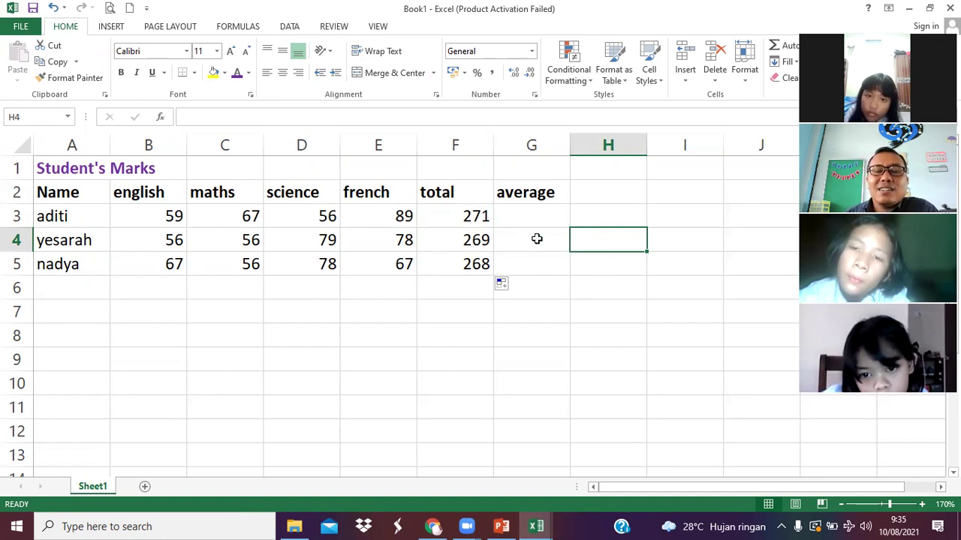
click(480, 240)
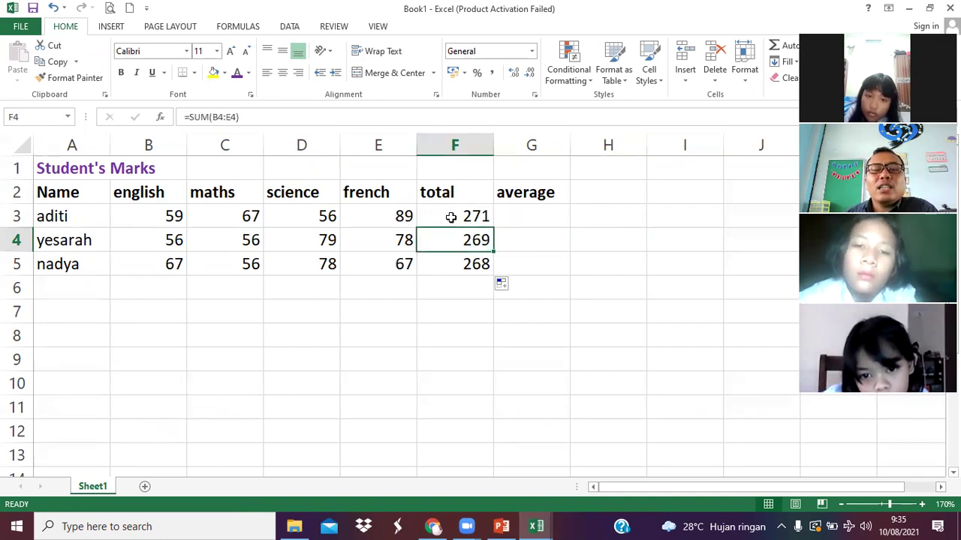
click(465, 221)
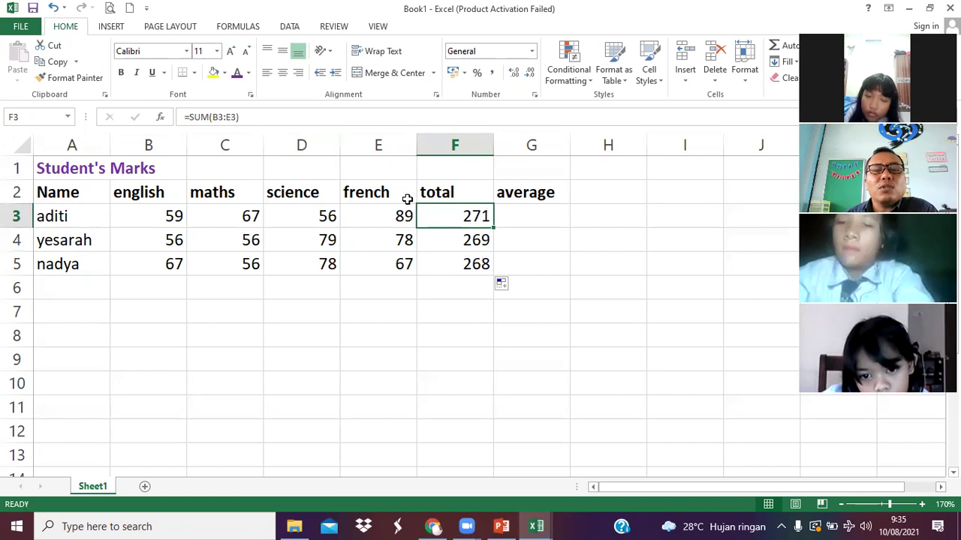
click(523, 213)
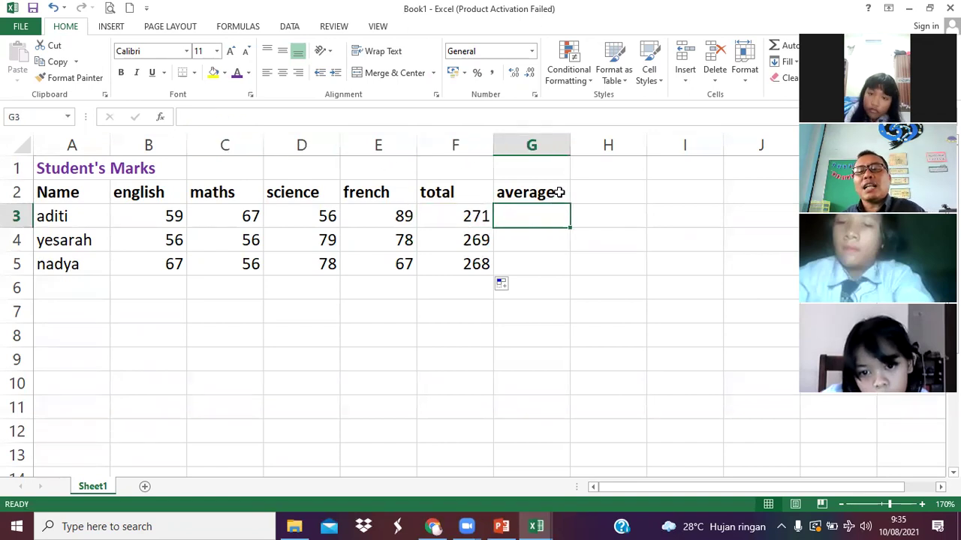
drag(178, 216, 368, 216)
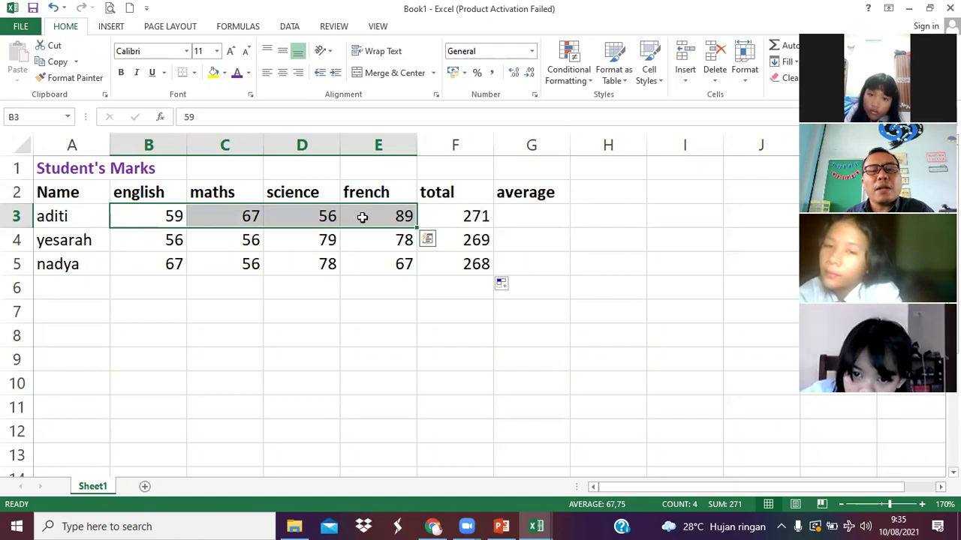
click(519, 215)
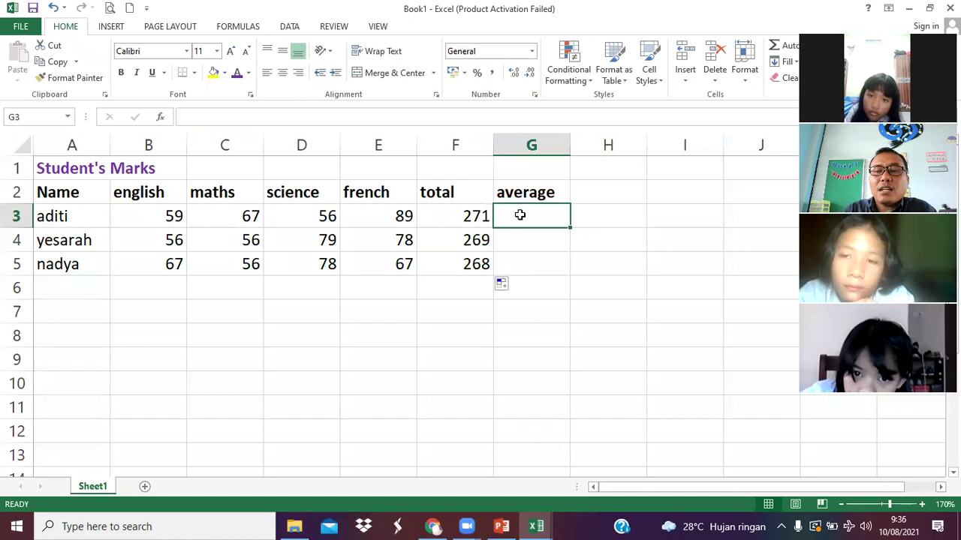
text(=)
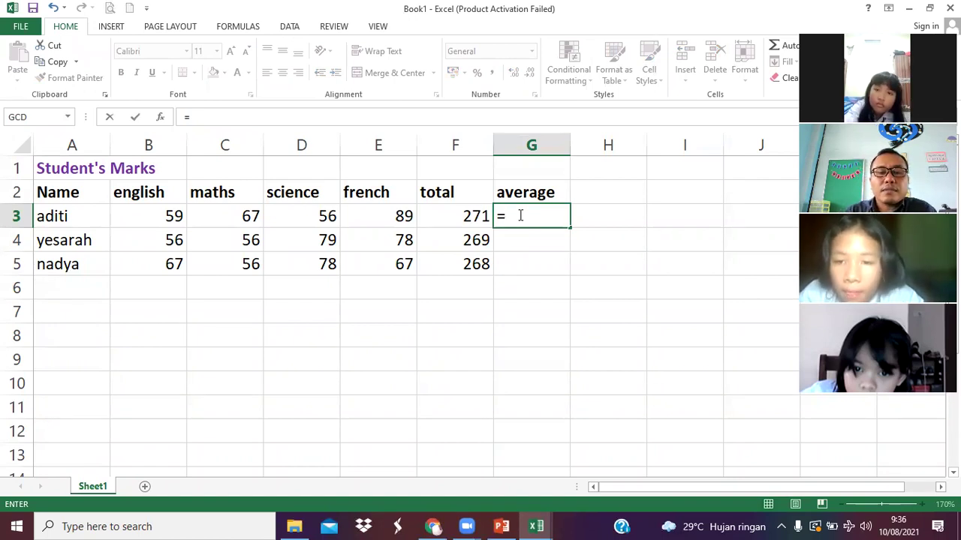
key(Escape)
click(614, 216)
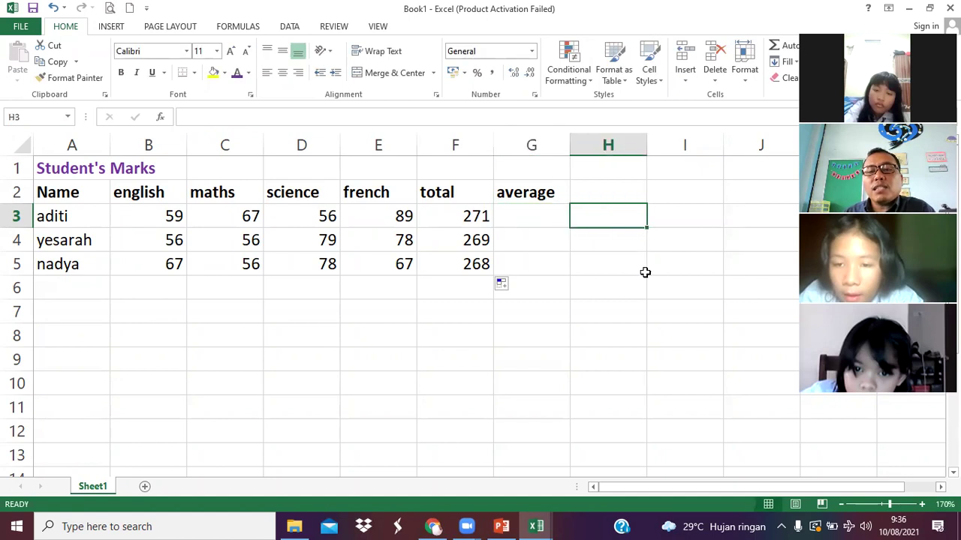
click(537, 217)
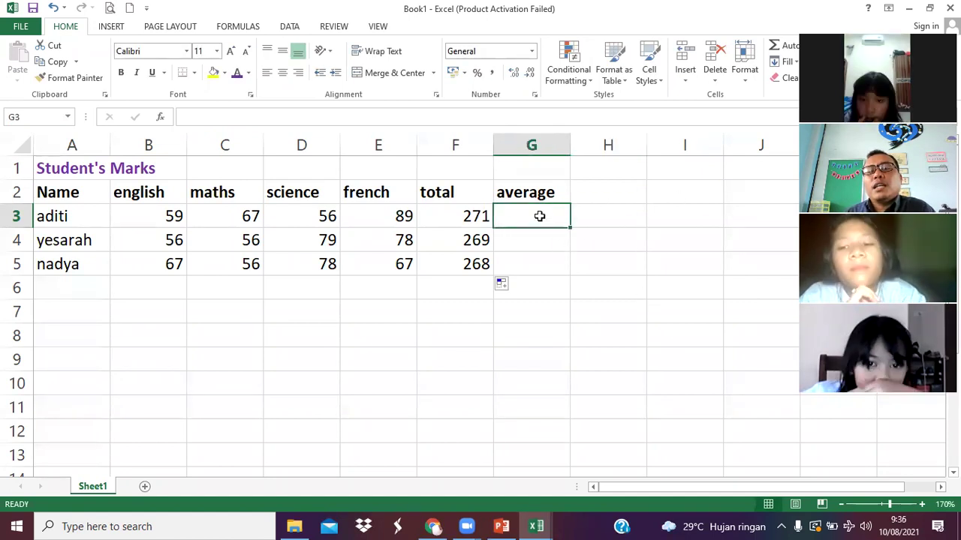
click(622, 194)
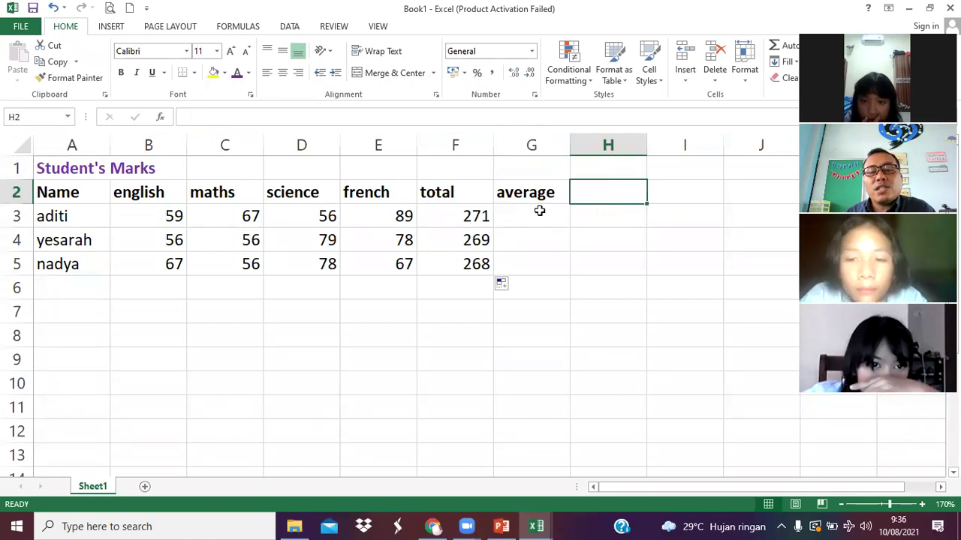
click(539, 217)
click(542, 235)
- Calculate the first student's average mark in cell G3 with the formula =AVERAGE(B3:E3)
click(534, 215)
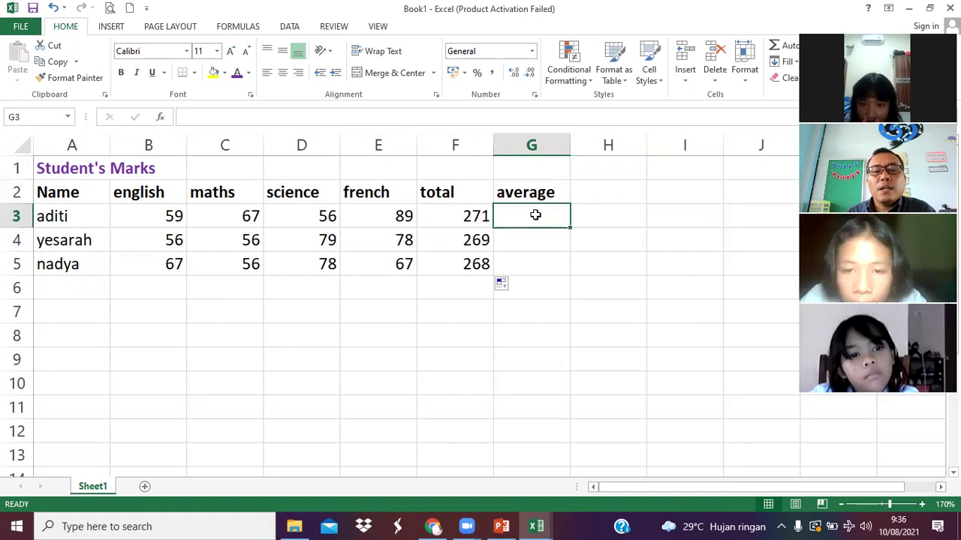
text(=)
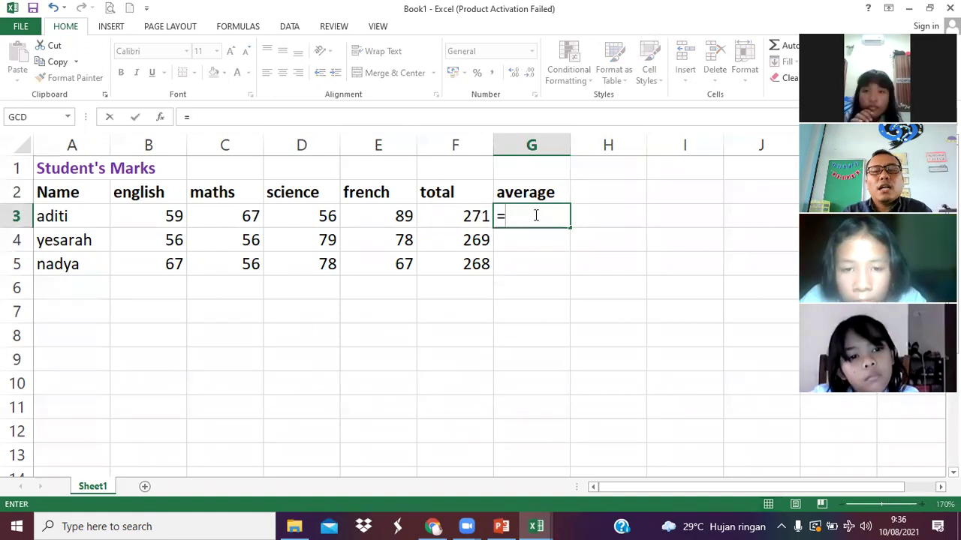
text(average)
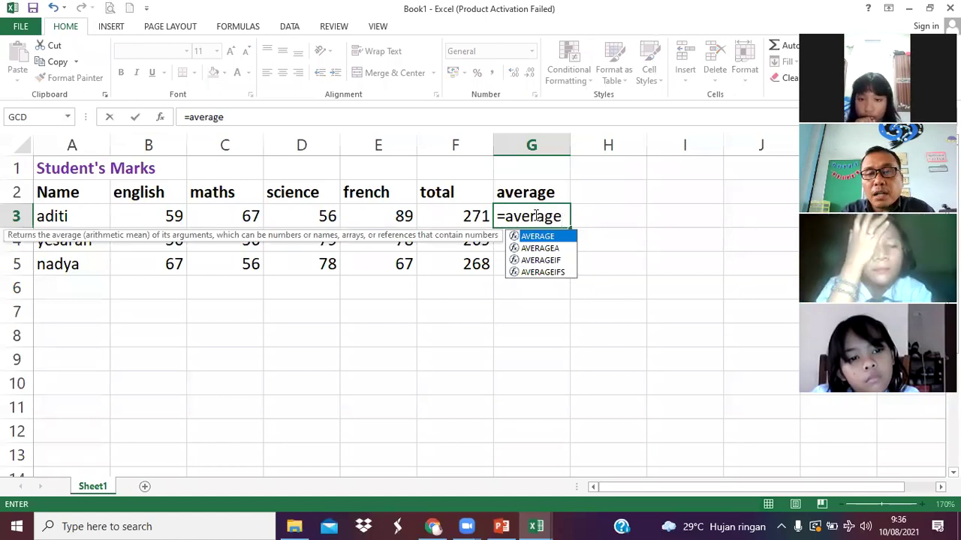
text(()
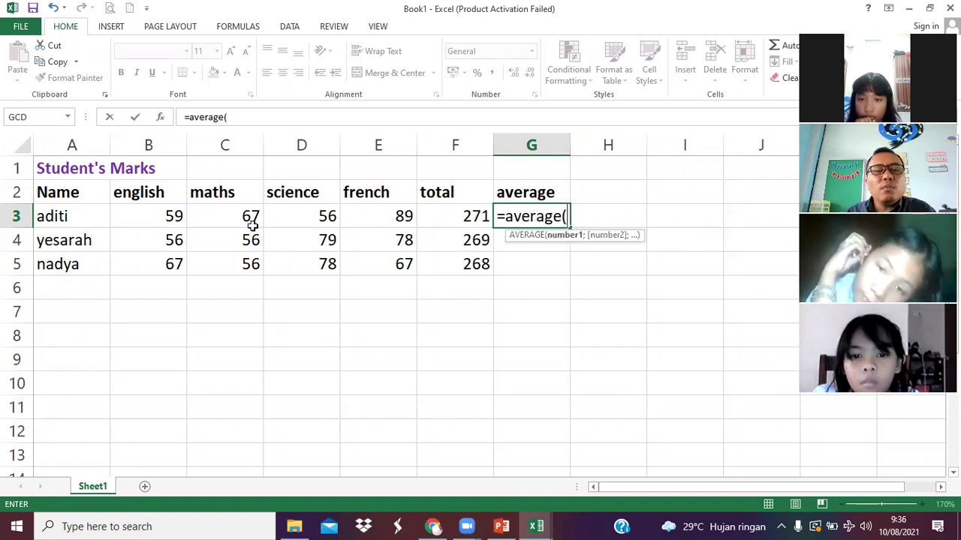
click(158, 215)
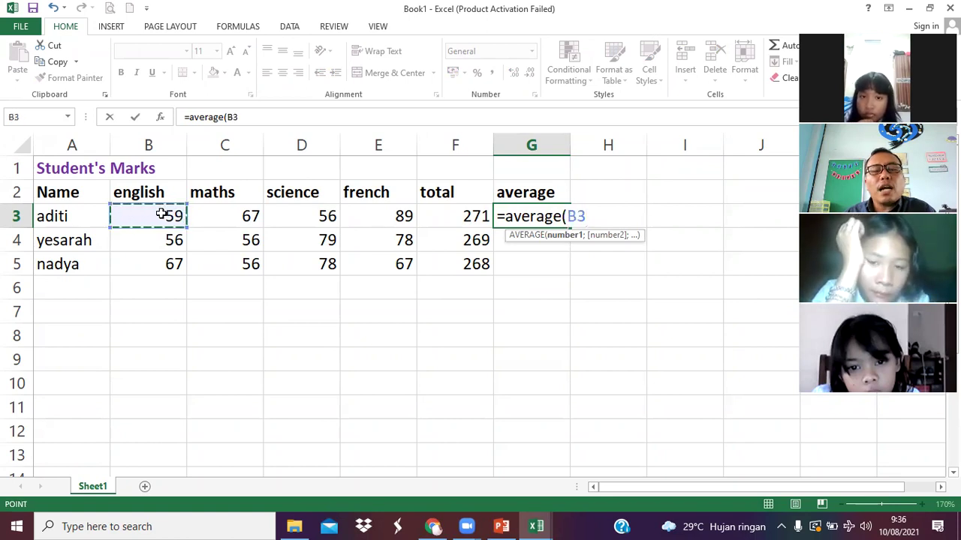
drag(175, 215, 359, 215)
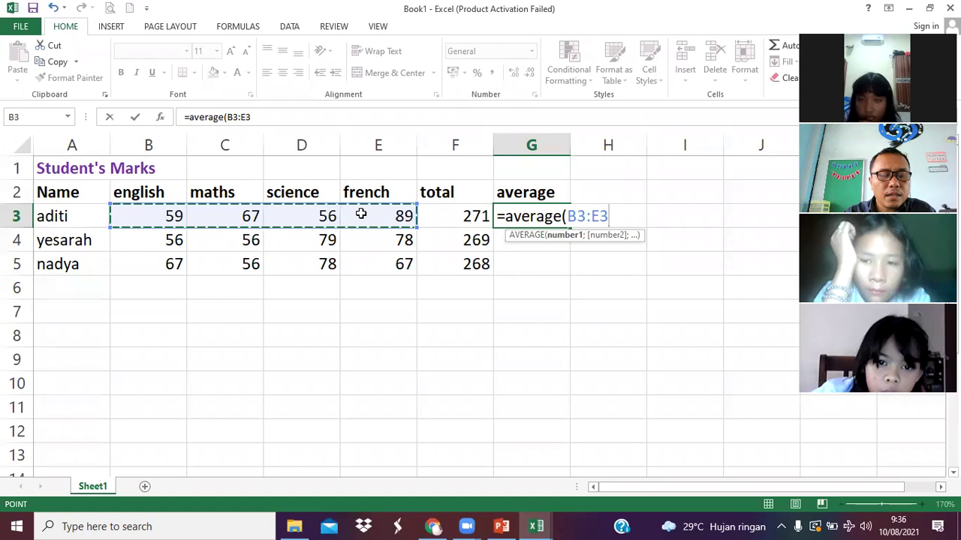
text())
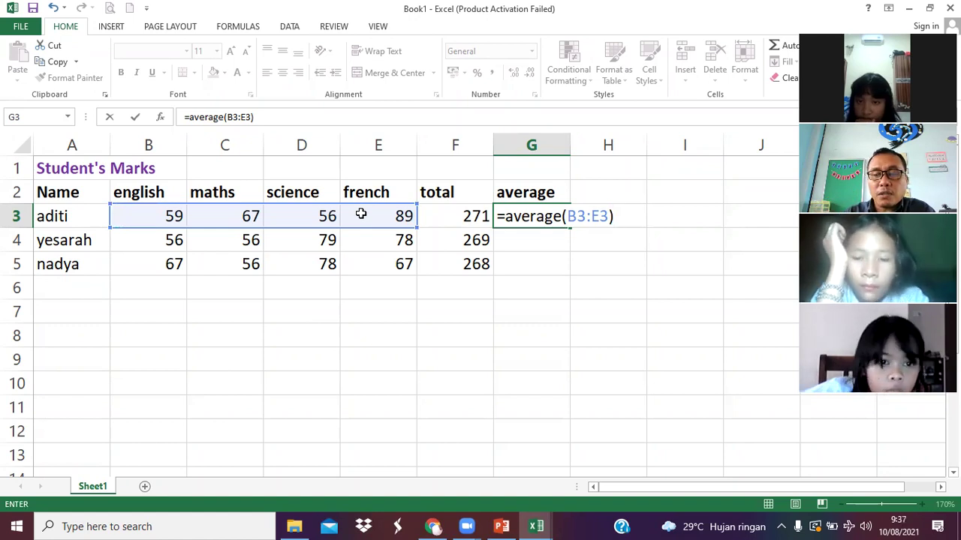
key(Return)
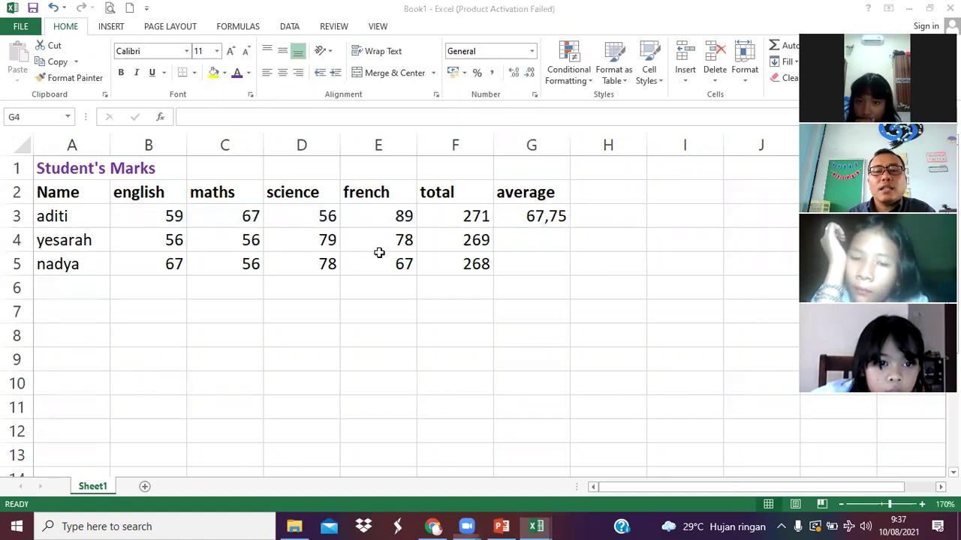
- Fill the average formula from cell G3 down to G5, and check the formulas in the average column
click(518, 218)
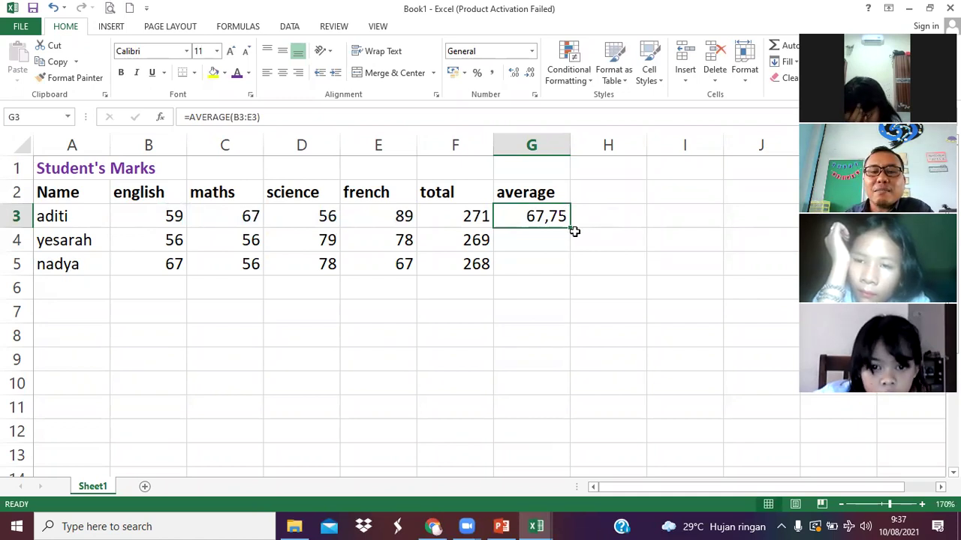
drag(569, 230, 572, 267)
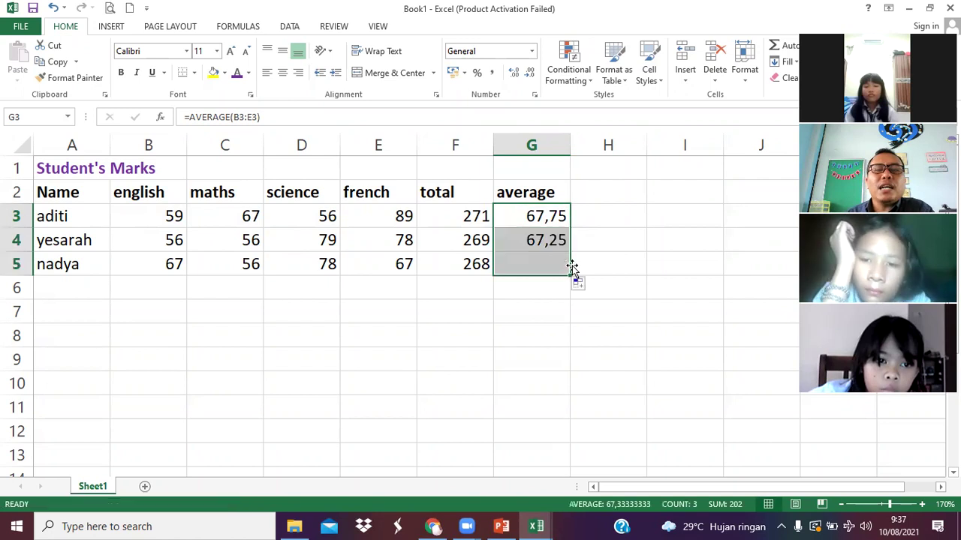
click(516, 261)
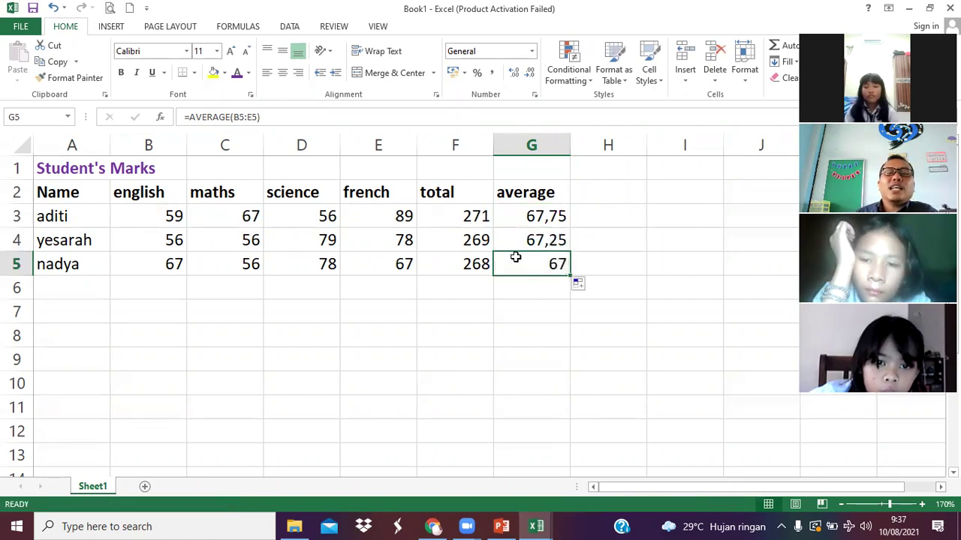
click(531, 238)
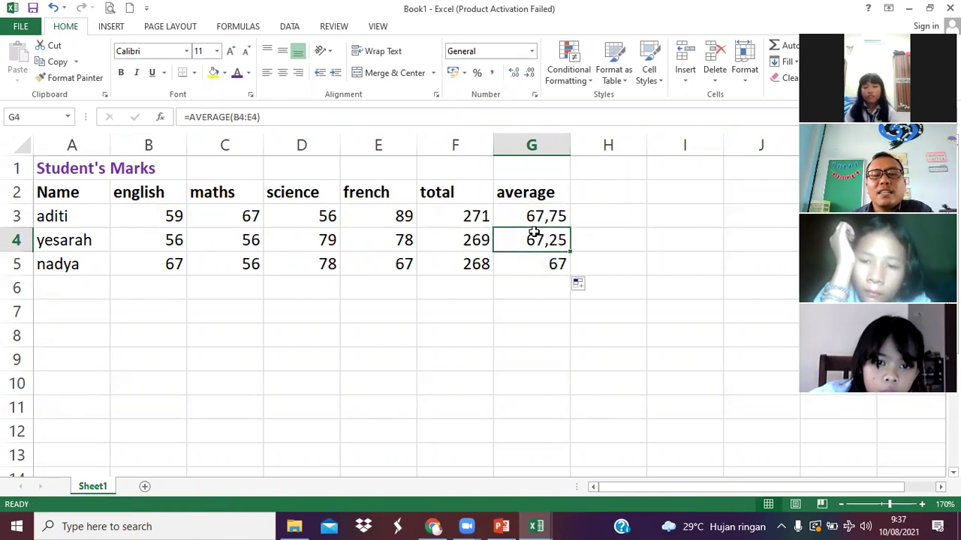
click(535, 217)
click(542, 261)
click(531, 241)
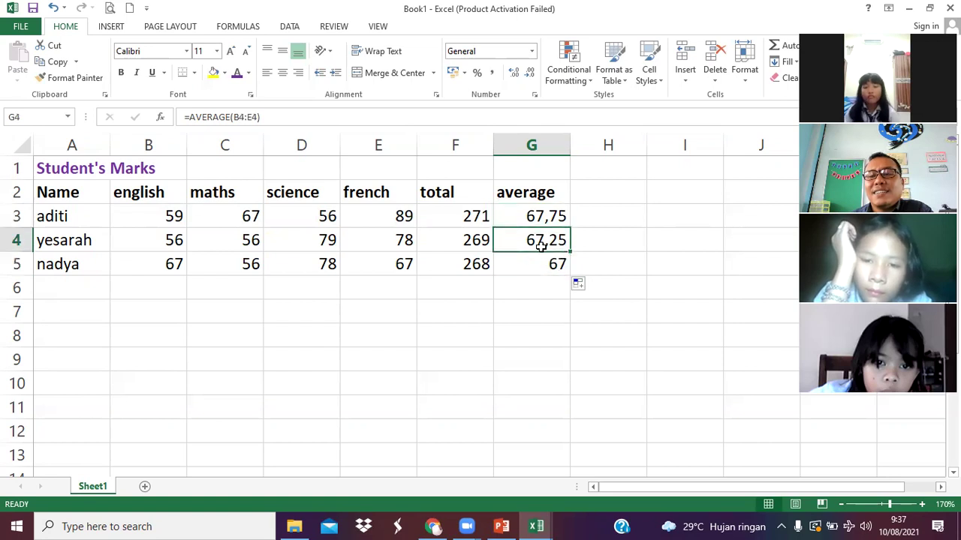
click(563, 287)
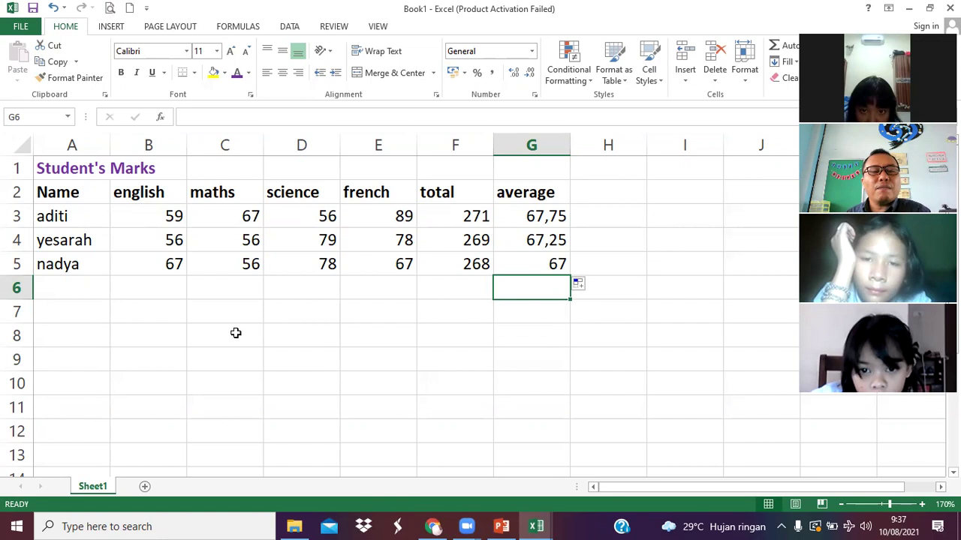
- Apply a yellow fill to the marks, totals and averages in cells B3 to G5
click(279, 255)
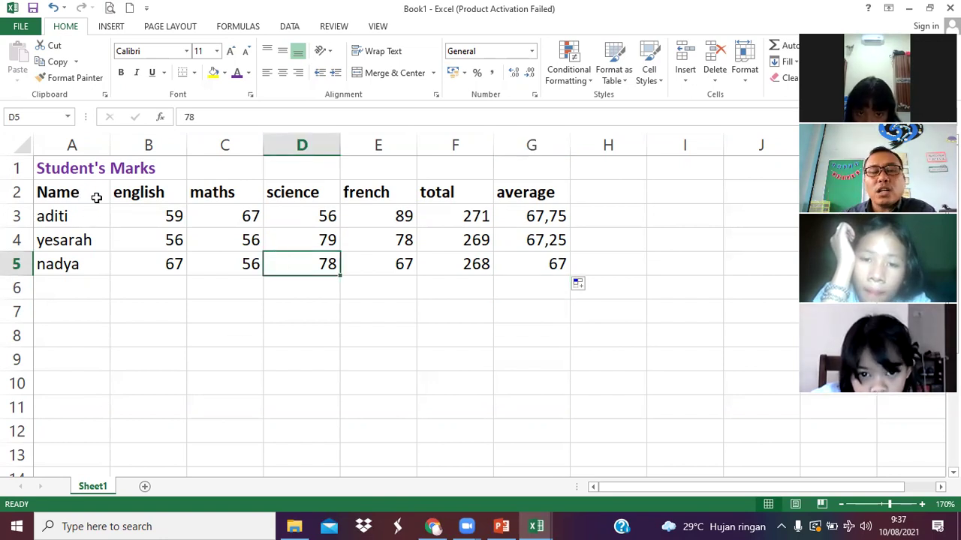
drag(128, 219, 518, 261)
click(214, 75)
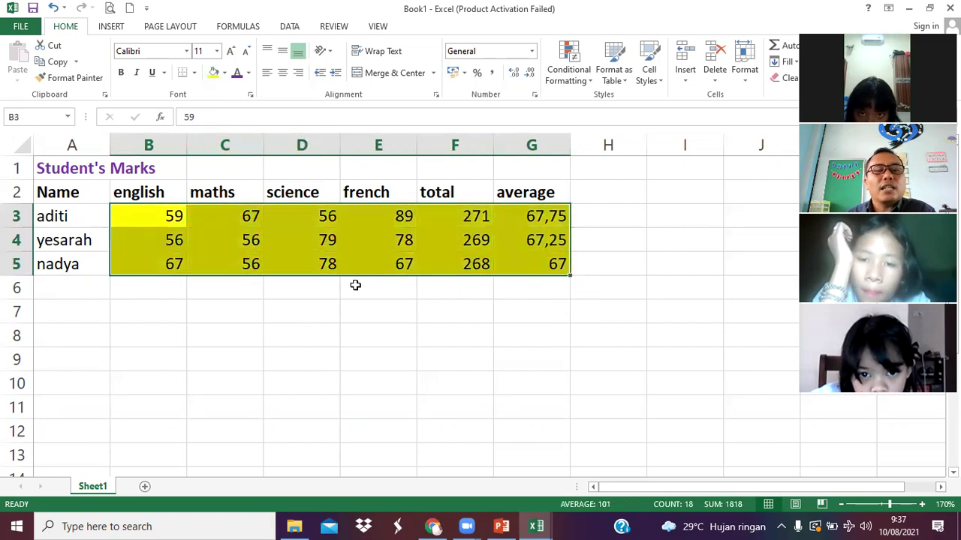
click(356, 287)
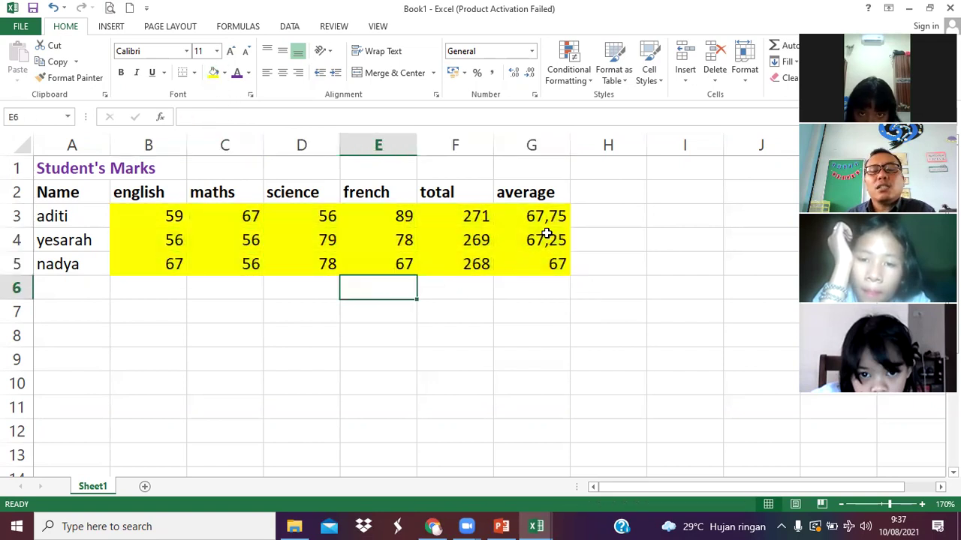
click(503, 263)
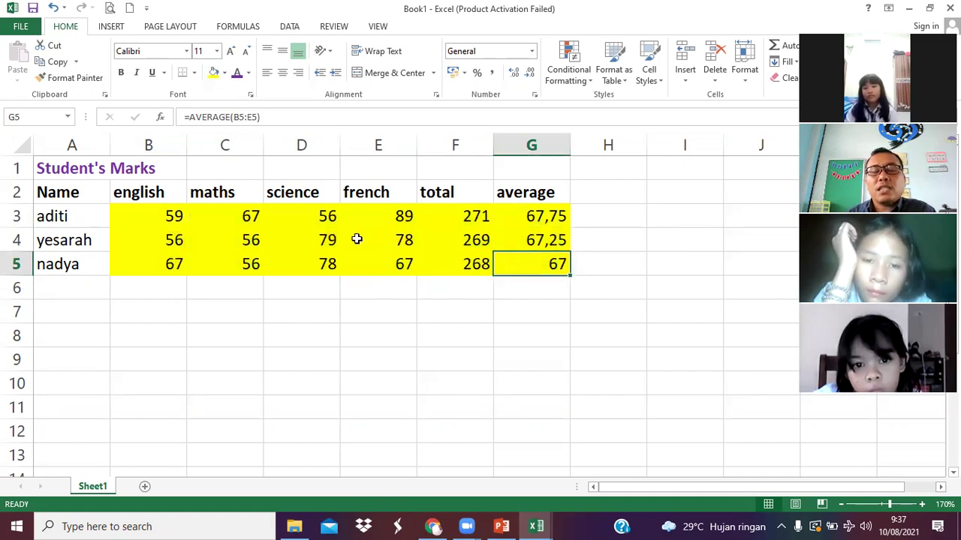
click(320, 298)
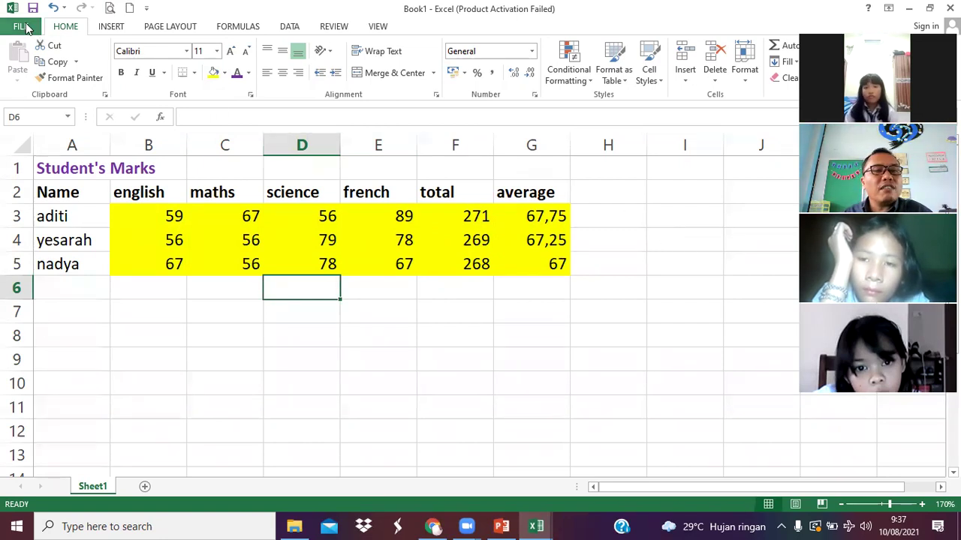
- Start saving the workbook to the computer and choose New Volume (D:) as the save location
click(23, 26)
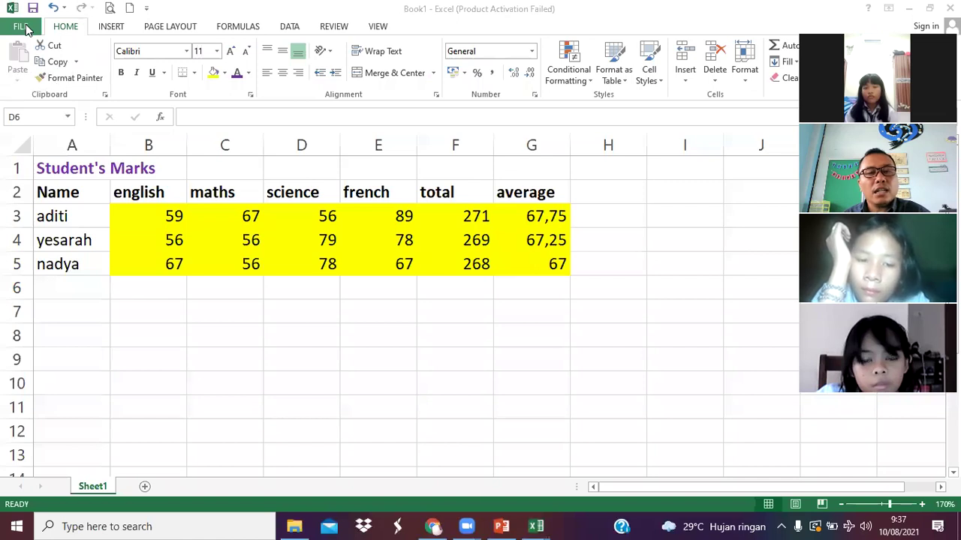
click(23, 27)
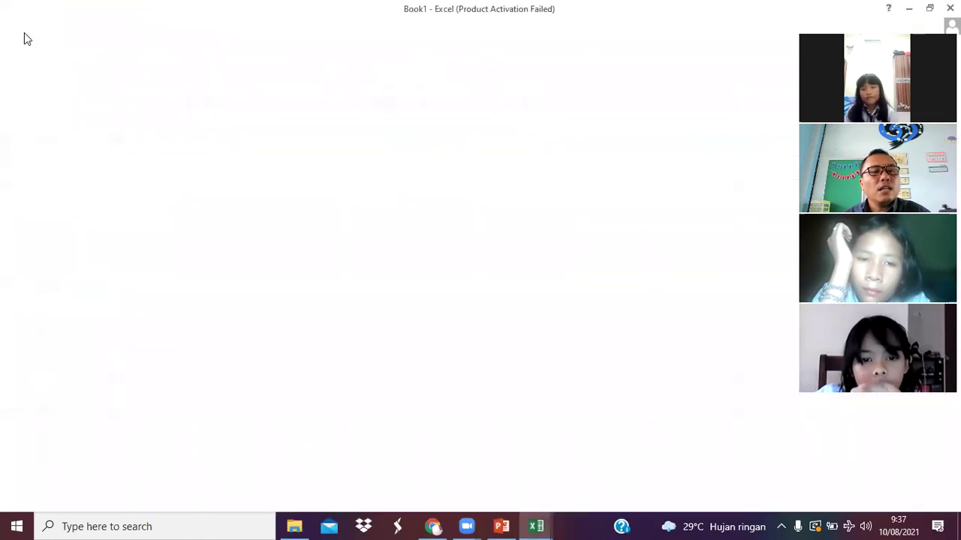
click(41, 139)
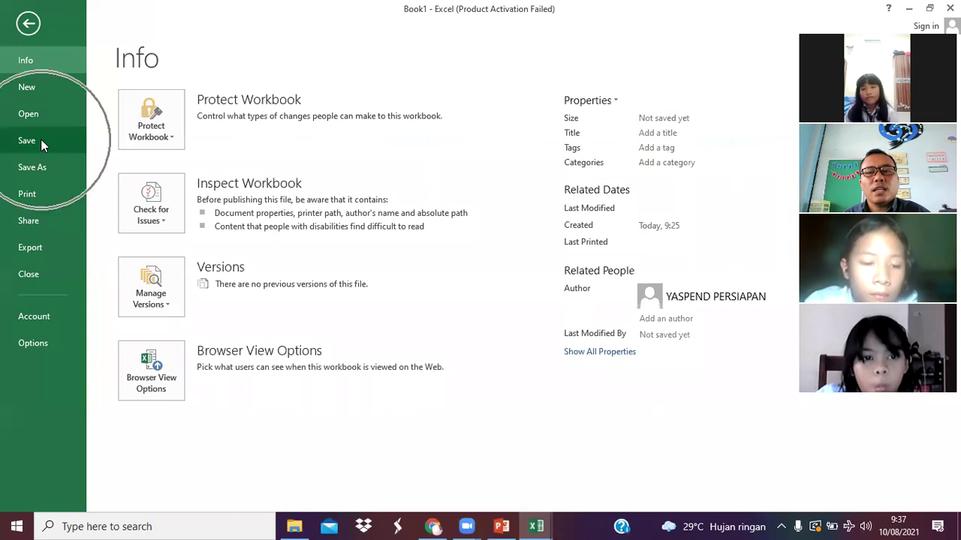
click(40, 139)
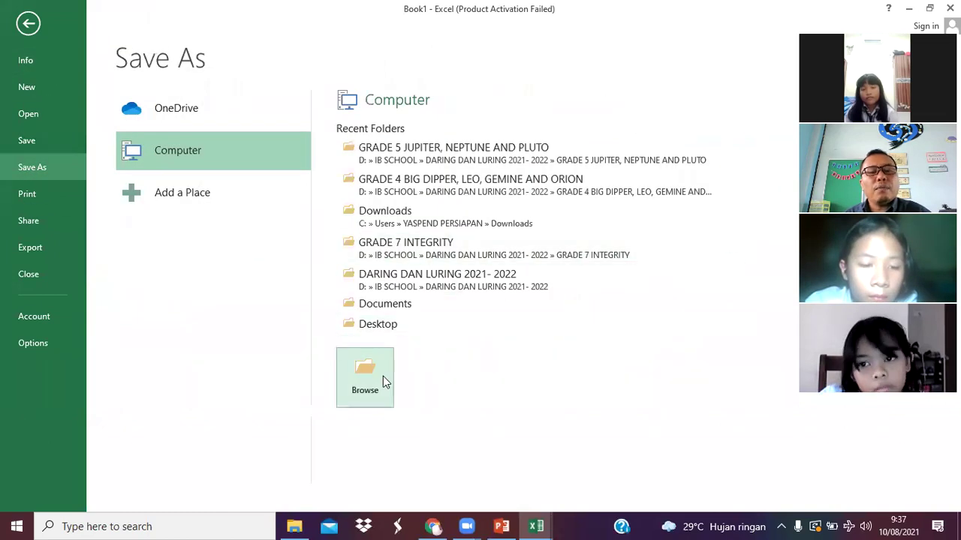
click(383, 376)
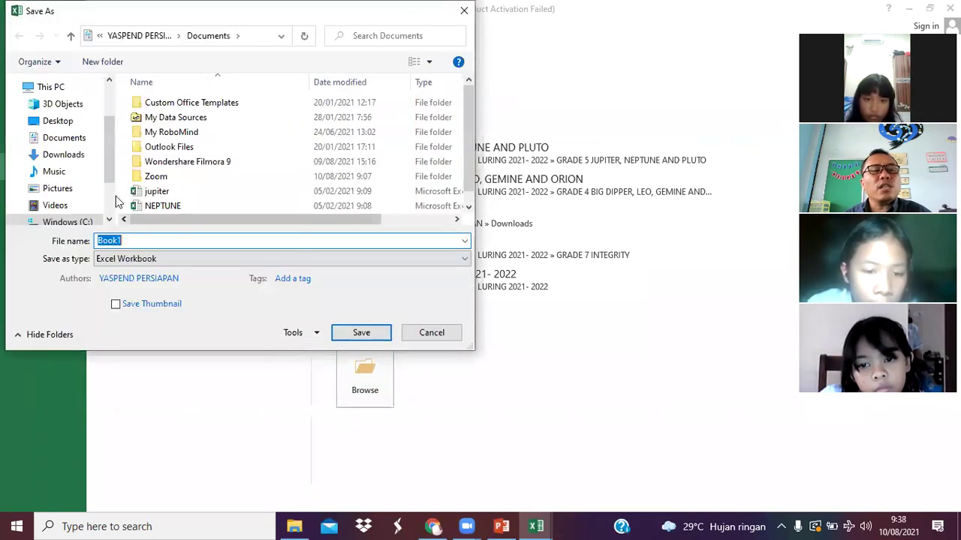
drag(107, 148, 106, 172)
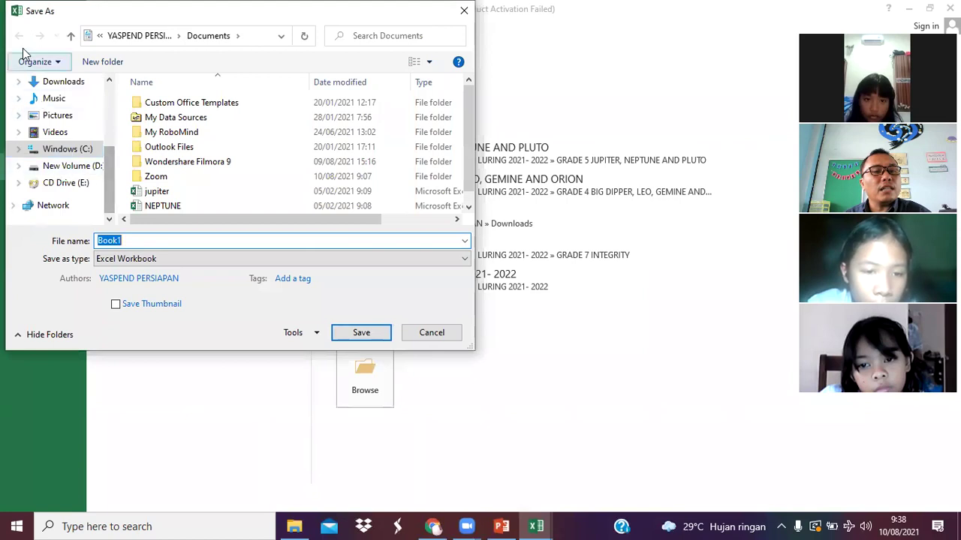
click(75, 166)
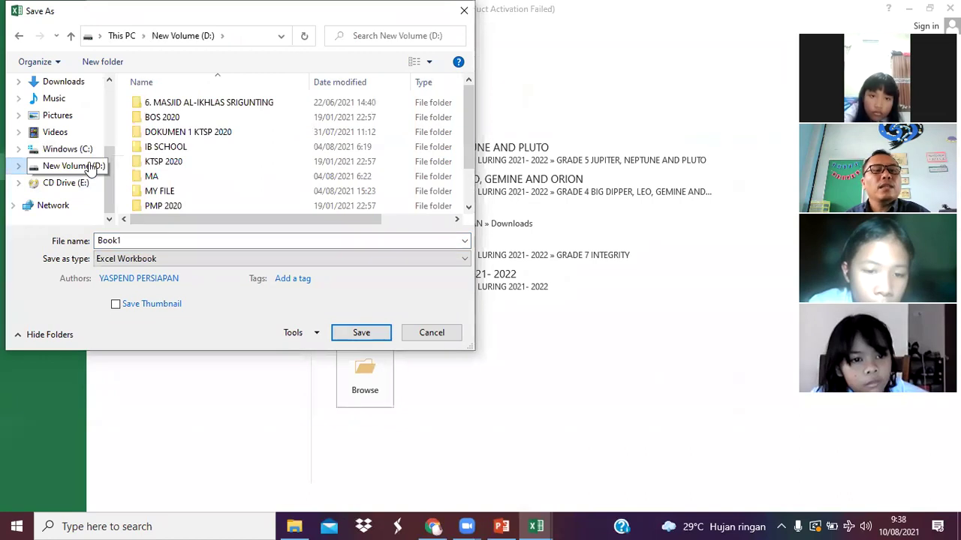
- Name the workbook with the student's first name followed by "project" and save it as an Excel Workbook
double_click(125, 240)
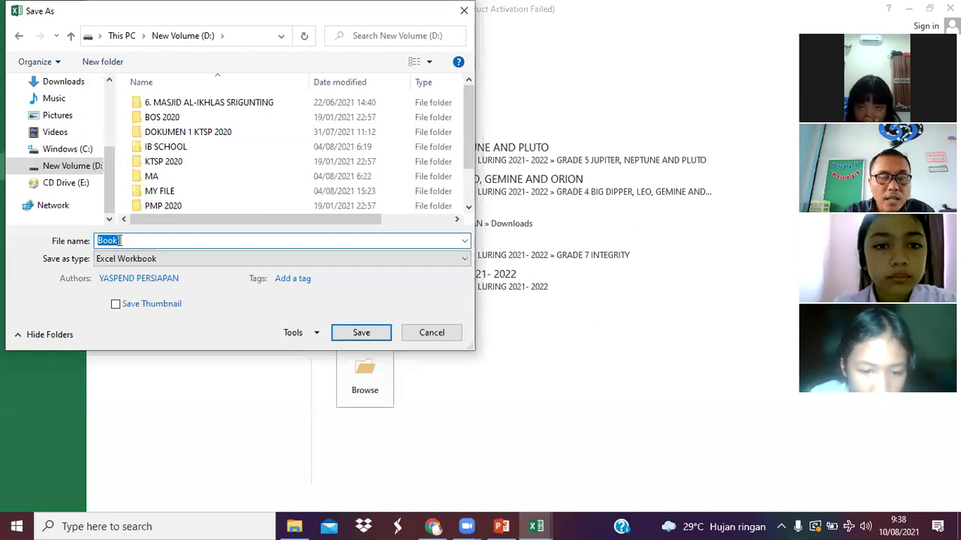
text(K)
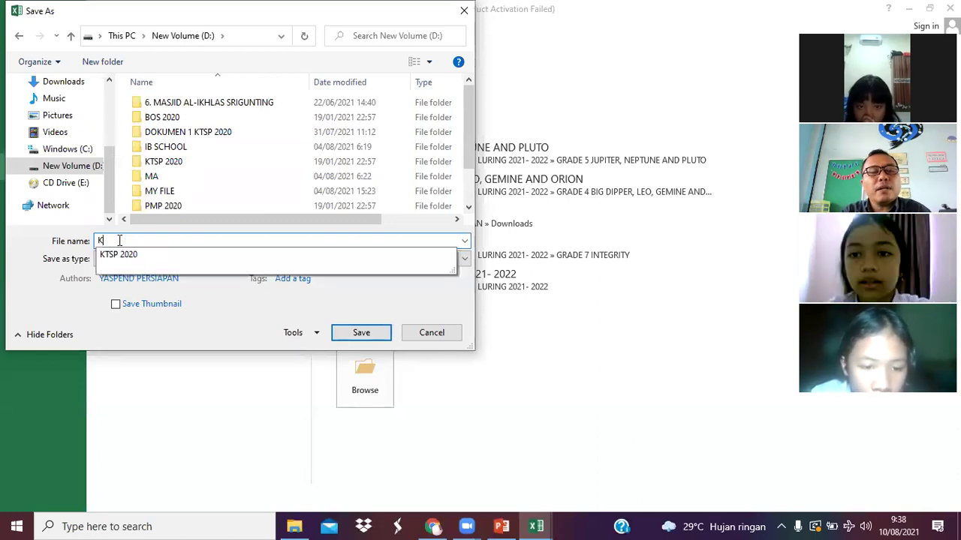
text(arina p)
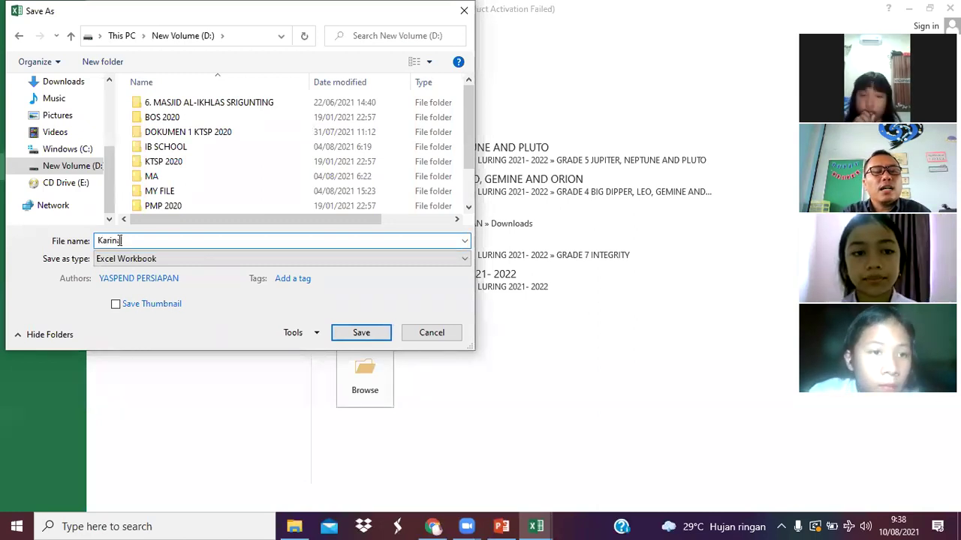
text(roject)
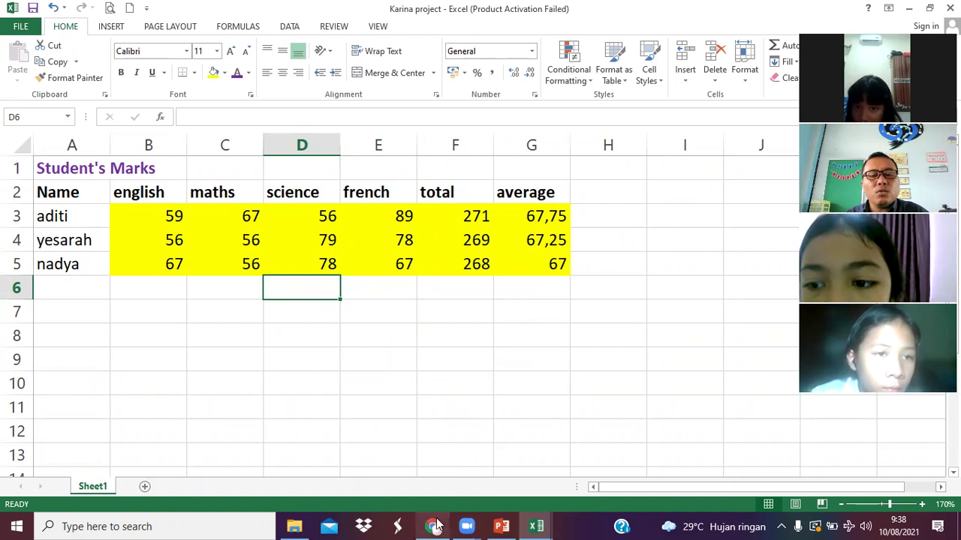
- Switch to Chrome and reload the WhatsApp Web page
click(432, 524)
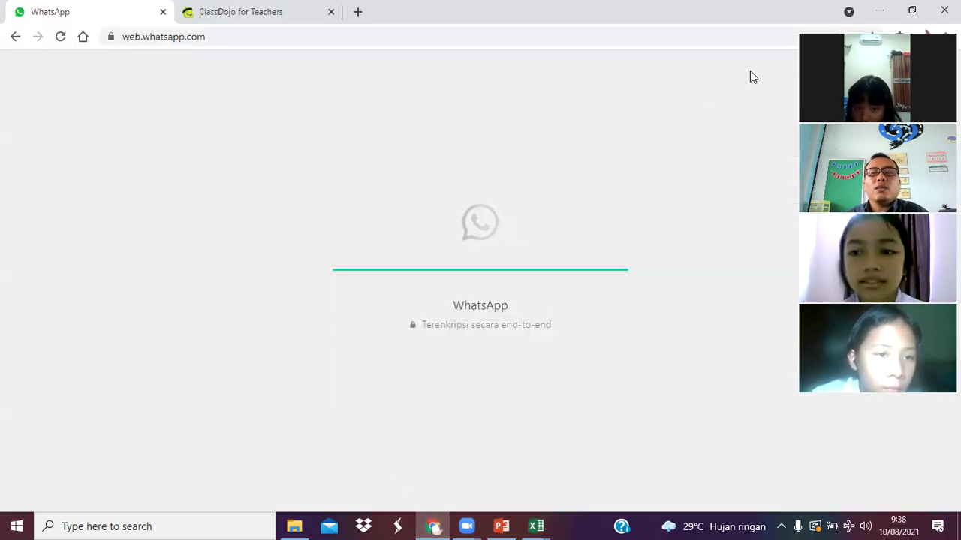
click(62, 37)
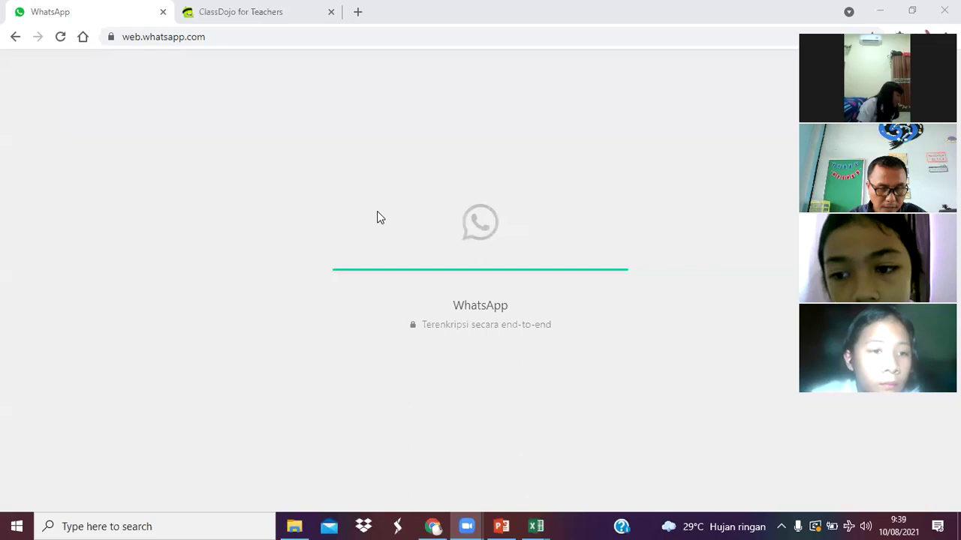
click(392, 200)
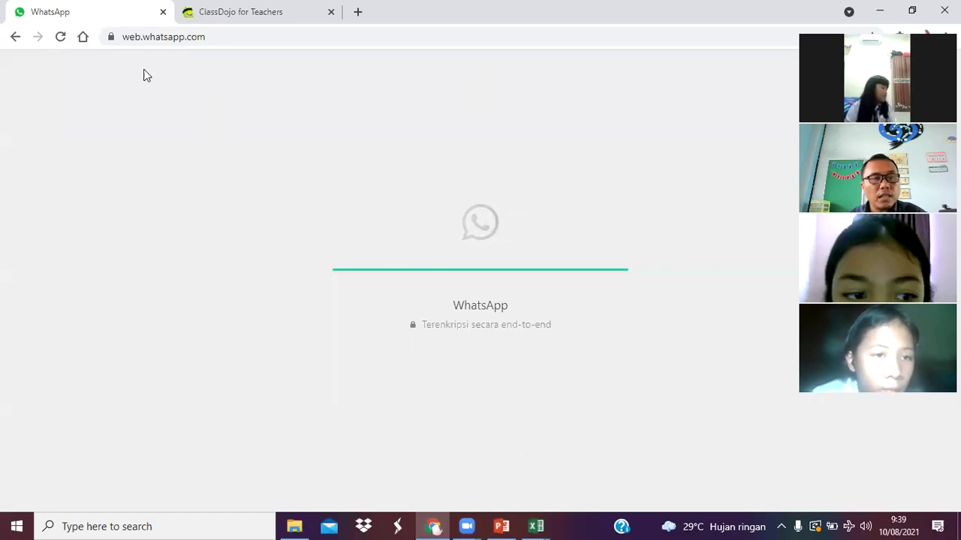
- Switch to the PowerPoint lesson, start the slide show and go to the "Send to WA" slide
click(501, 526)
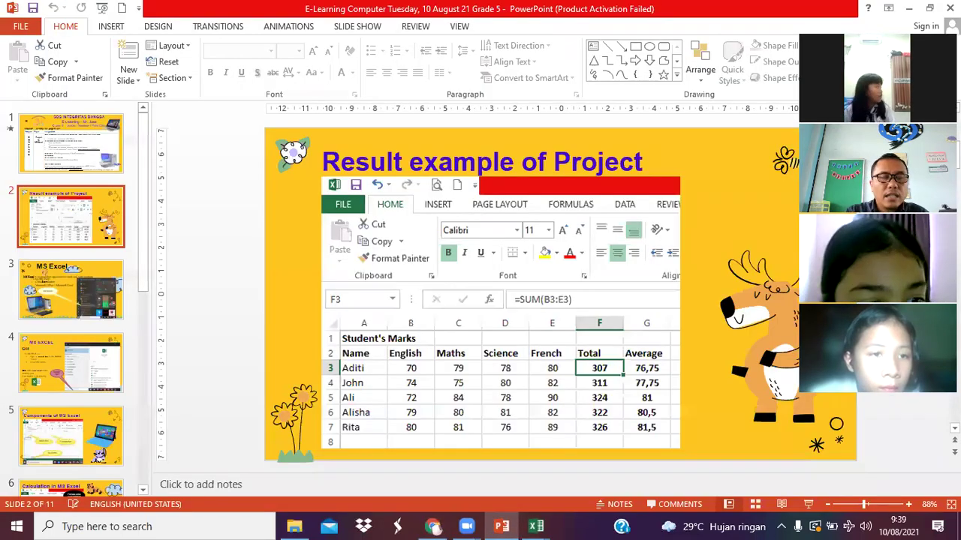
key(F5)
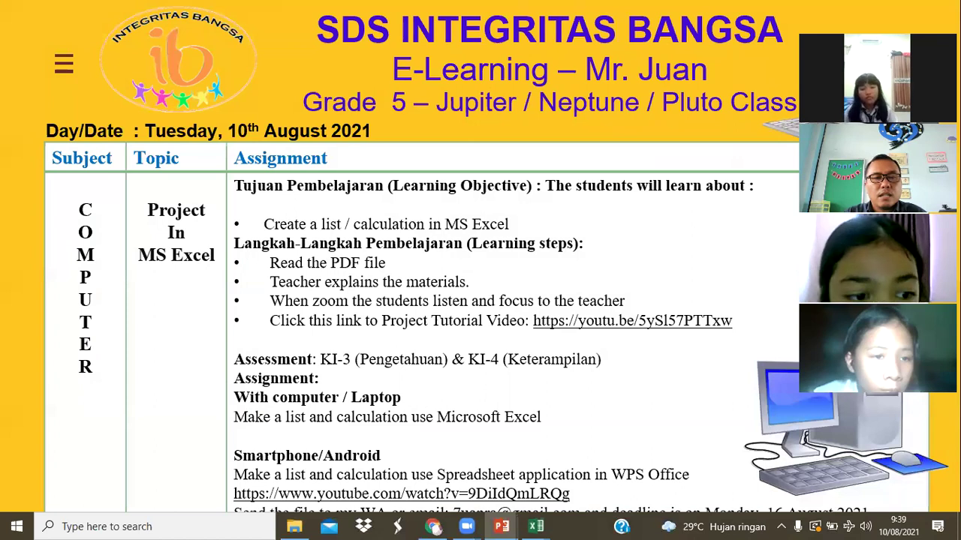
key(Right)
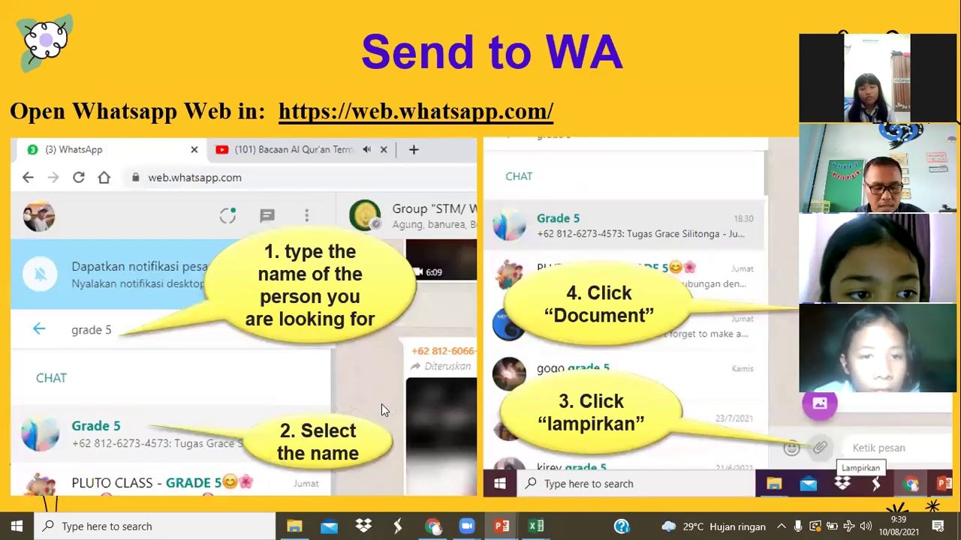